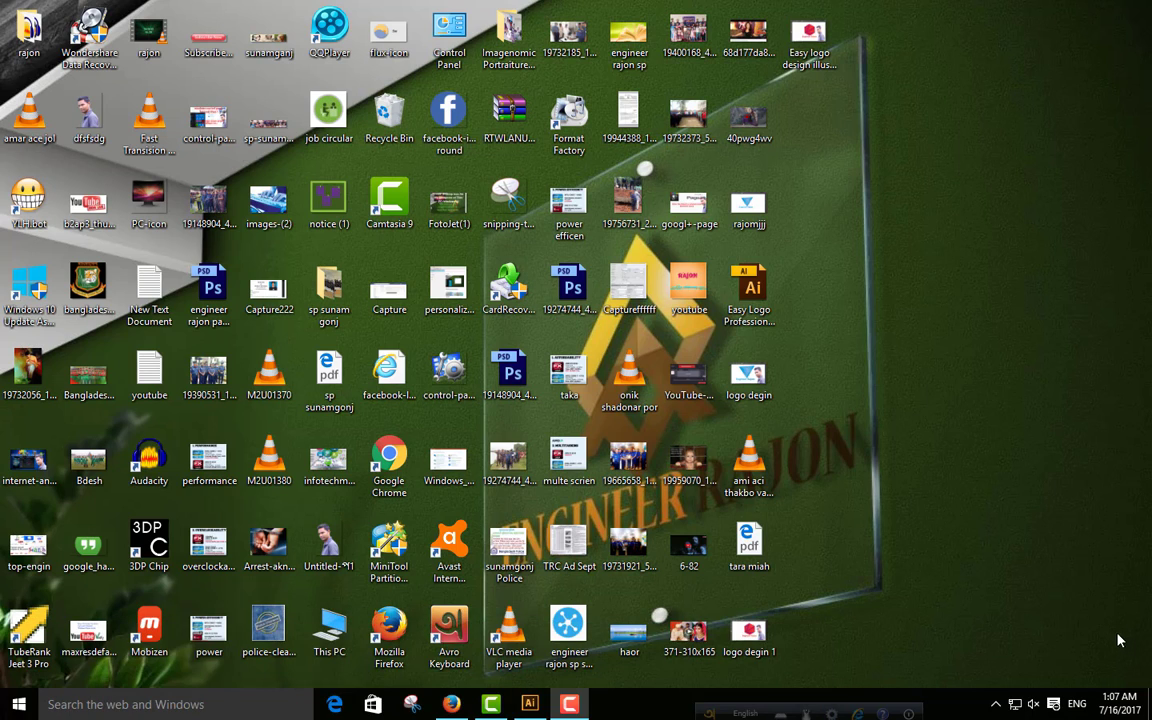
Step: Switch to Illustrator and look over the finished hexagon logo in the open document
left_click(530, 705)
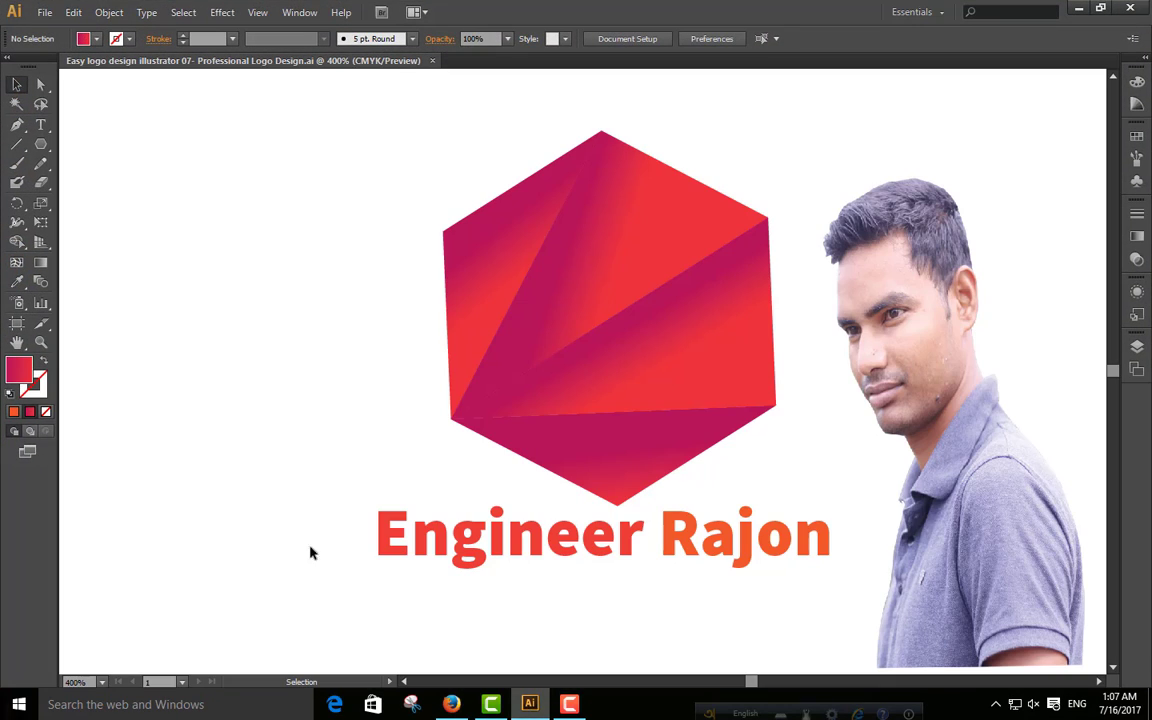
scroll(535, 429, "down", 1)
scroll(535, 429, "up", 2)
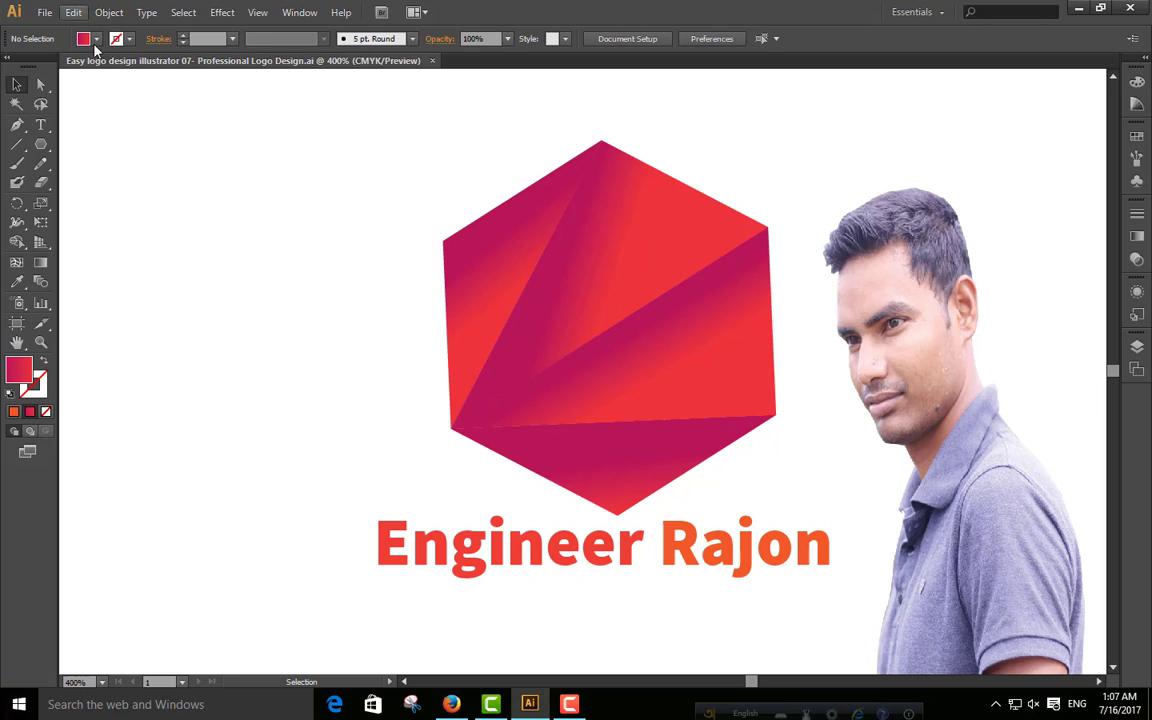
Step: Create a new document with the Print profile, one artboard and Letter size
left_click(46, 19)
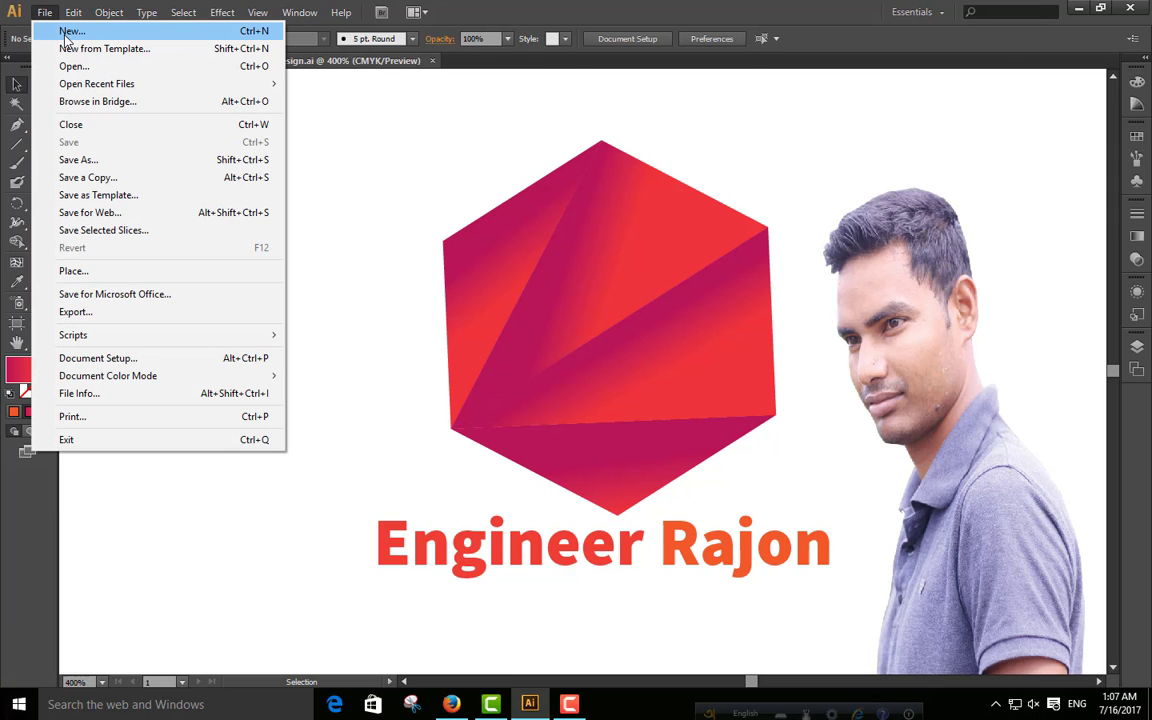
left_click(257, 34)
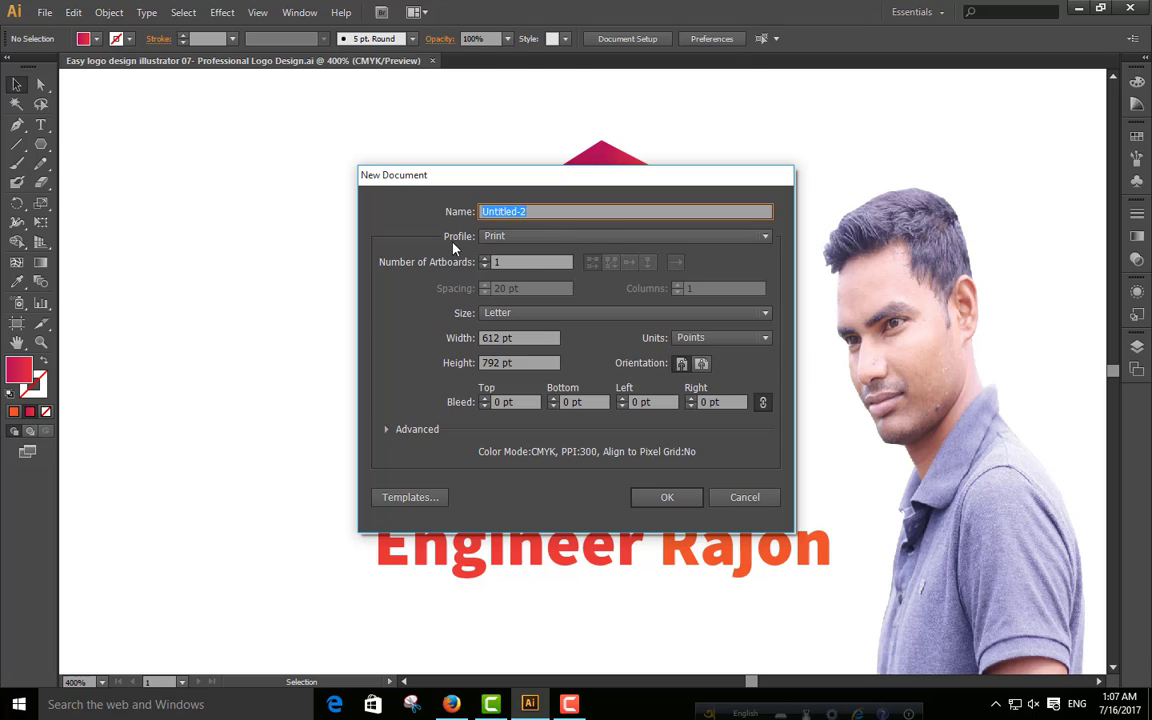
left_click(558, 238)
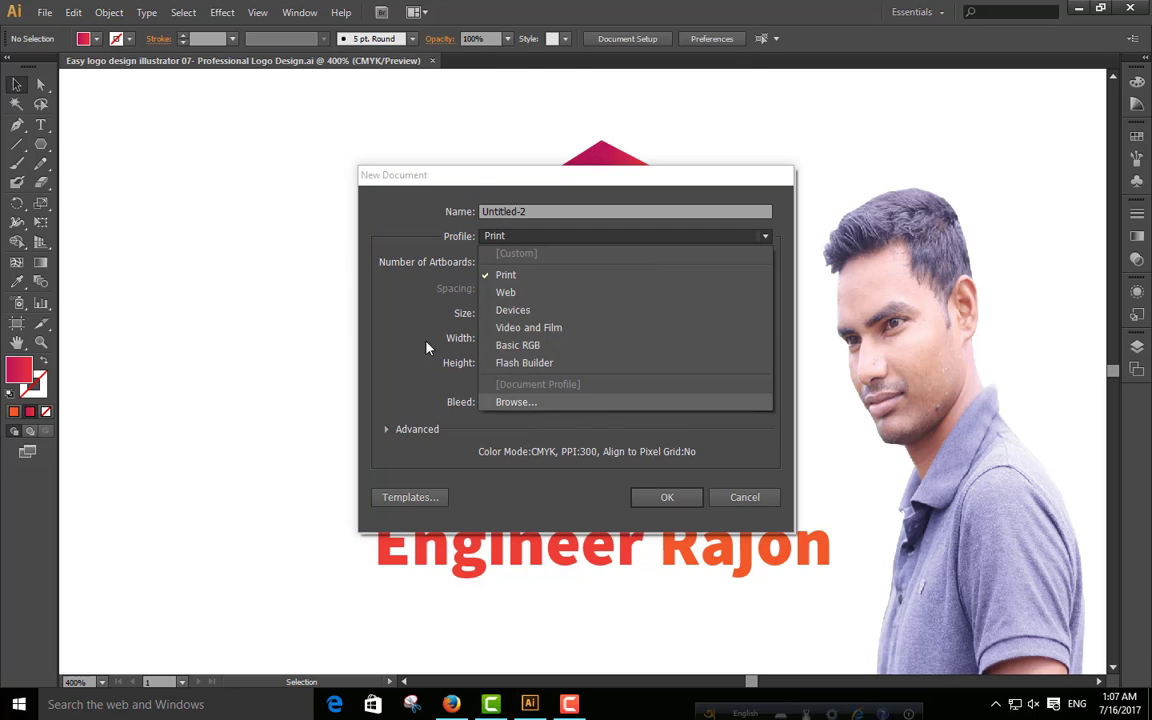
left_click(425, 242)
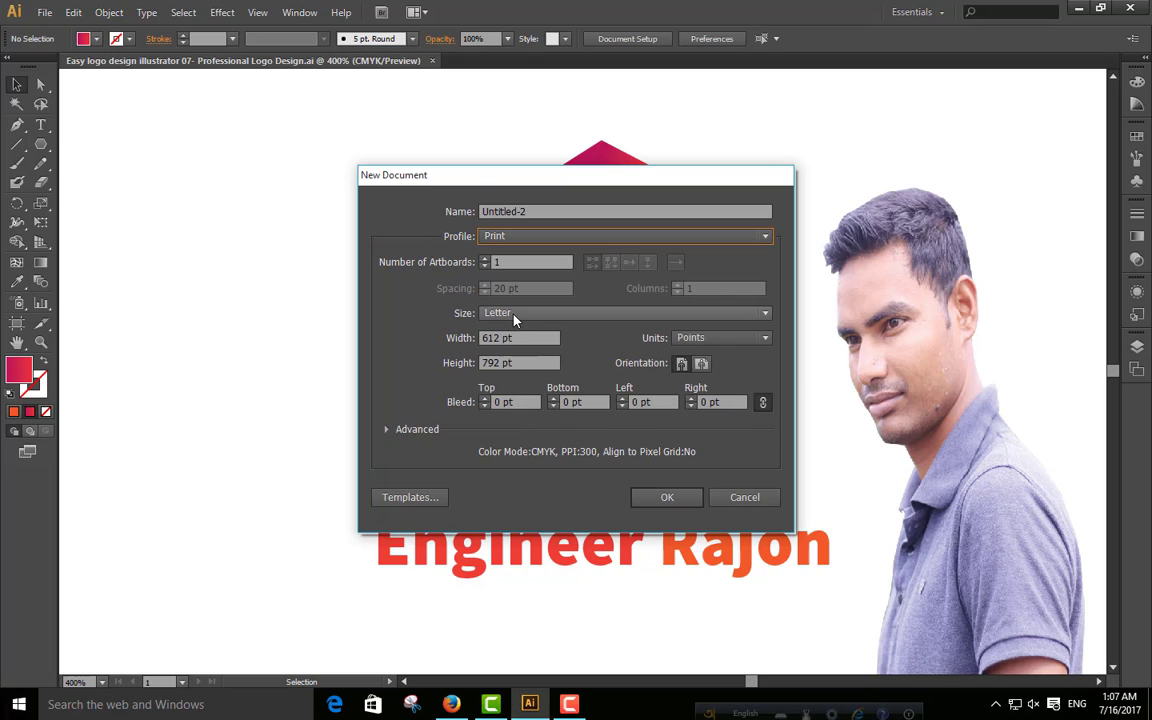
left_click(670, 500)
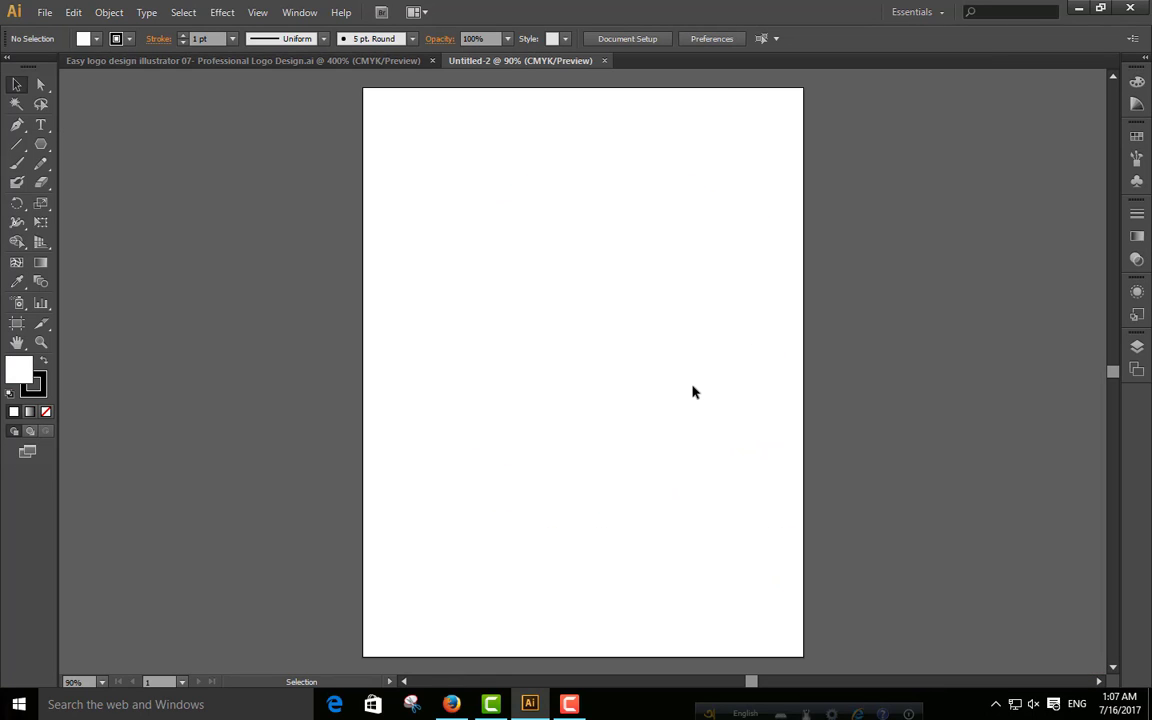
key("a")
key("ctrl+plus")
key("ctrl+plus")
key("ctrl+plus")
key("ctrl+plus")
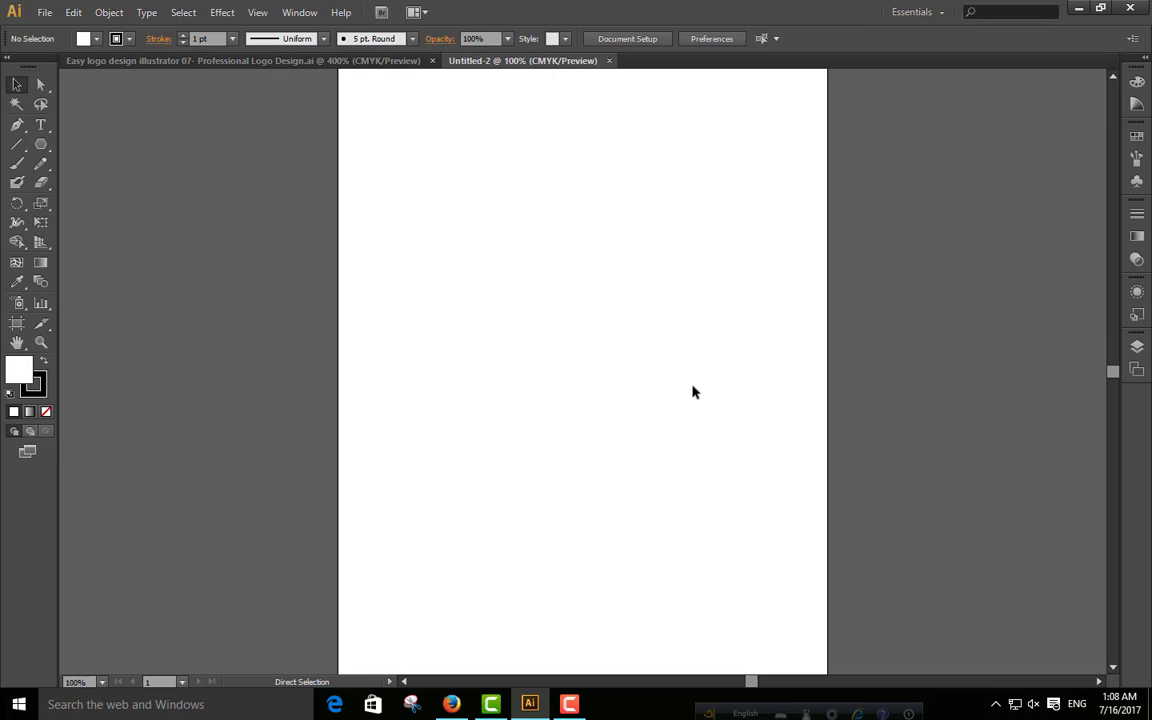
key("v")
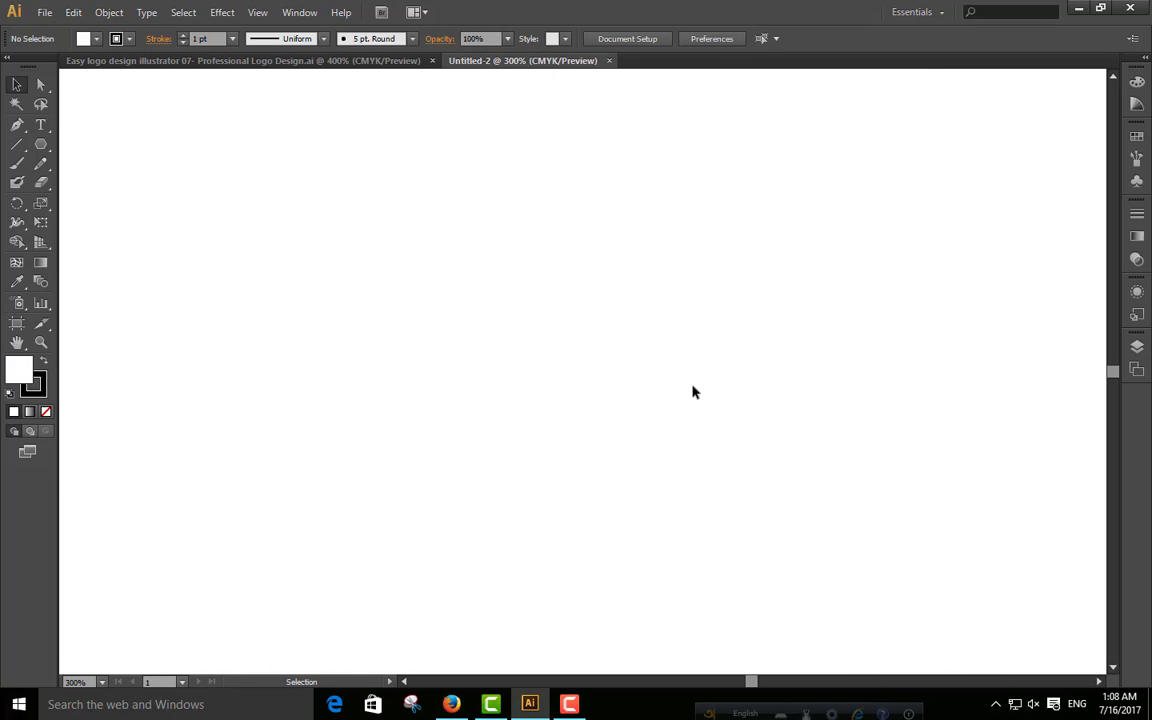
left_click(35, 345)
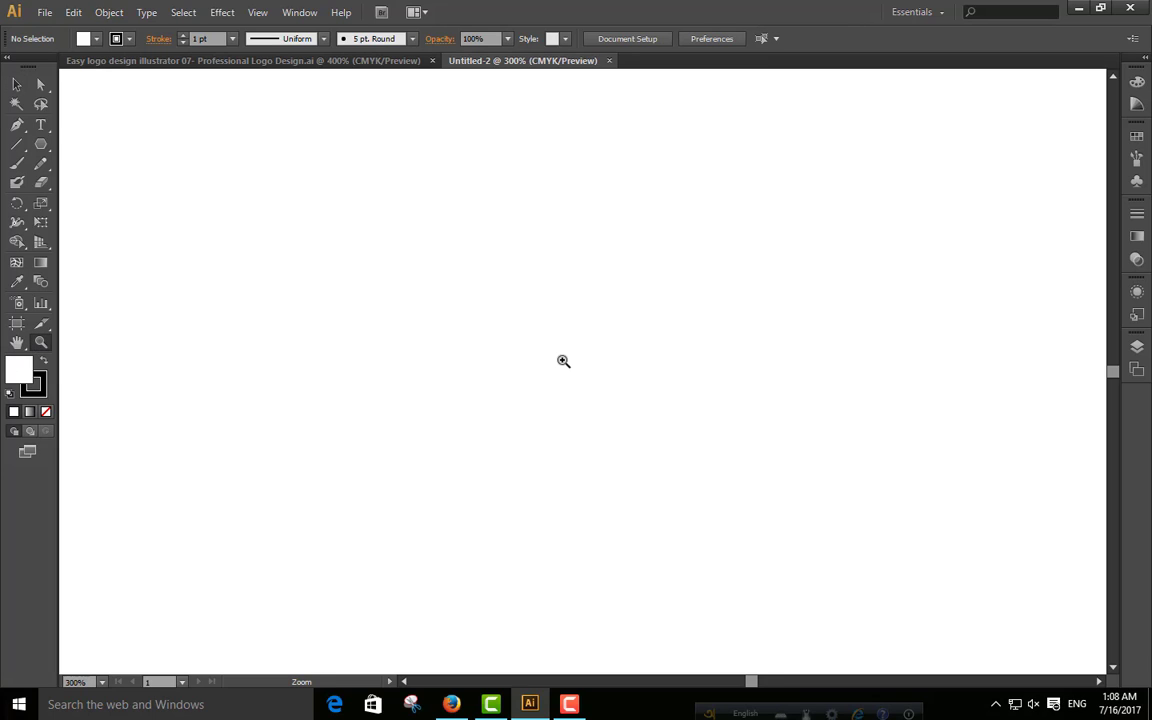
left_click(511, 358)
key("ctrl+0")
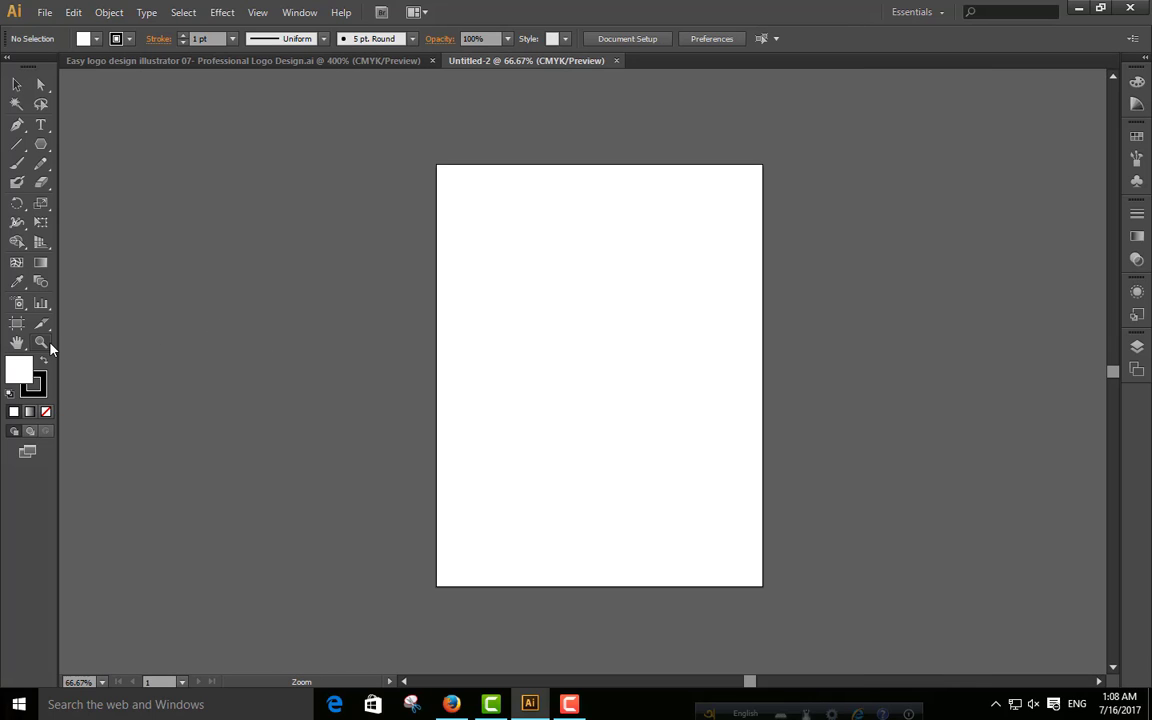
Step: Draw a 44 × 44 pt square on the blank artboard with the Rectangle tool
left_click(41, 342)
left_click(612, 373)
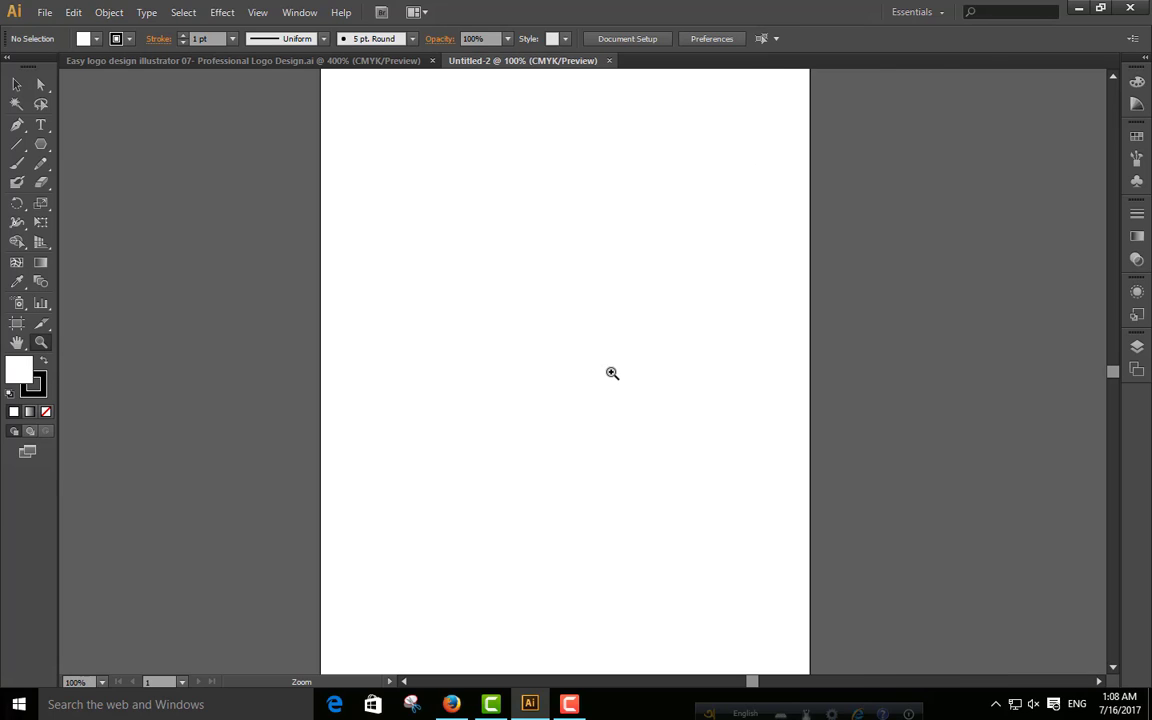
left_click(612, 373)
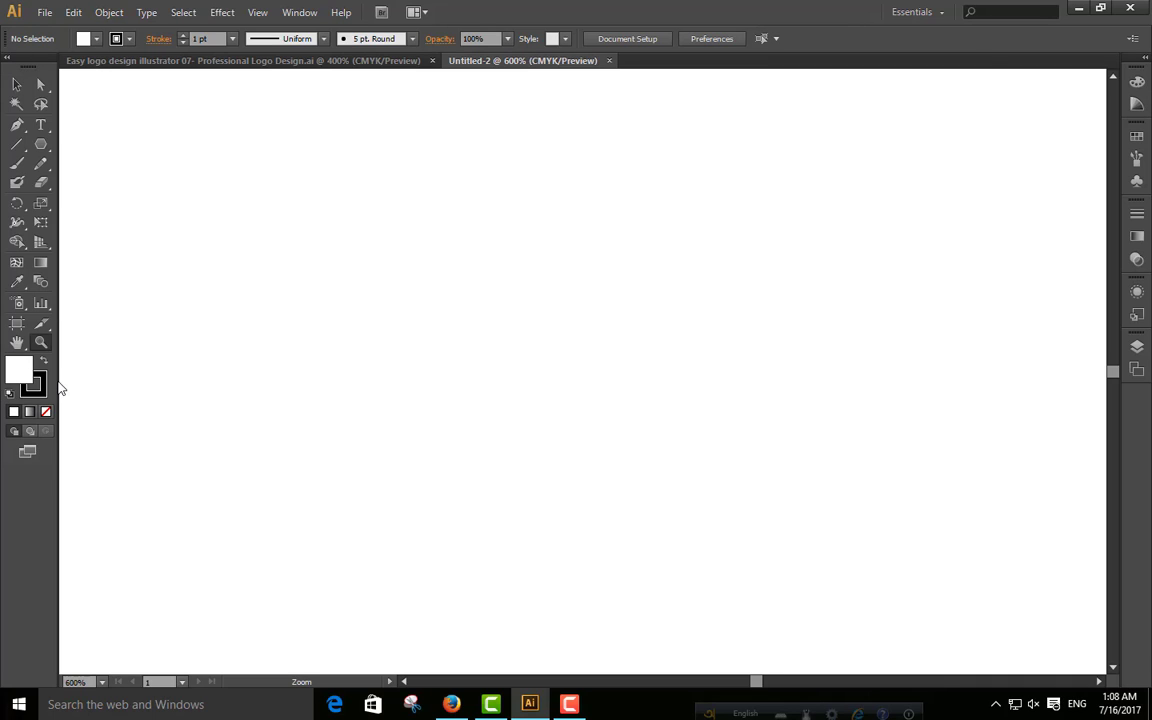
left_click(16, 84)
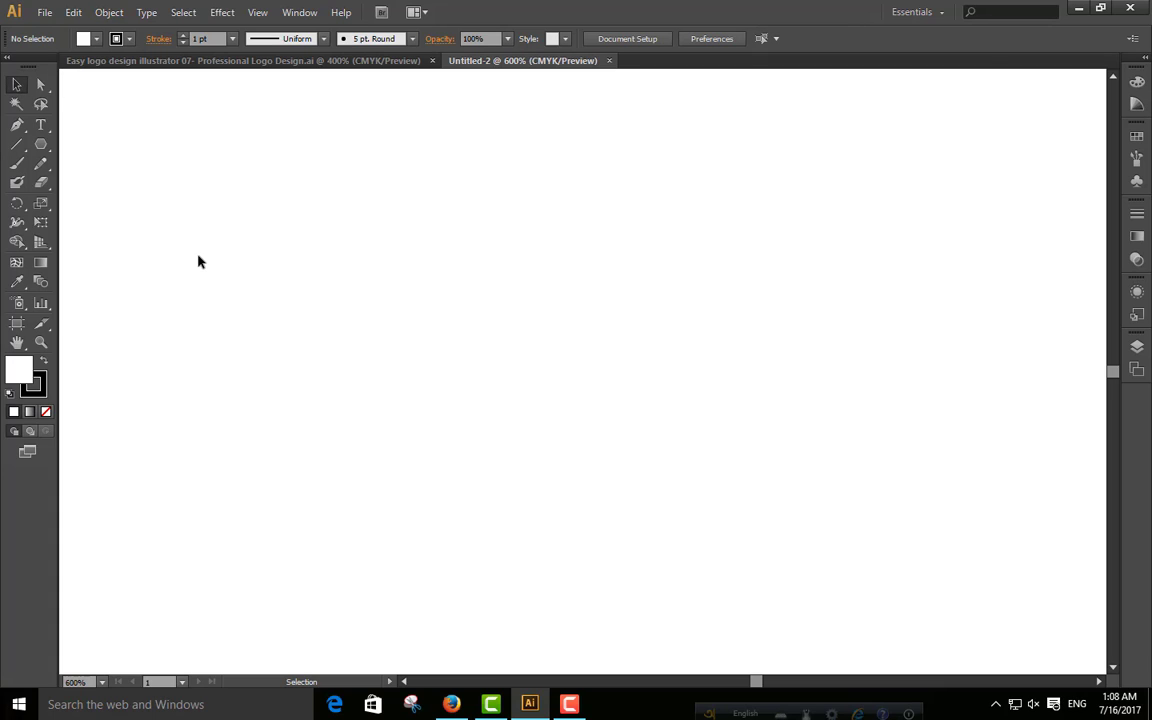
left_click(40, 145)
left_click(42, 147)
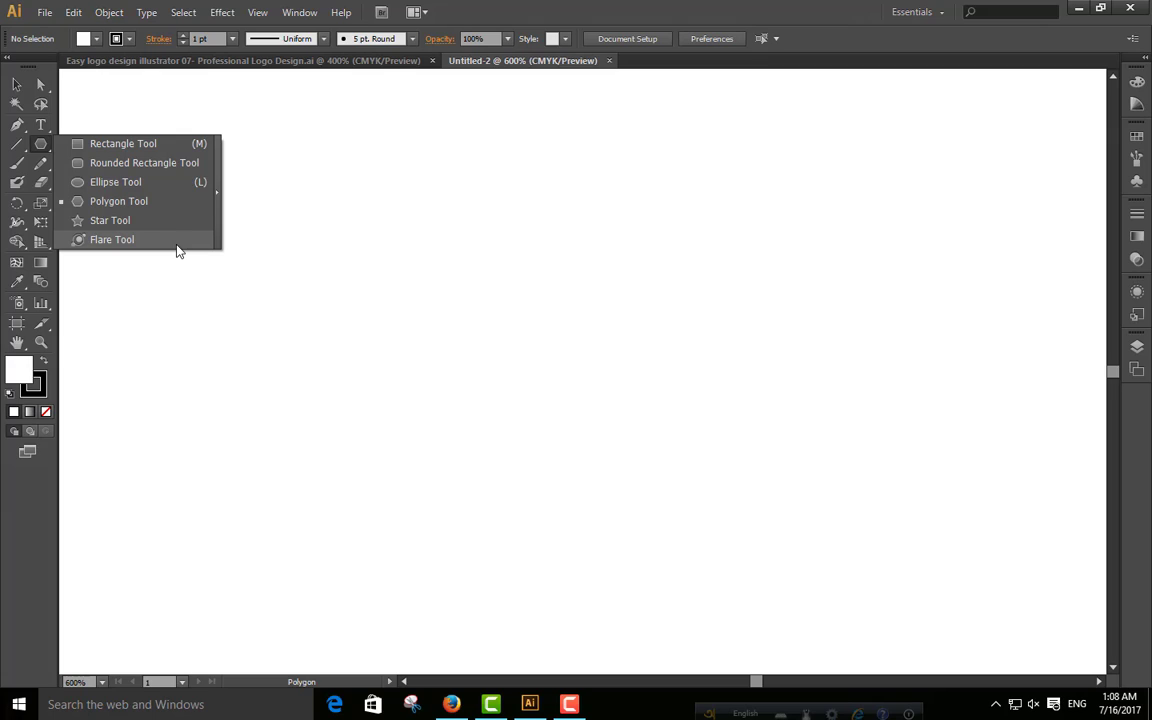
left_click(156, 146)
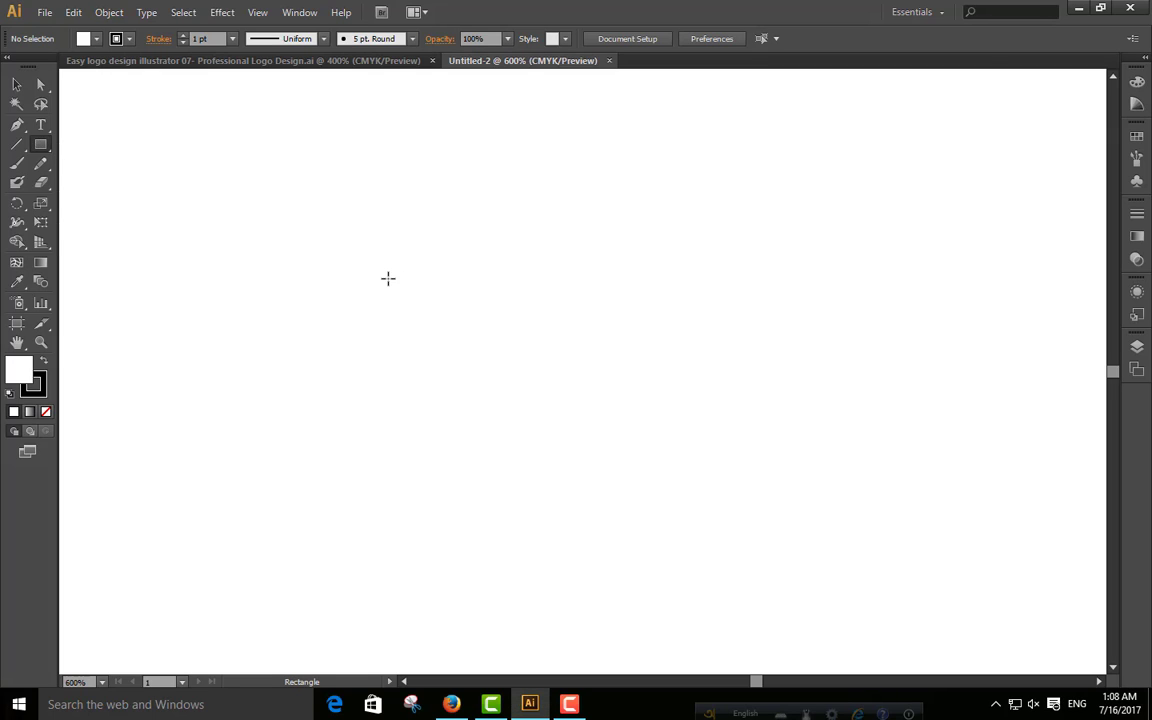
left_click_drag(386, 275, 655, 535)
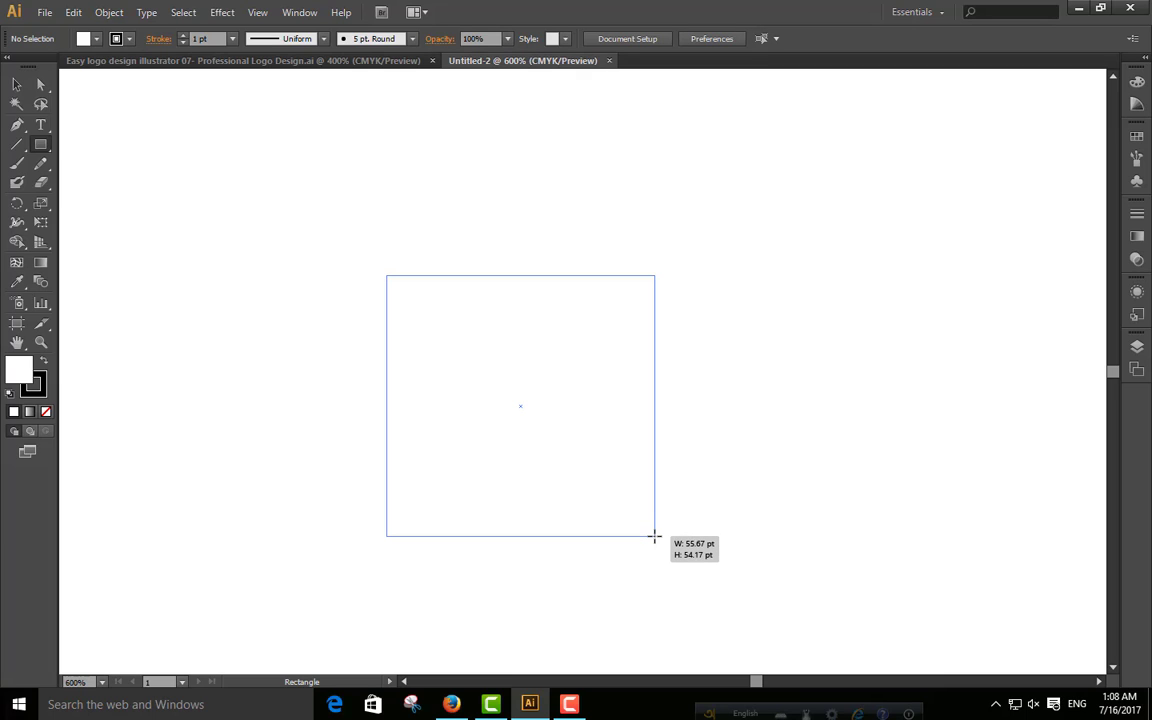
mouse_move(655, 535)
left_mouse_down()
mouse_move(558, 406)
mouse_move(617, 530)
mouse_move(658, 584)
mouse_move(504, 298)
mouse_move(600, 484)
left_mouse_up()
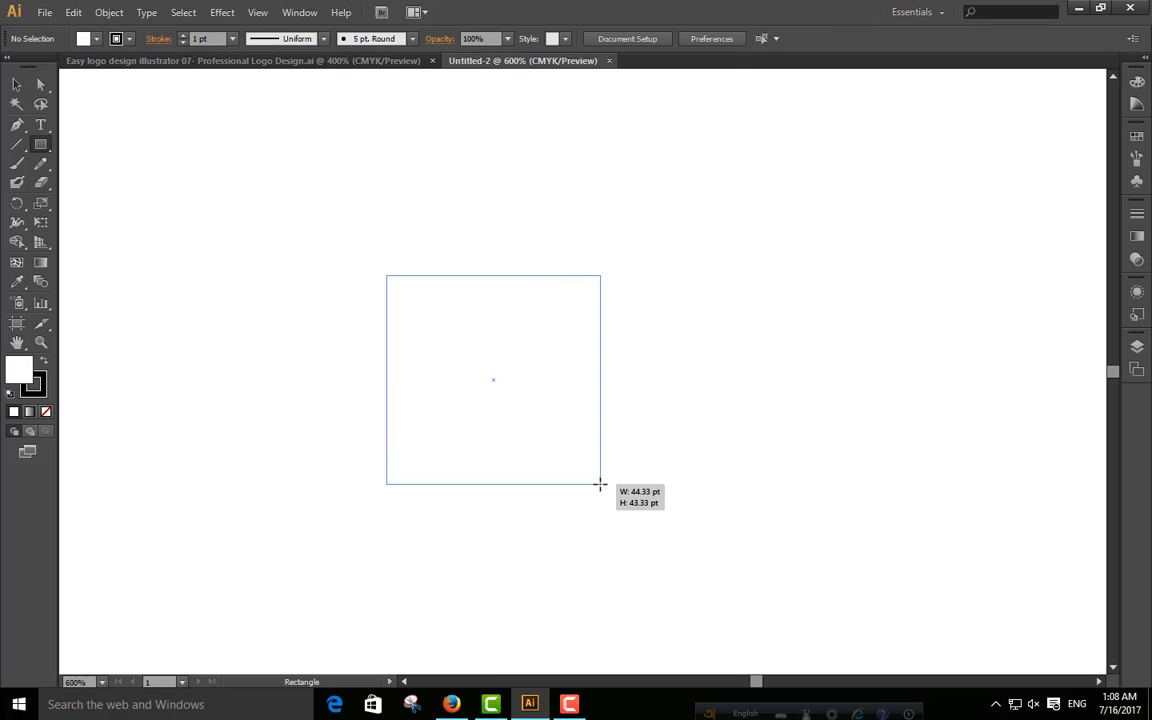
mouse_move(600, 484)
left_mouse_down()
mouse_move(558, 509)
mouse_move(431, 539)
left_mouse_up()
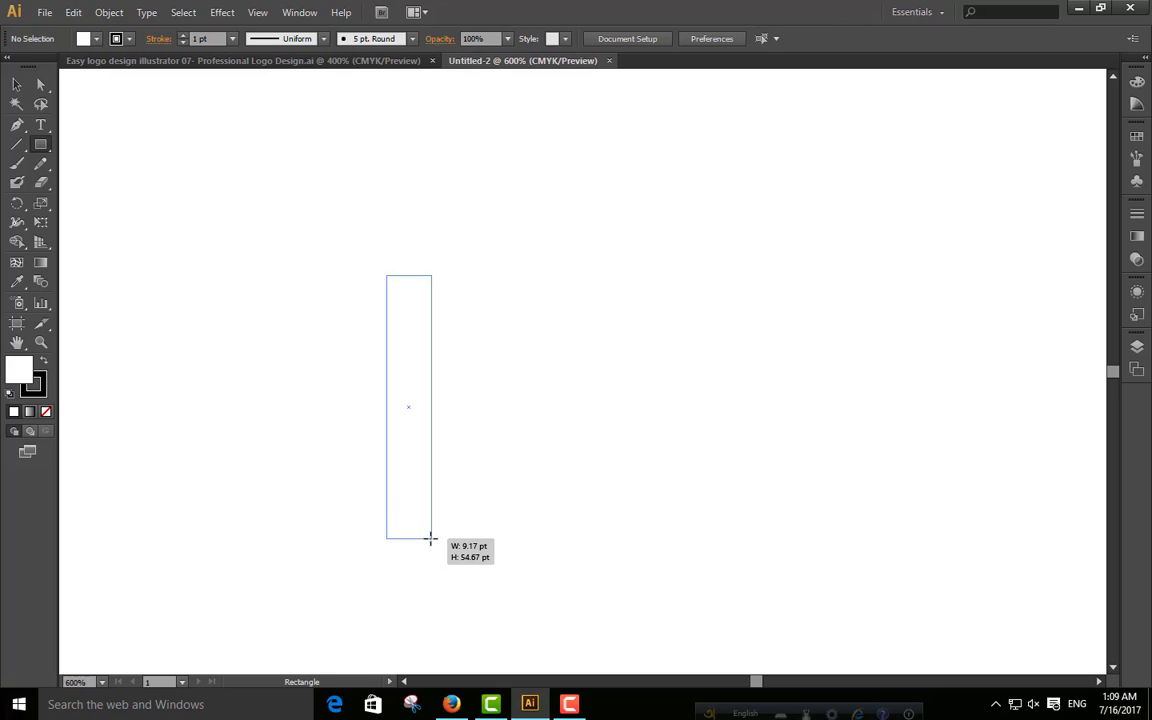
mouse_move(431, 539)
left_mouse_down()
mouse_move(463, 545)
mouse_move(521, 586)
mouse_move(555, 633)
mouse_move(474, 374)
mouse_move(506, 438)
left_mouse_up()
mouse_move(454, 564)
left_mouse_down()
mouse_move(502, 605)
mouse_move(558, 593)
mouse_move(617, 527)
mouse_move(571, 424)
mouse_move(573, 392)
mouse_move(589, 487)
left_mouse_up()
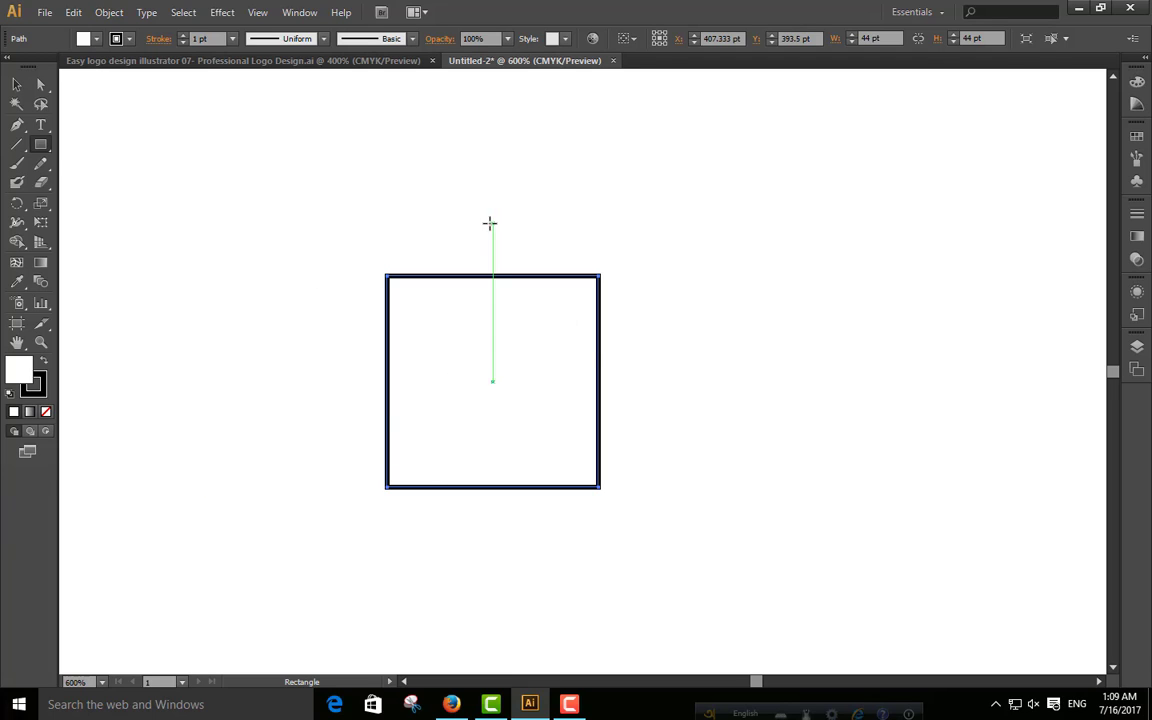
Step: Give the square a solid black fill and remove its stroke
left_click(44, 365)
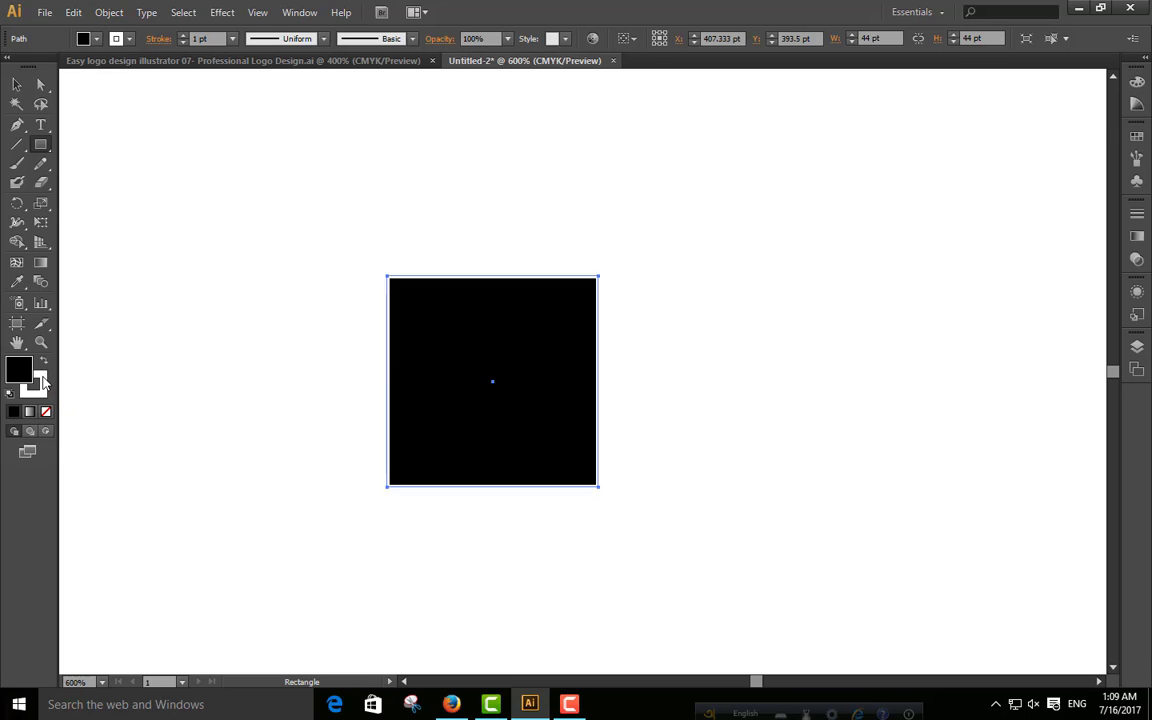
left_click(41, 382)
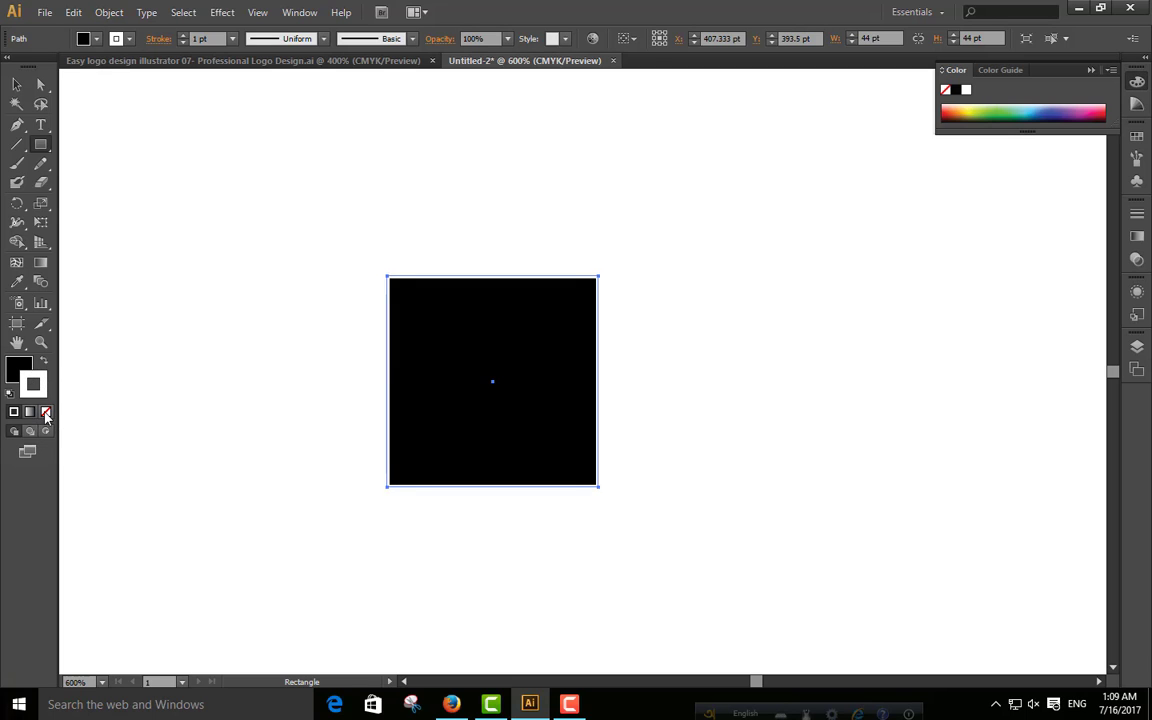
left_click(45, 412)
left_click(44, 365)
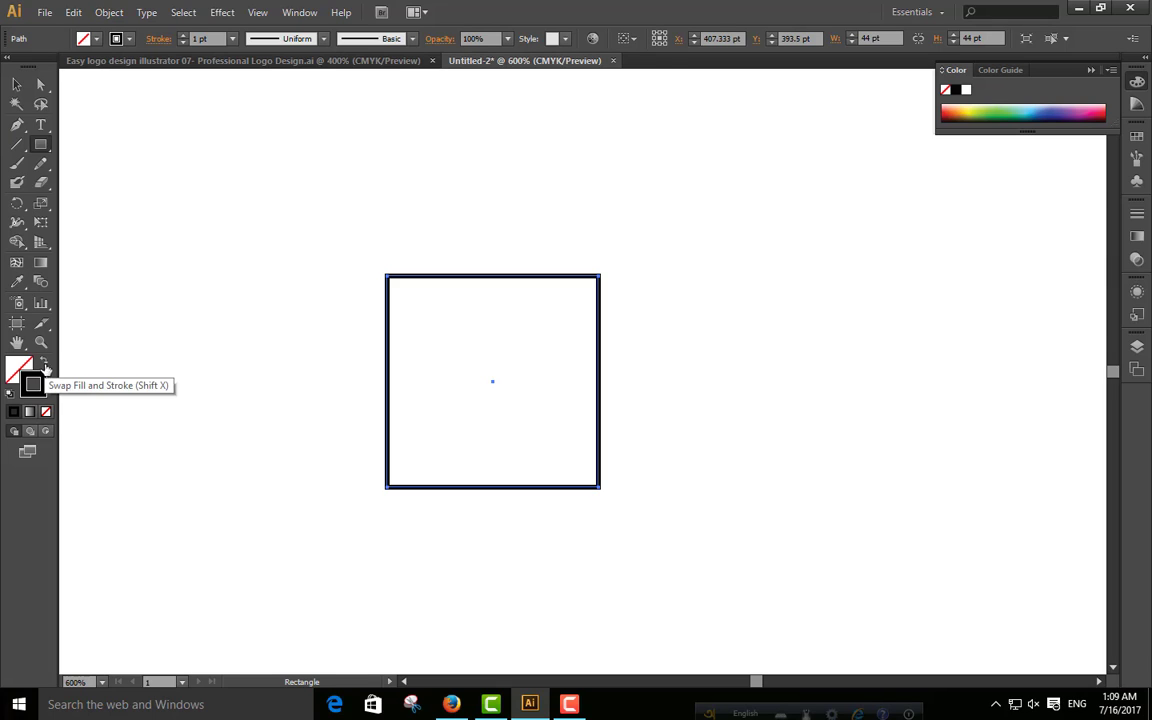
left_click(45, 366)
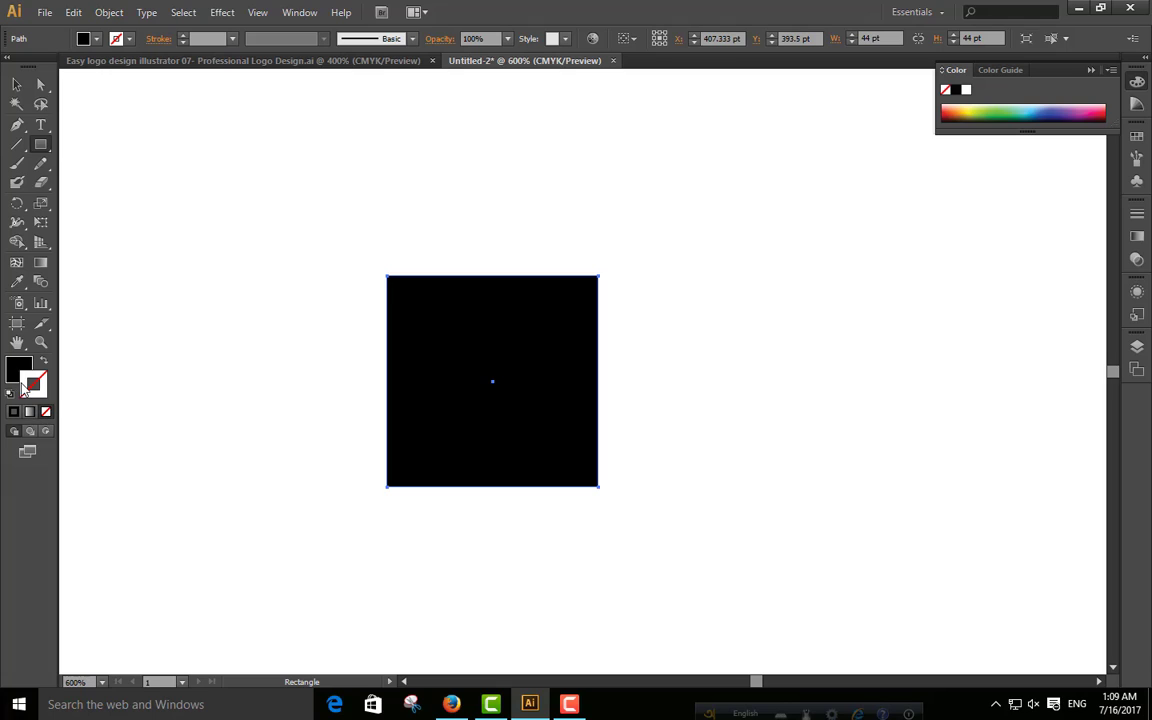
left_click(37, 384)
Step: Isolate the square, change its fill to a bright orange and deselect it
left_click(16, 84)
left_click(440, 300)
double_click(571, 357)
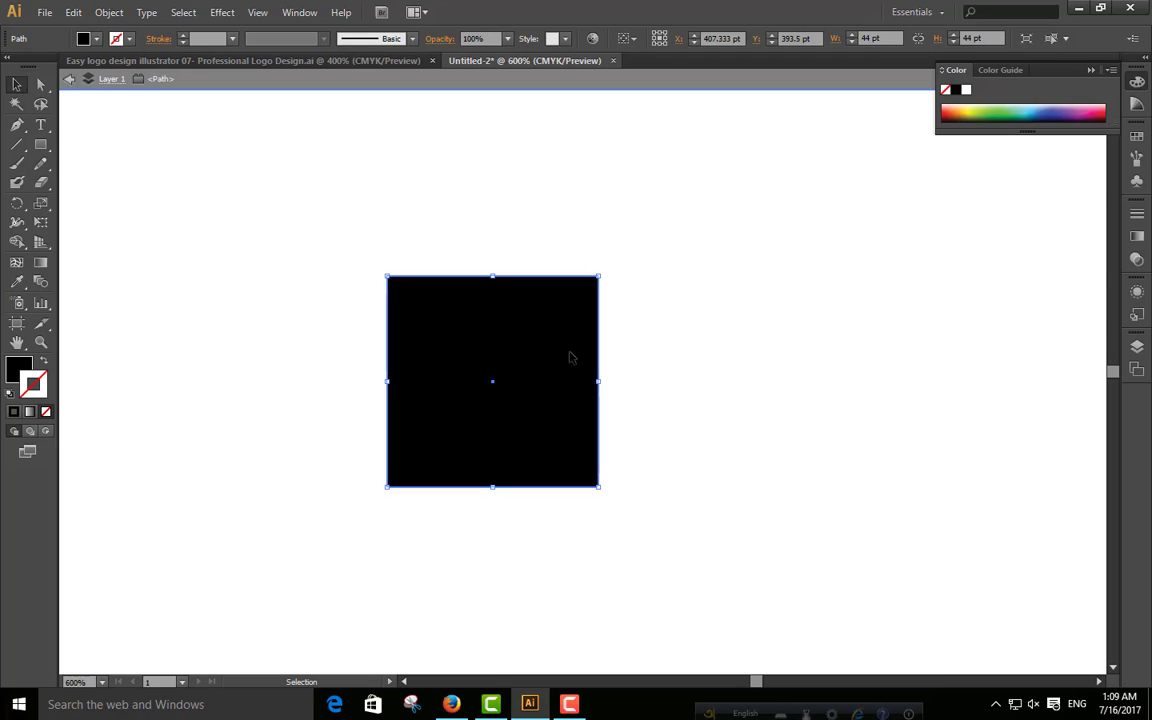
double_click(18, 368)
left_click(545, 279)
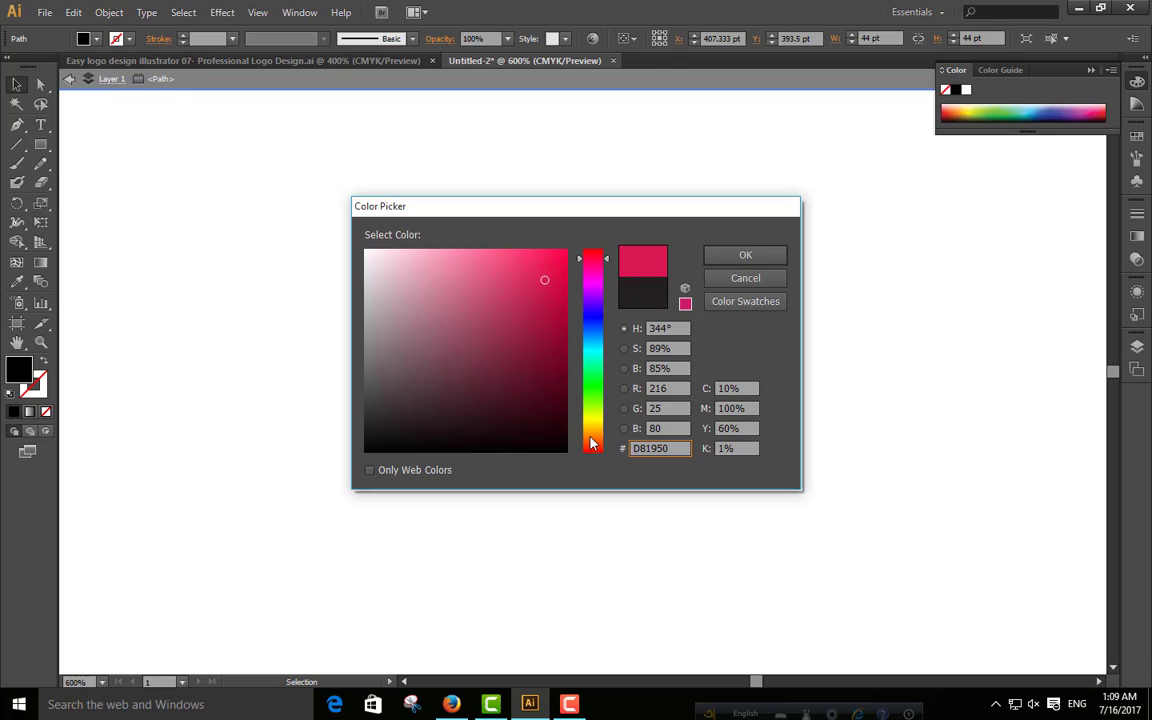
left_click_drag(594, 447, 594, 436)
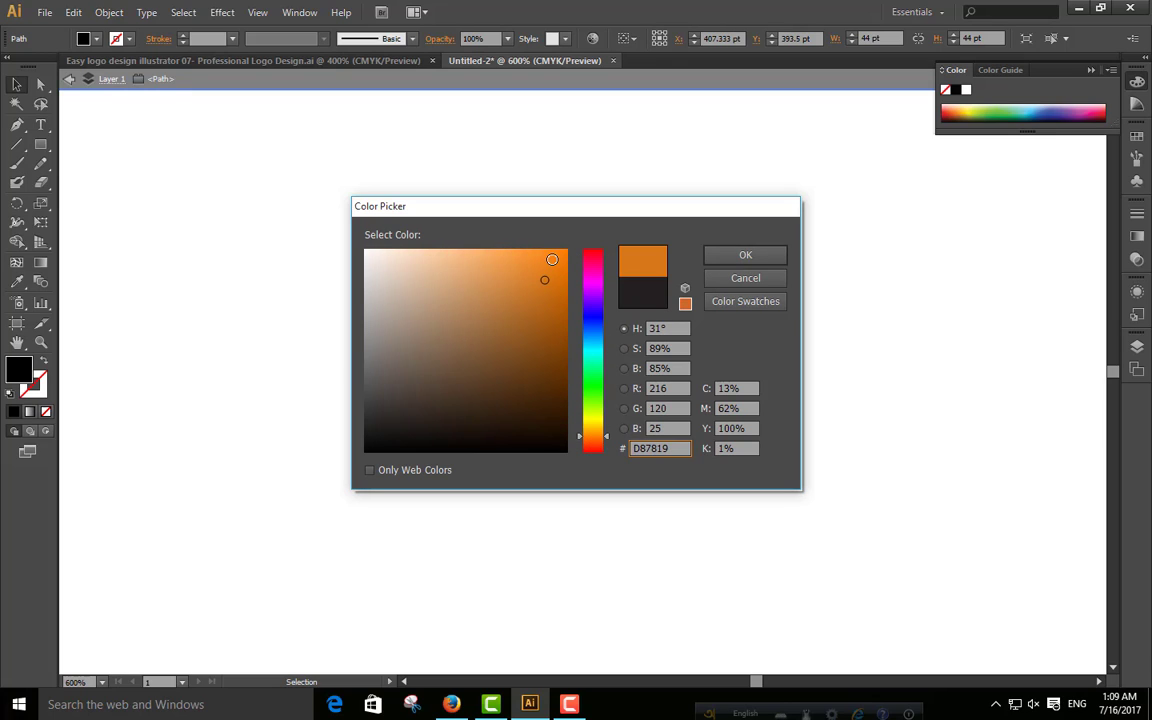
left_click(735, 252)
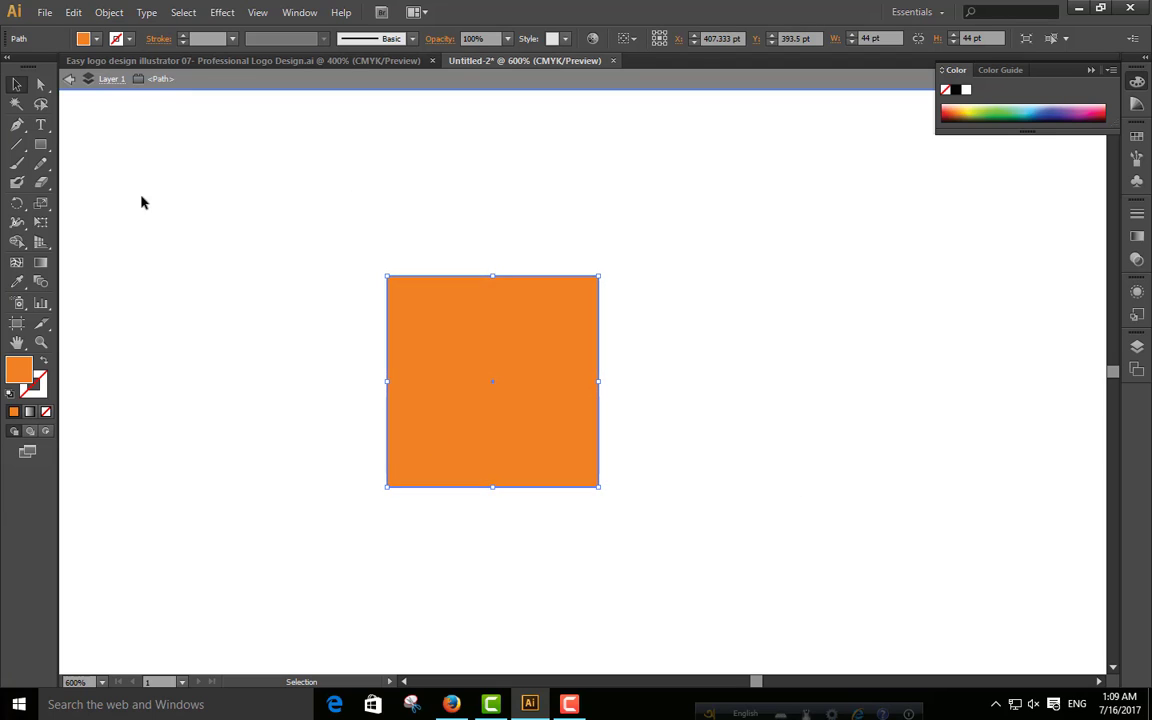
left_click(224, 206)
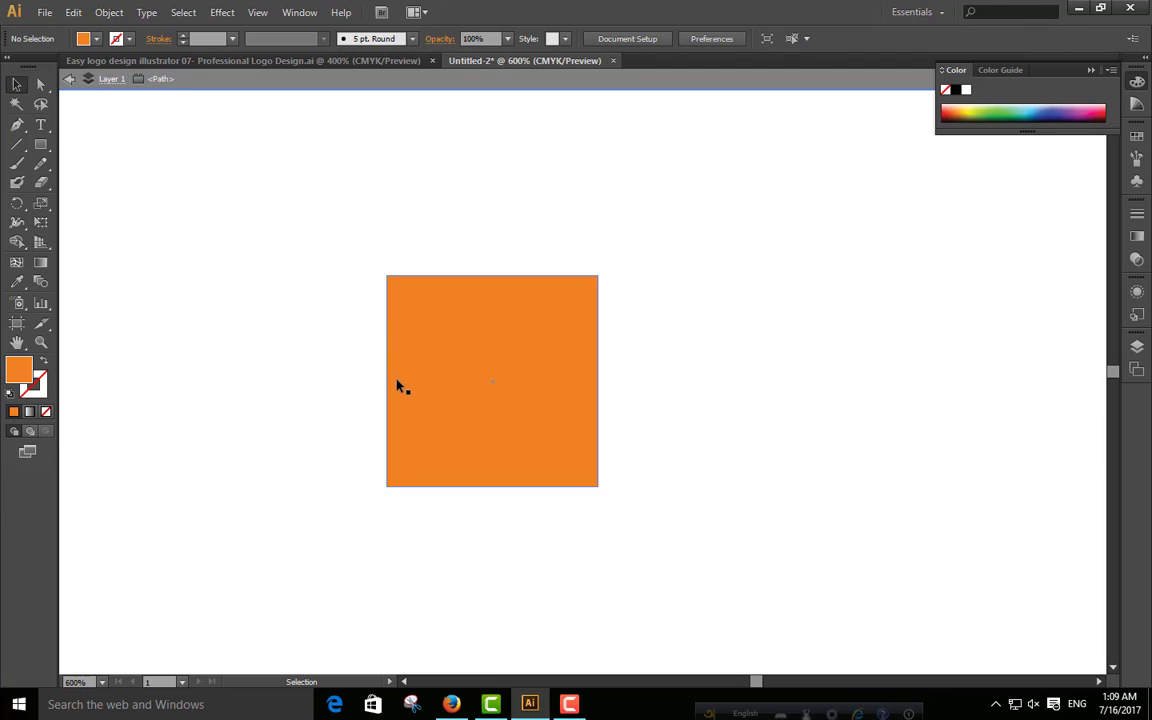
Step: Collapse the Color panel and exit isolation mode on the orange square
left_click(41, 342)
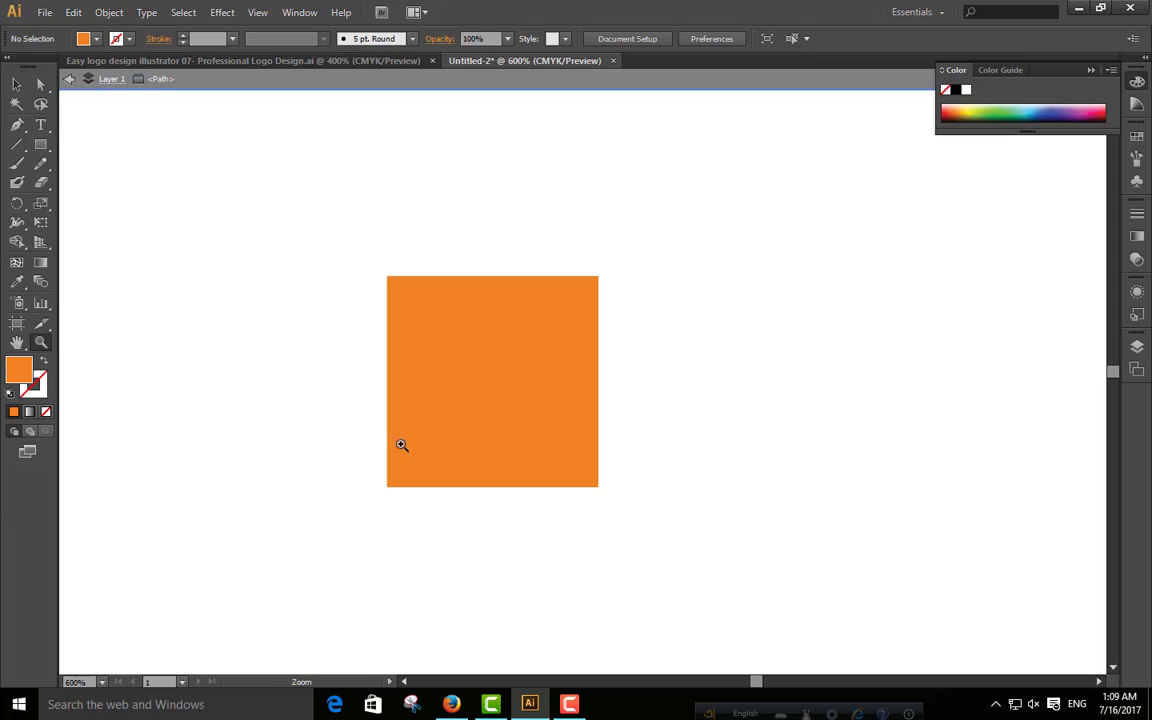
left_click(478, 449)
scroll(499, 432, "up", 1)
scroll(491, 442, "down", 1)
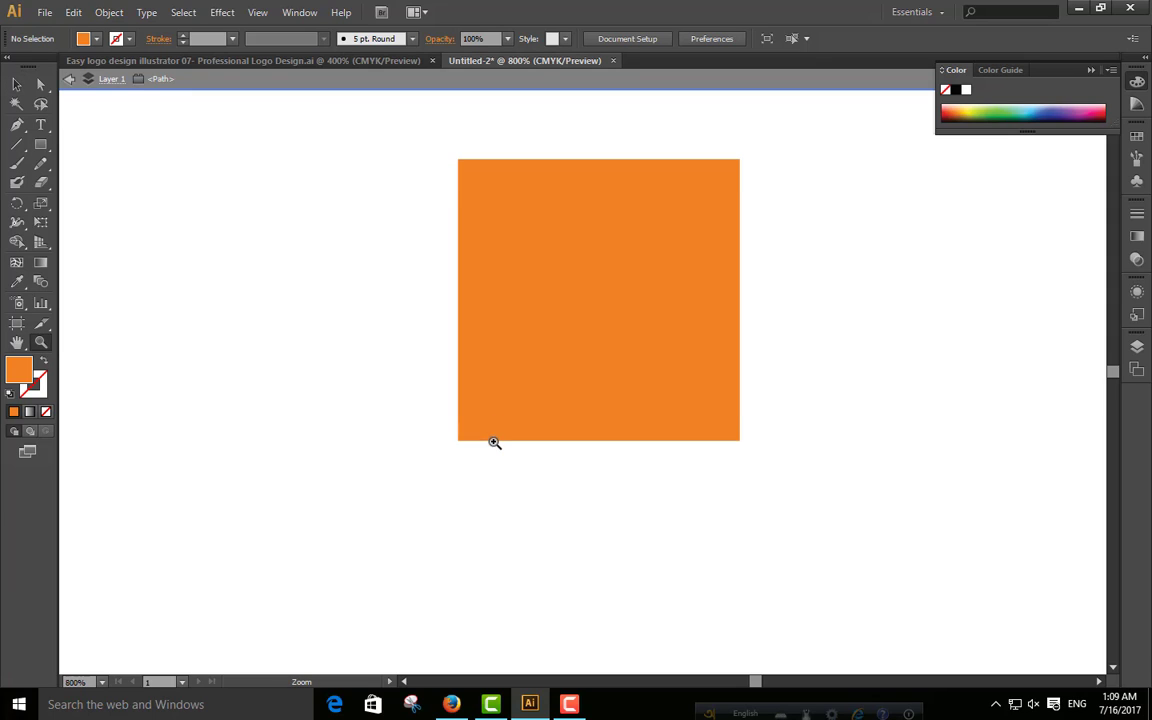
scroll(494, 442, "up", 2)
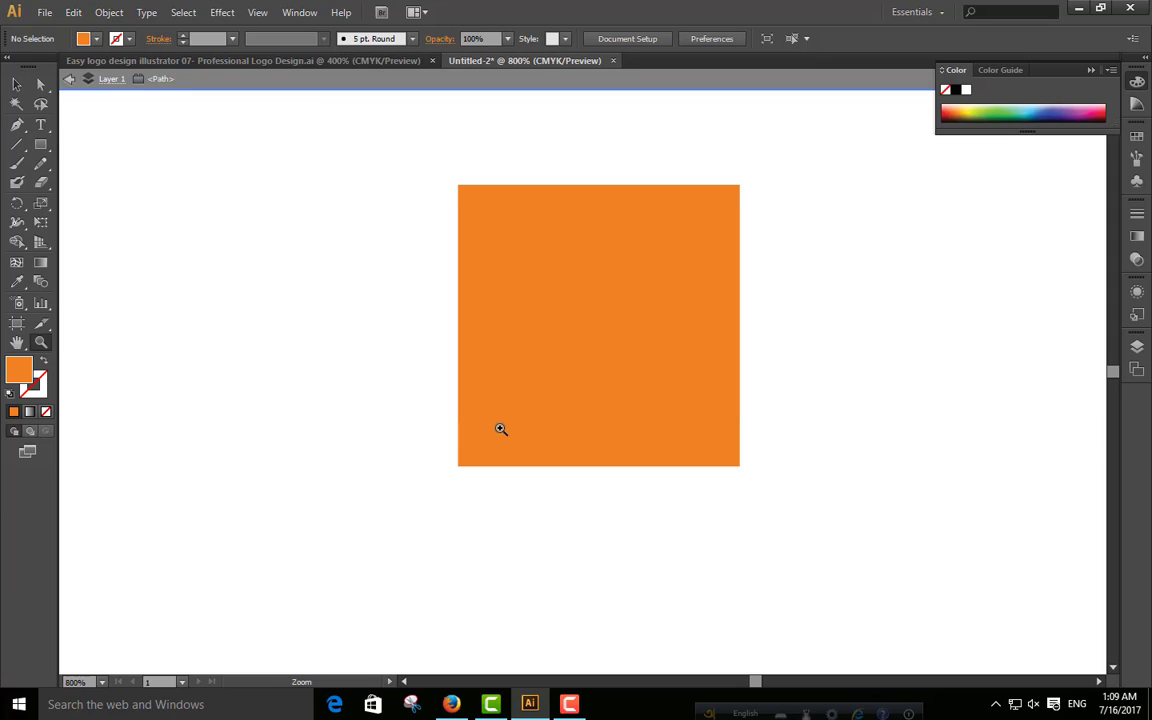
left_click(1092, 70)
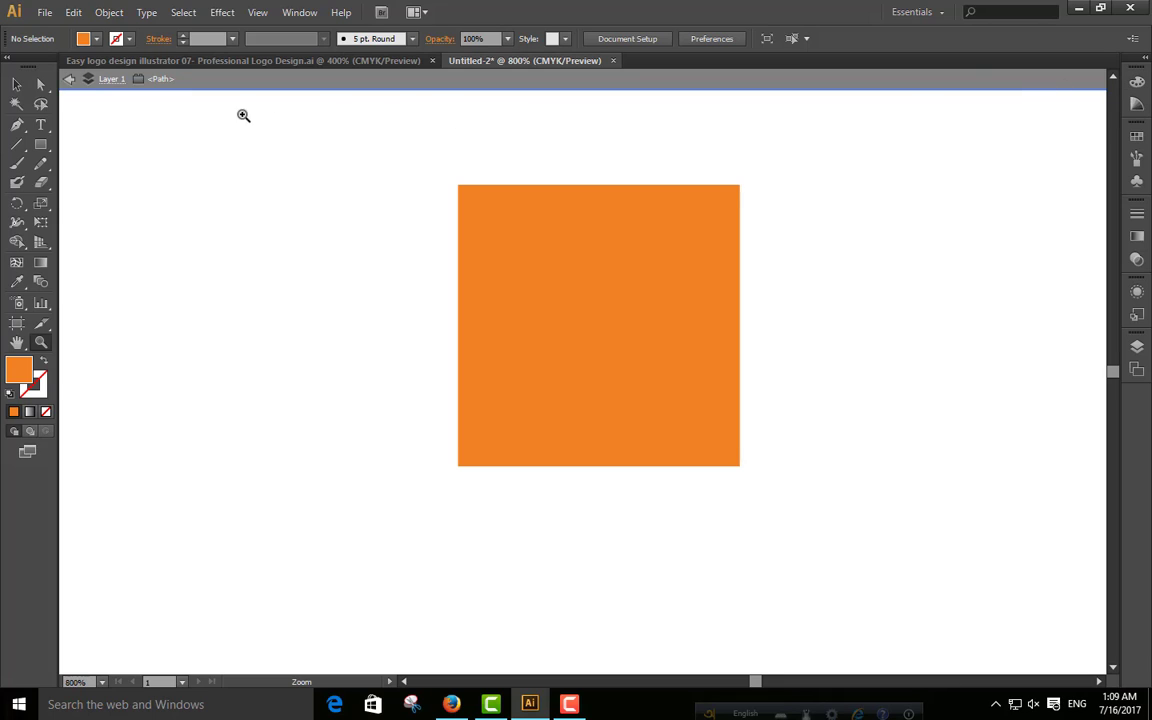
left_click(69, 80)
left_click(70, 80)
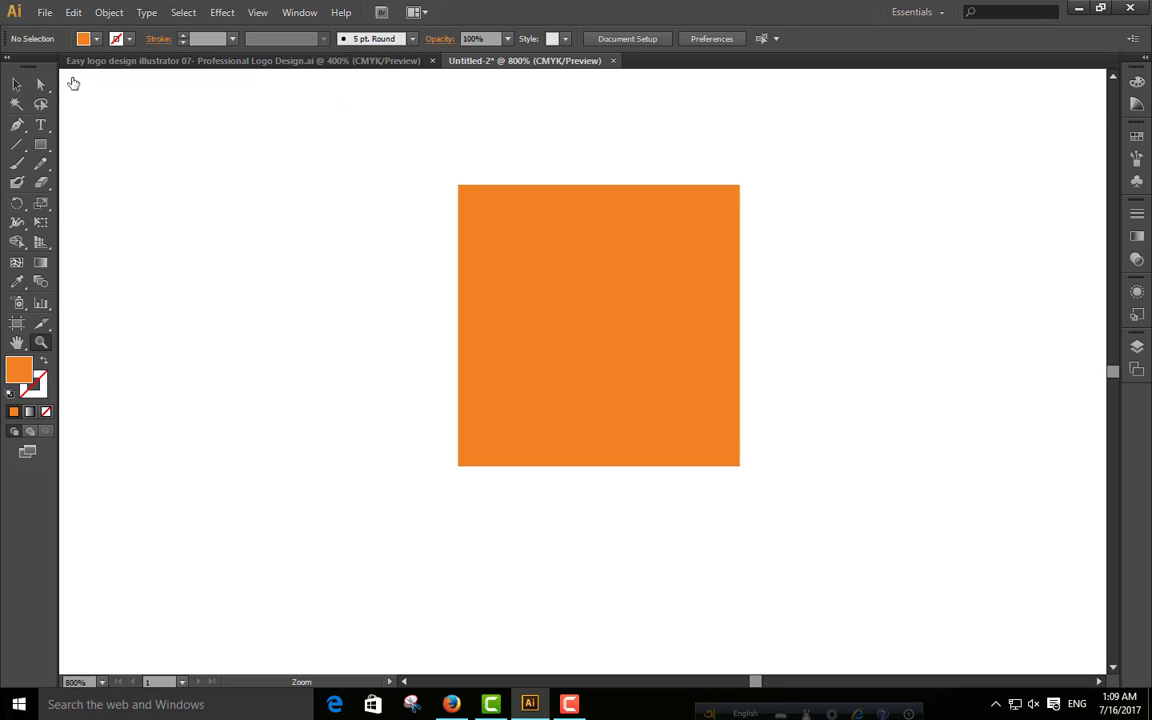
left_click(142, 156)
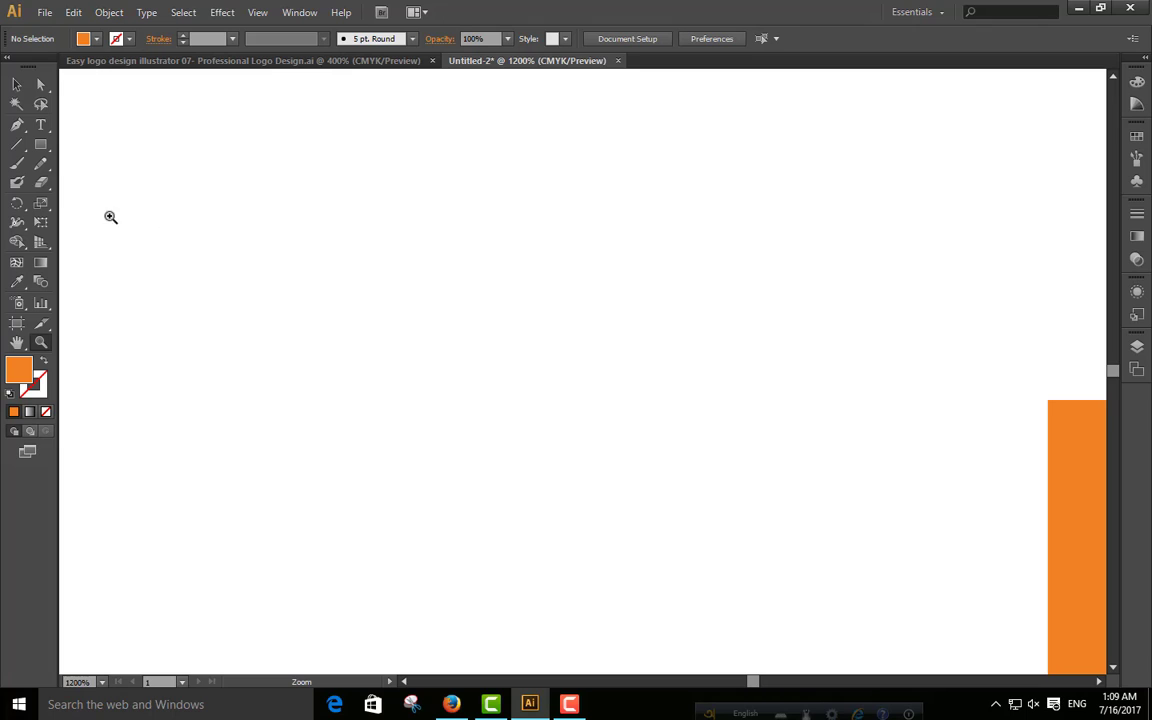
Step: Bring the whole orange square into view and set the zoom to 800%
scroll(185, 342, "down", 1)
scroll(255, 399, "down", 1)
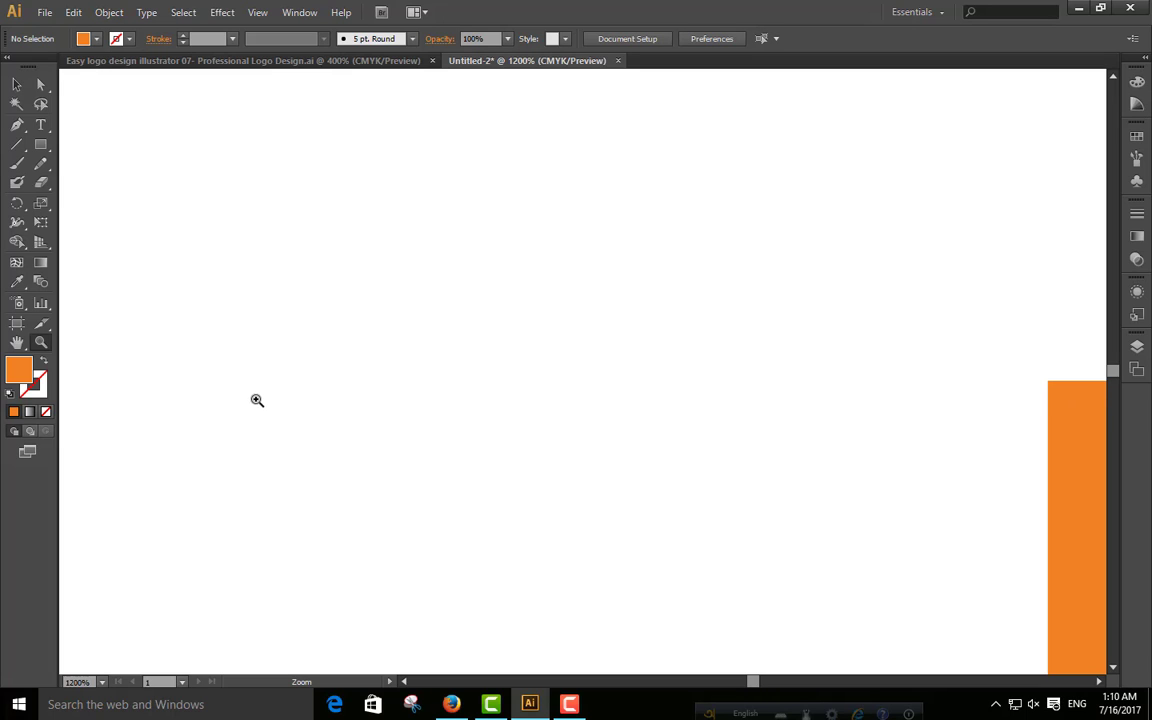
mouse_move(755, 688)
left_mouse_down()
mouse_move(800, 679)
mouse_move(746, 689)
mouse_move(753, 681)
left_mouse_up()
scroll(696, 578, "down", 1)
scroll(700, 600, "down", 3)
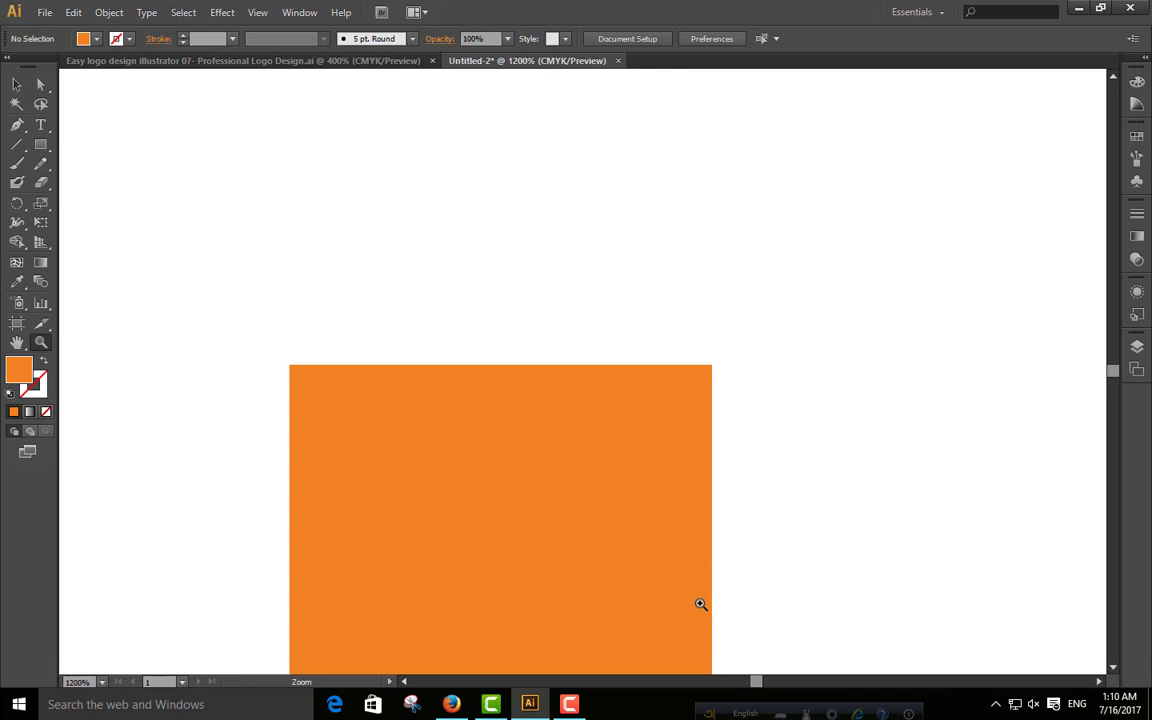
scroll(704, 617, "down", 1)
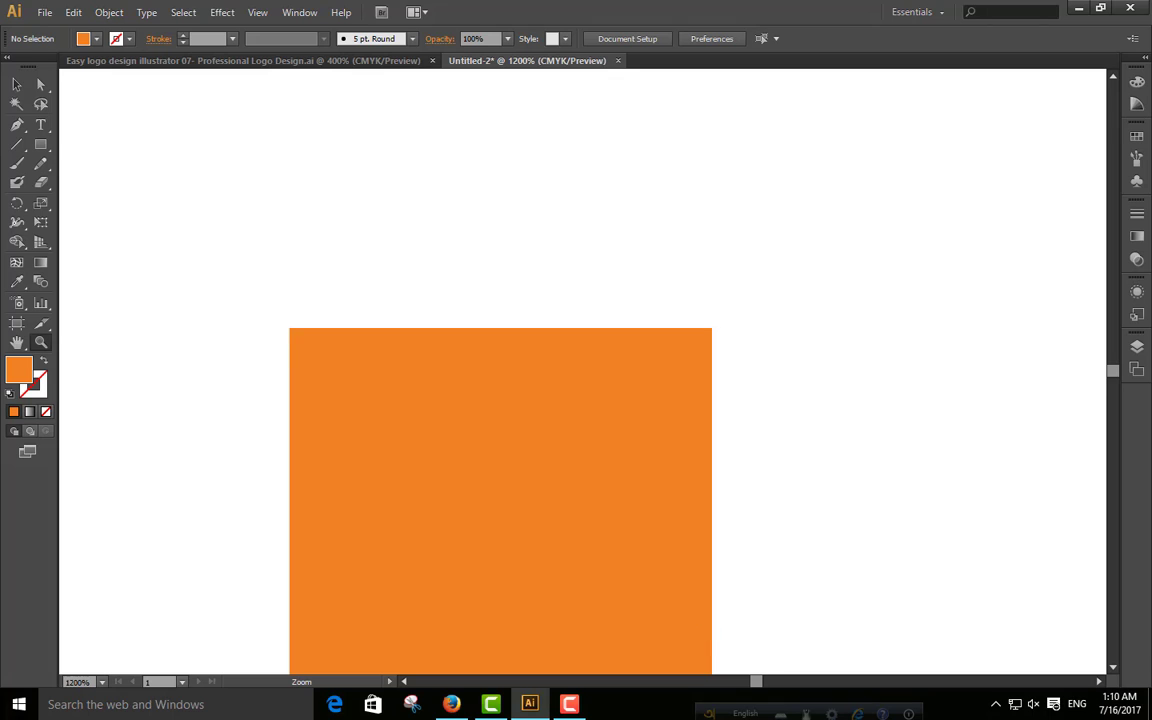
left_click_drag(1115, 371, 1113, 372)
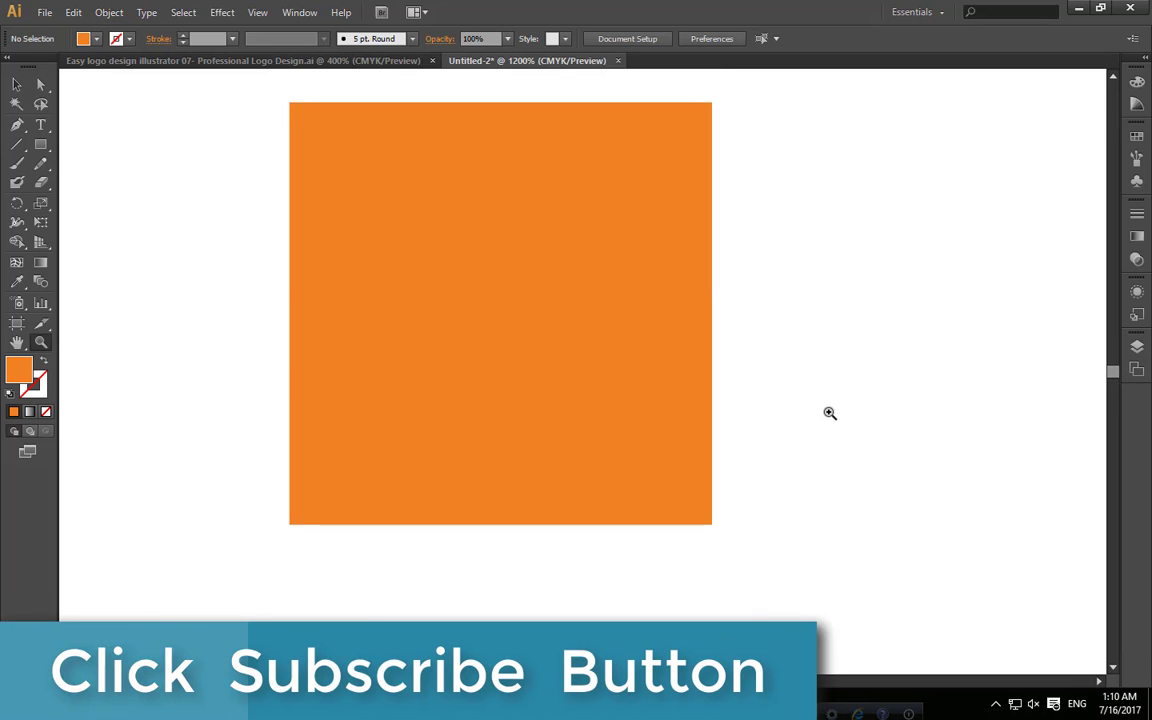
scroll(829, 413, "up", 3)
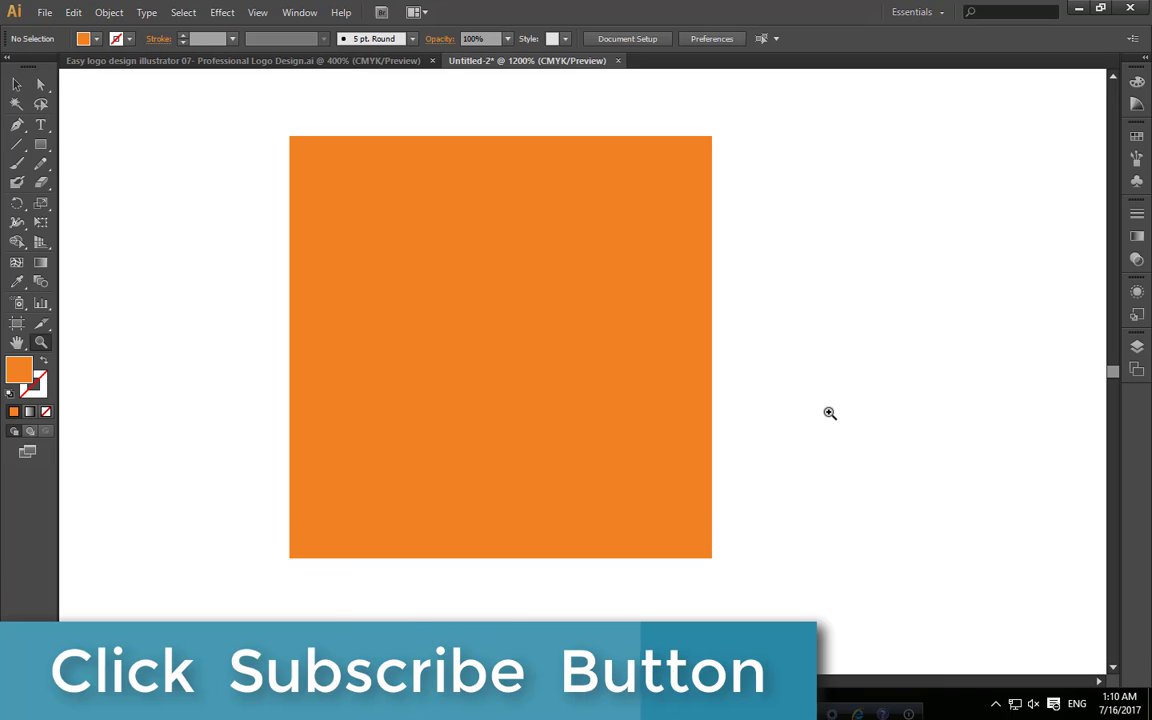
key("v")
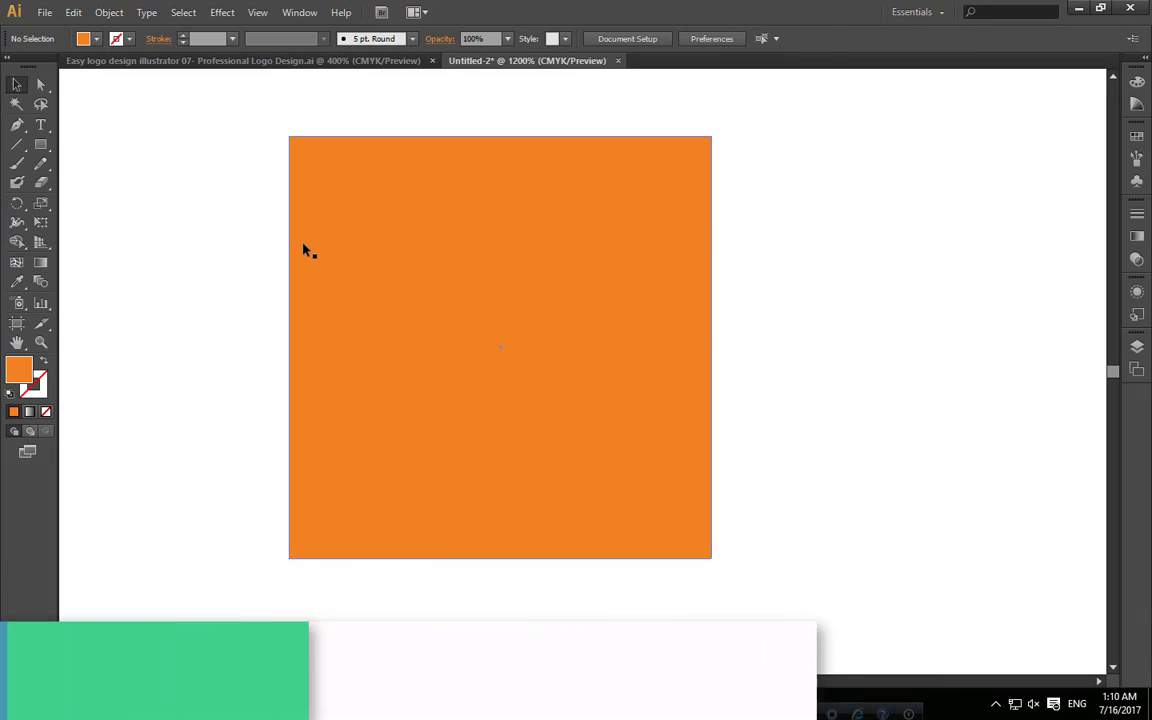
key("a")
key("ctrl+minus")
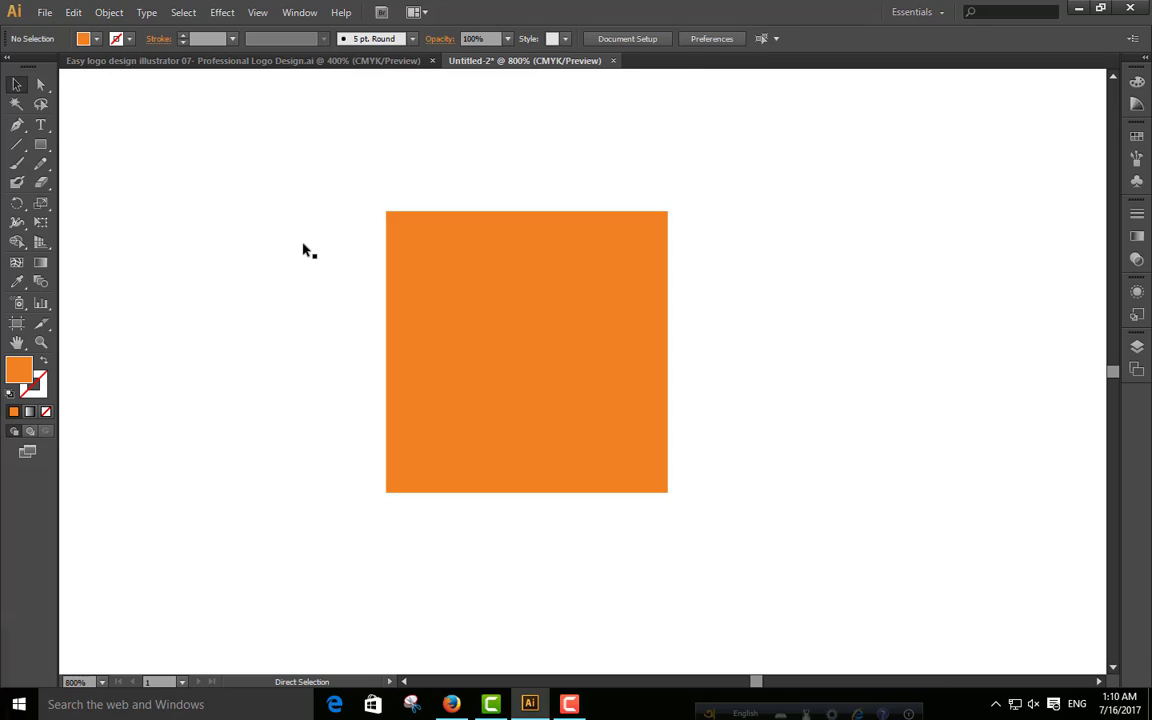
Step: Draw three Arc tool curves: the square's lower-left to upper-right corner, its centre to lower-right corner, and its upper-left corner to centre
left_click(19, 146)
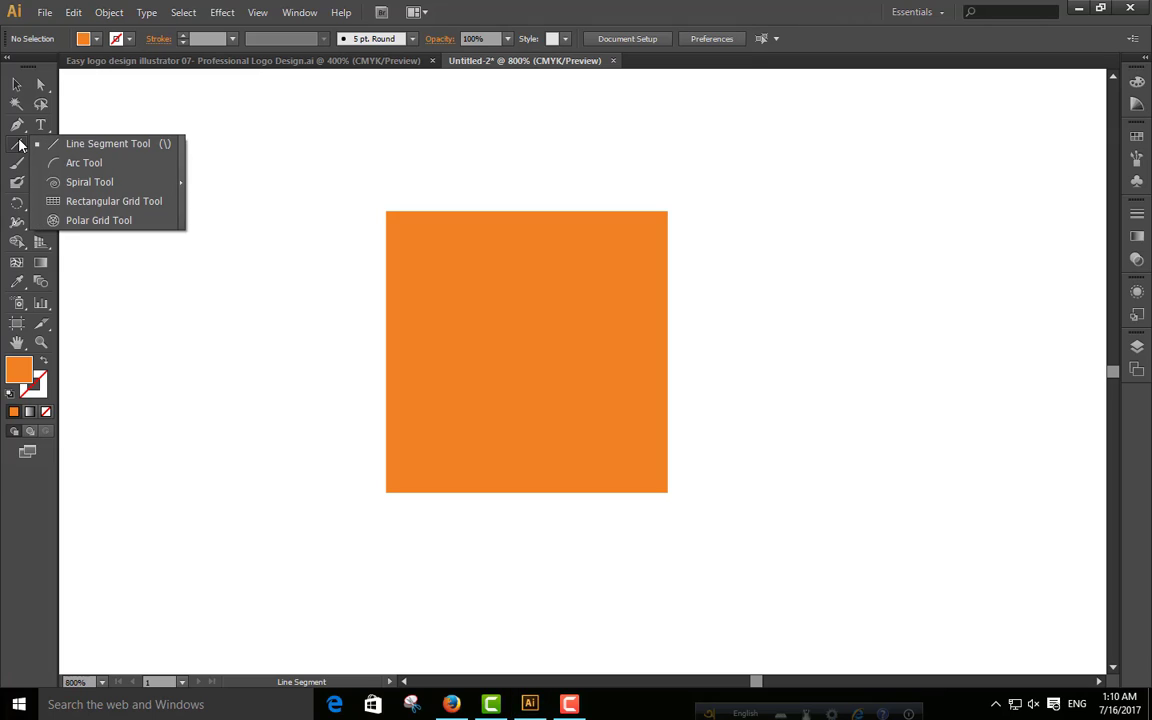
left_click(69, 162)
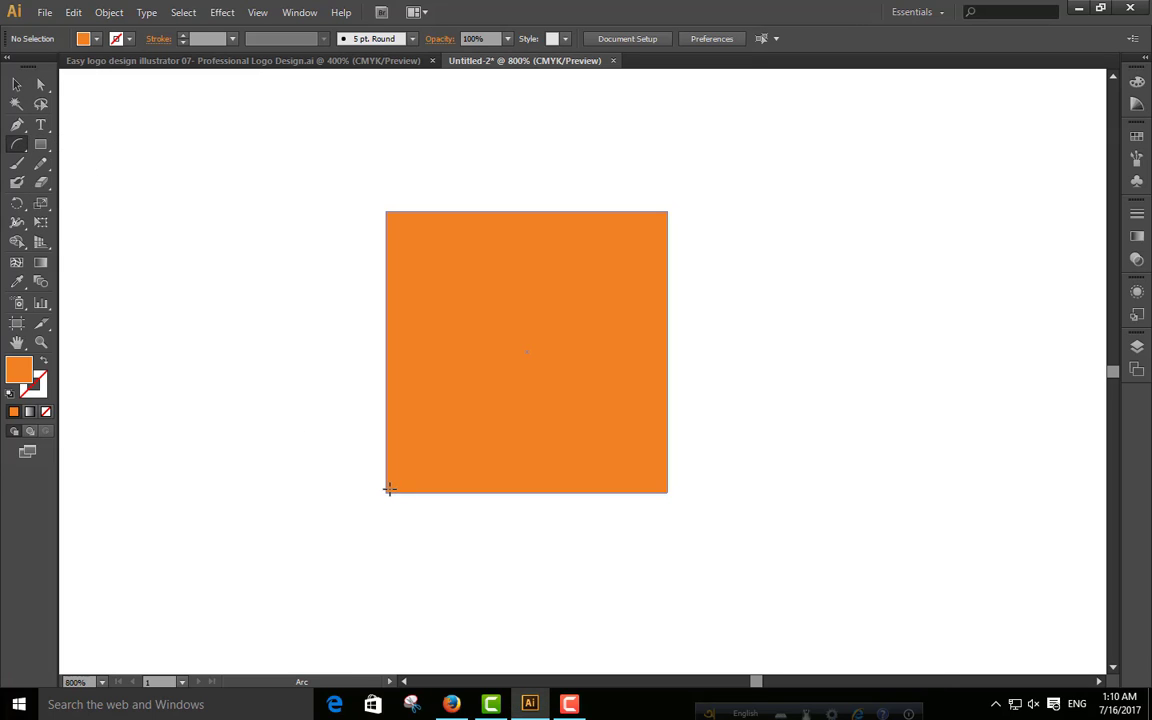
left_click_drag(388, 491, 668, 210)
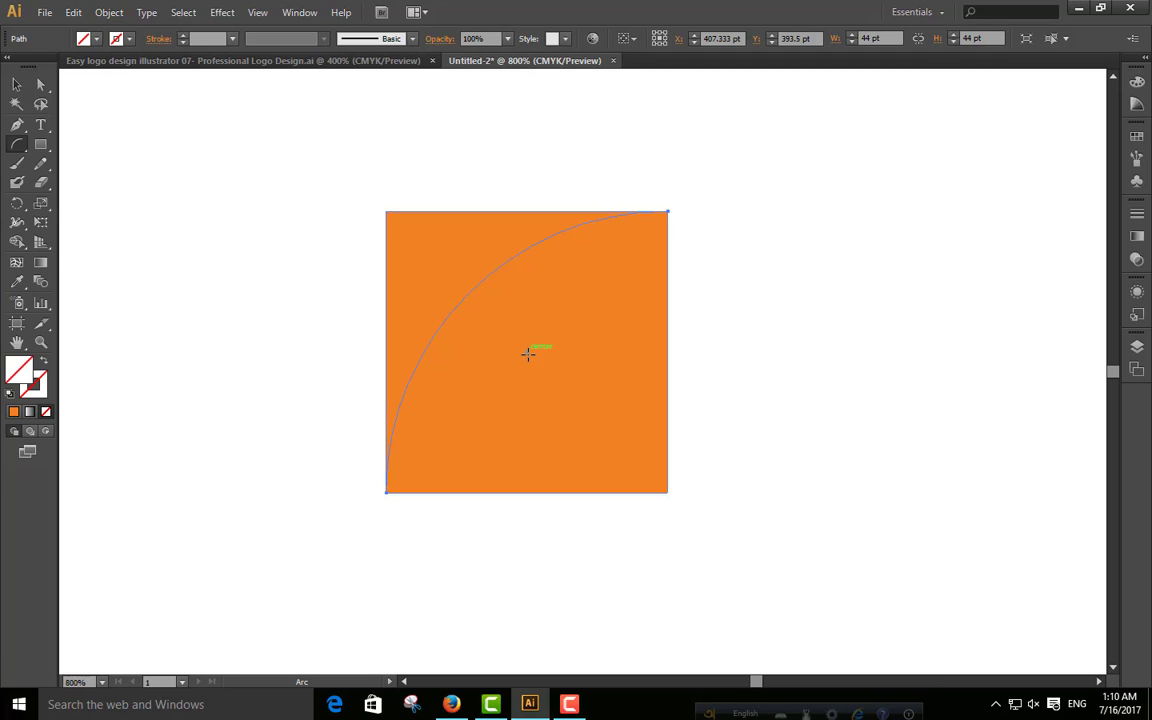
left_click_drag(525, 352, 671, 492)
left_click_drag(387, 210, 538, 352)
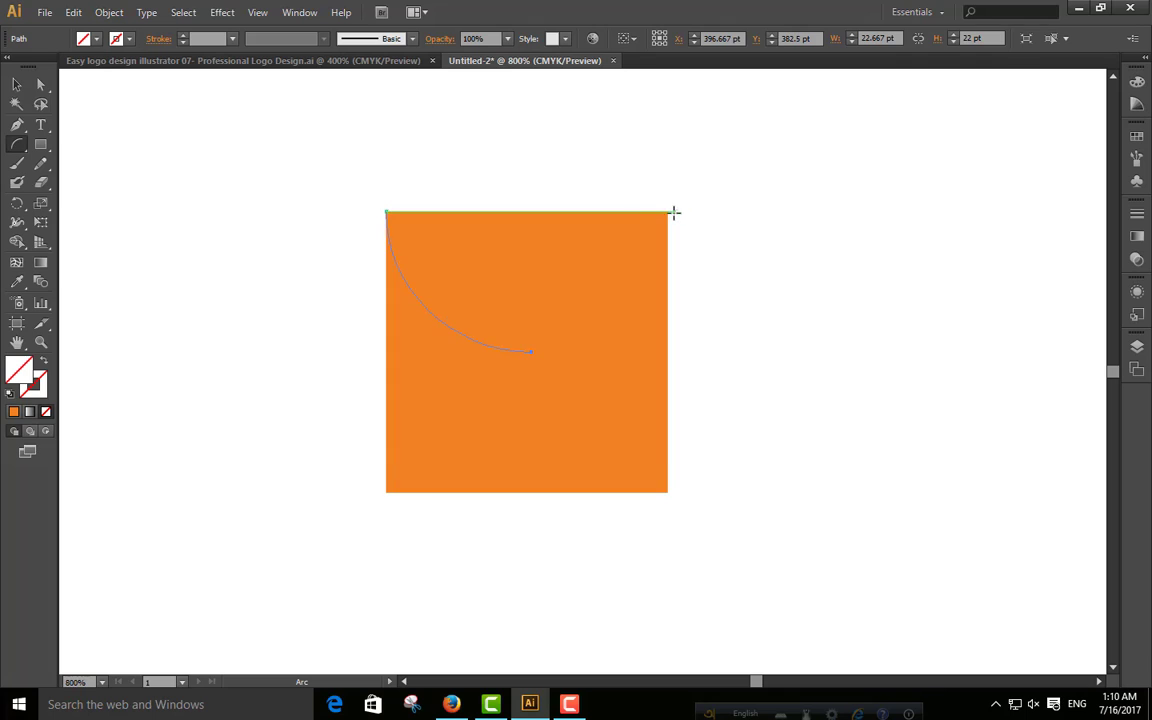
Step: Split the square along its three arcs with Pathfinder Divide, deselect the result and close the Pathfinder panel
left_click(17, 88)
left_click_drag(249, 188, 752, 478)
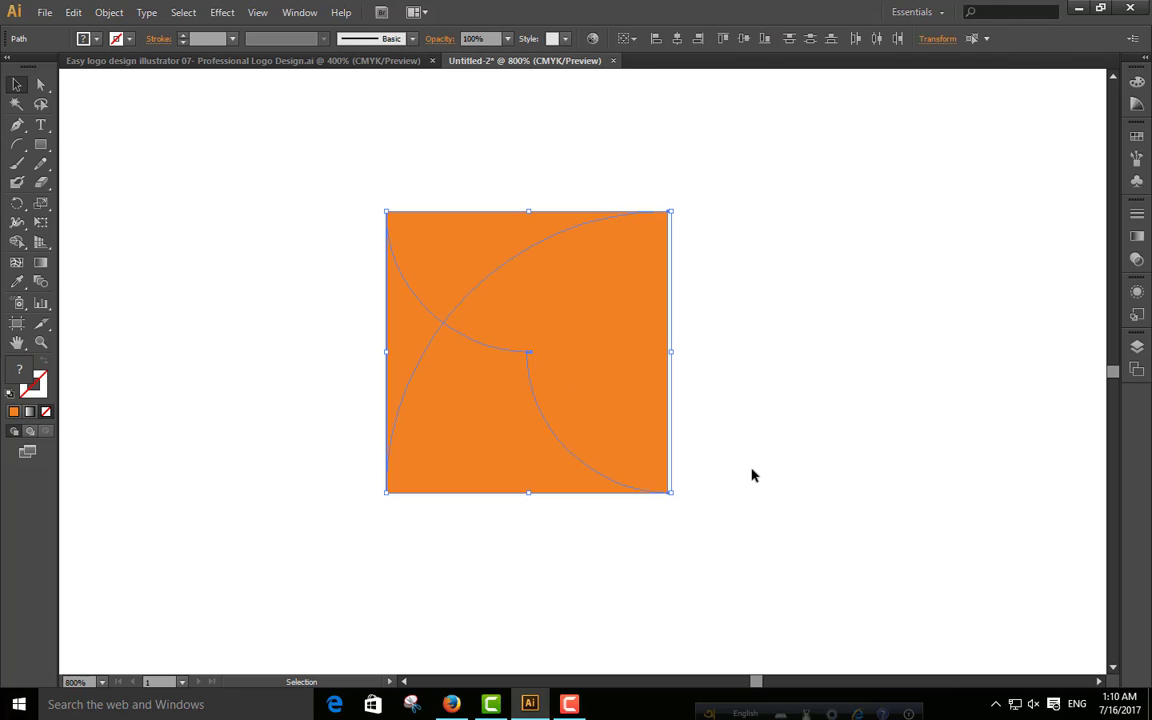
left_click(280, 324)
left_click_drag(300, 183, 732, 540)
left_click(300, 13)
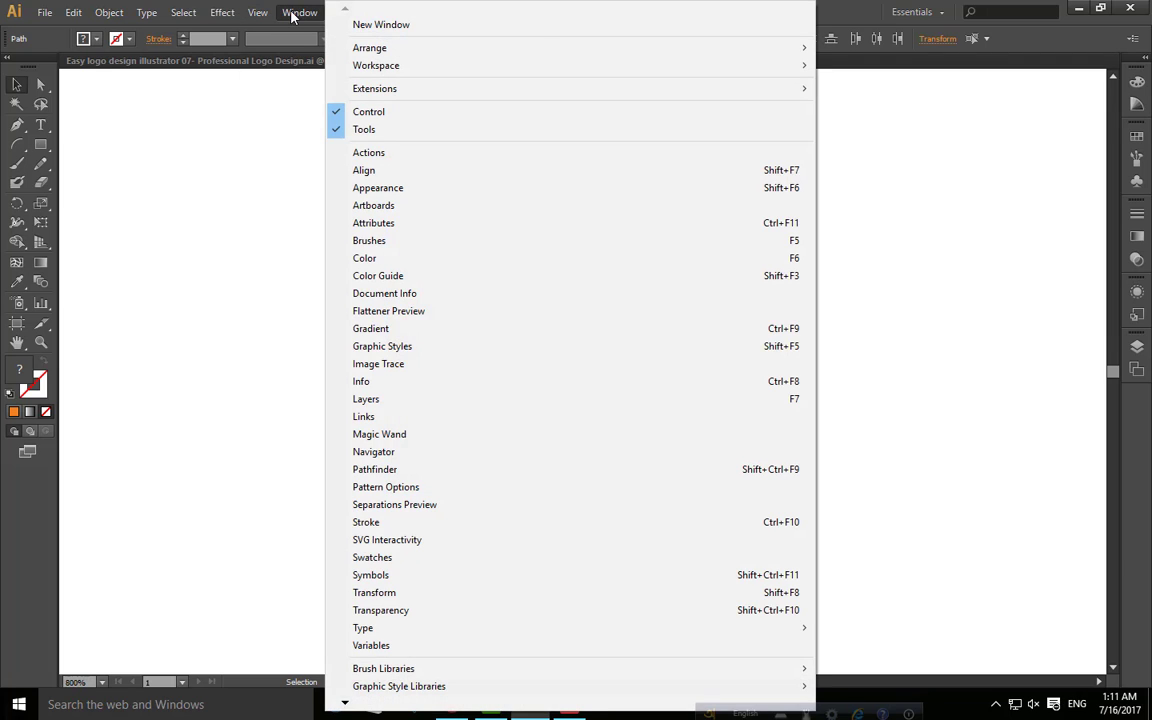
mouse_move(262, 13)
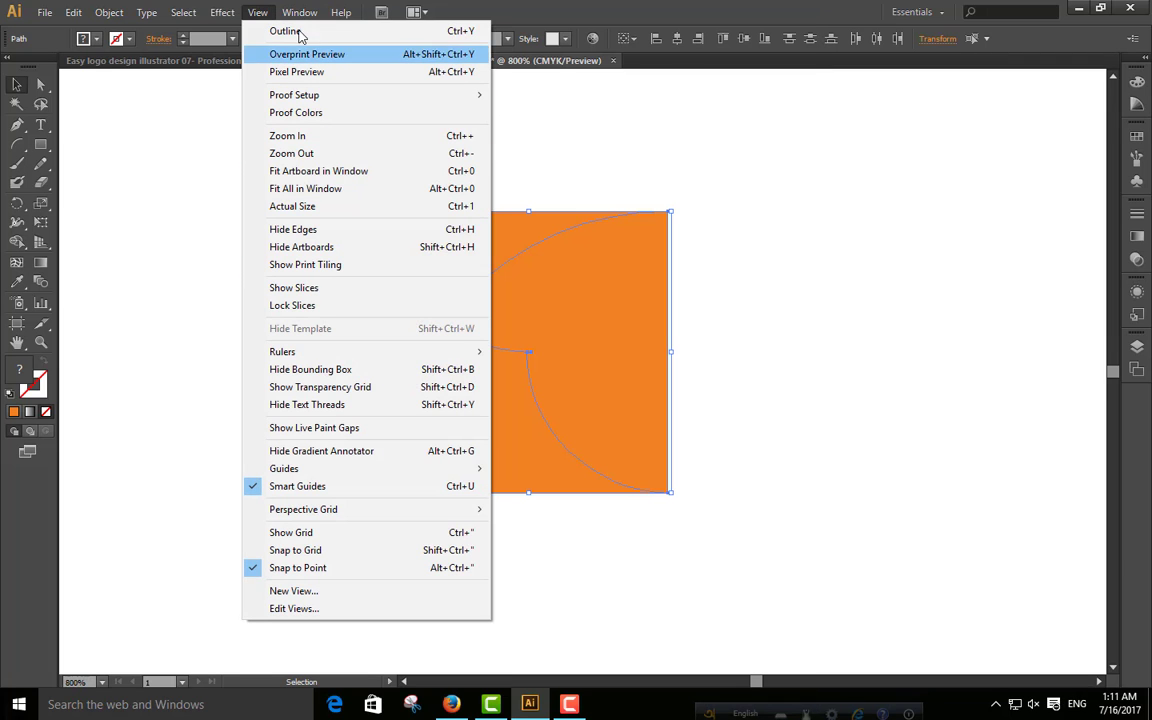
mouse_move(300, 12)
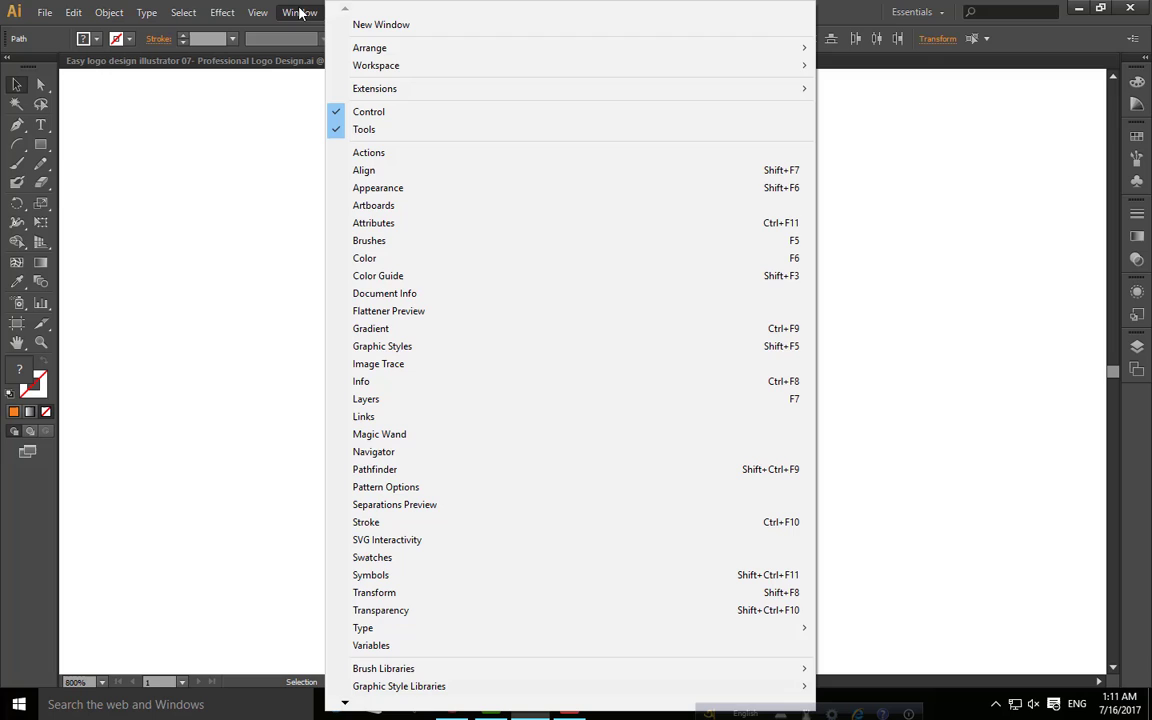
left_click(398, 469)
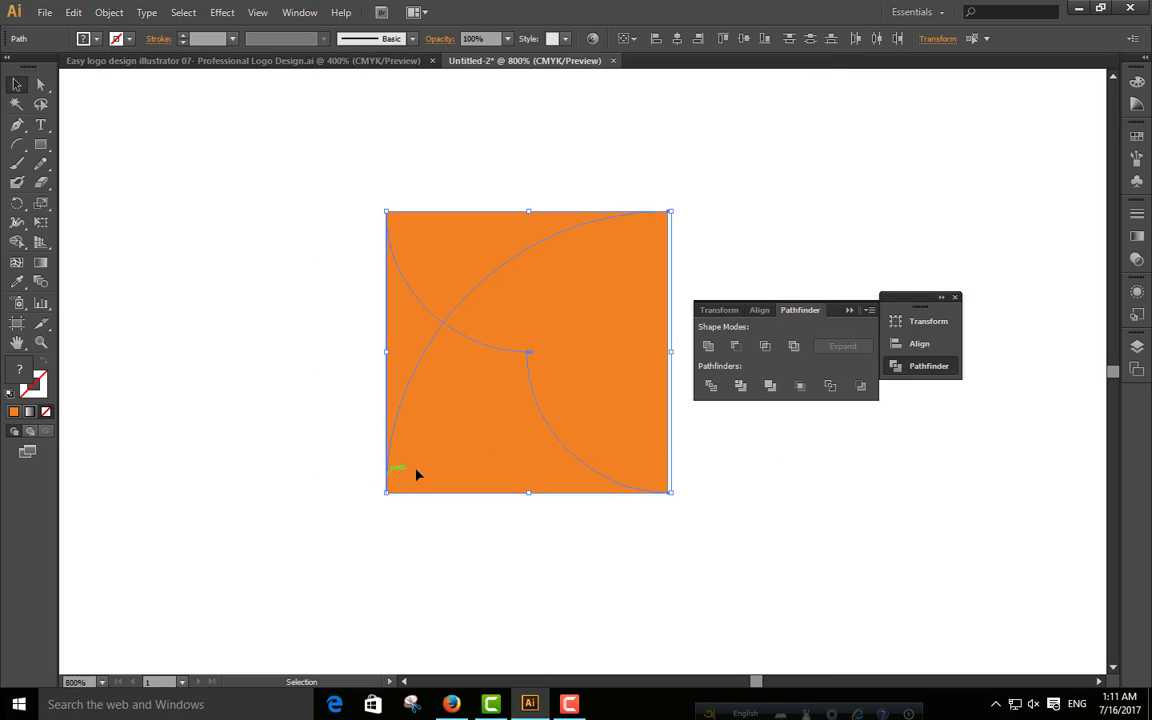
left_click(711, 388)
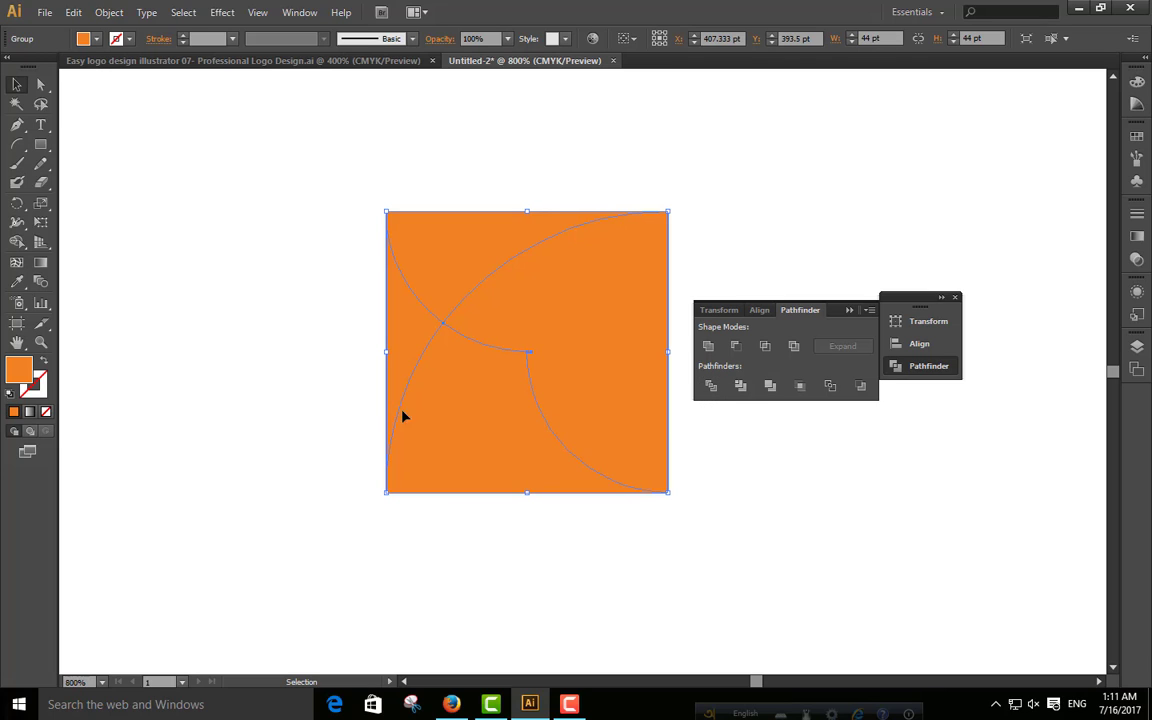
left_click(329, 380)
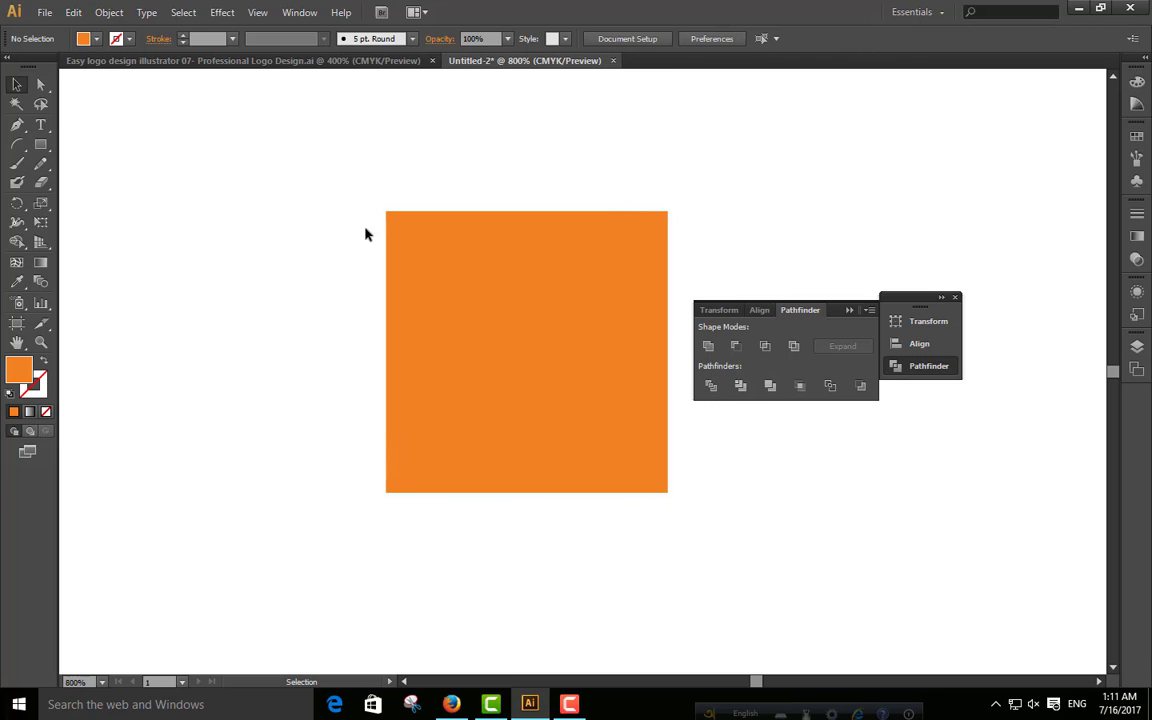
left_click(850, 311)
left_click(955, 299)
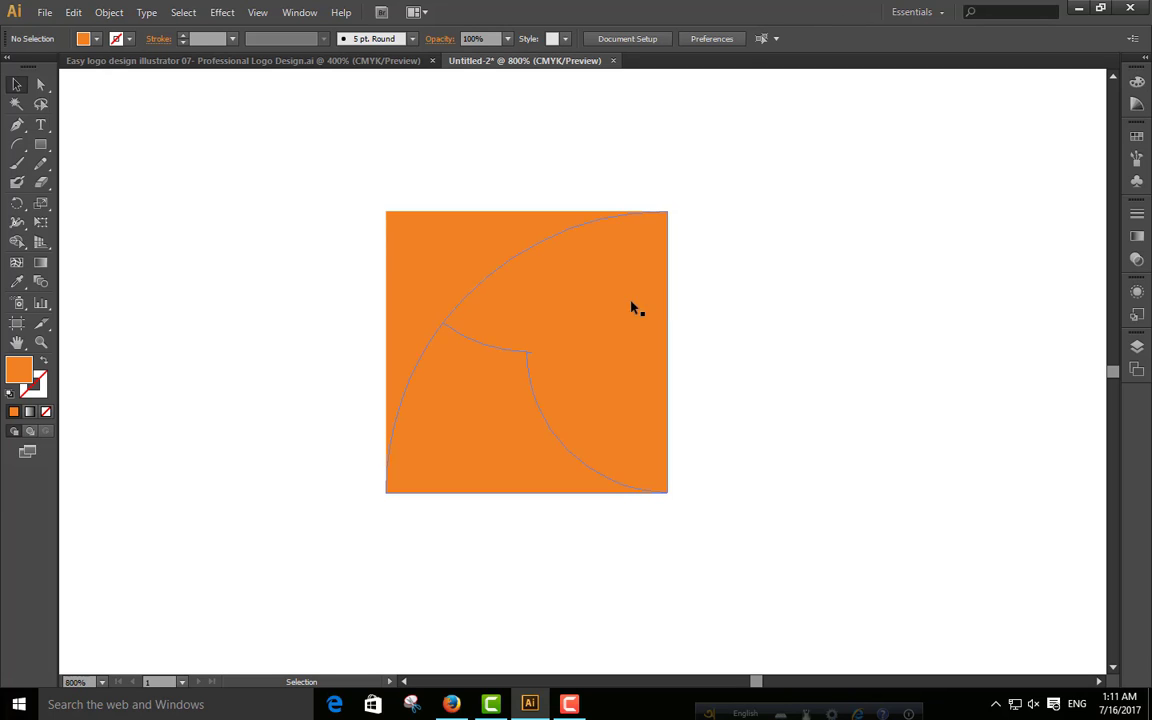
Step: Select the divided square and ungroup its pieces
left_click_drag(348, 201, 684, 494)
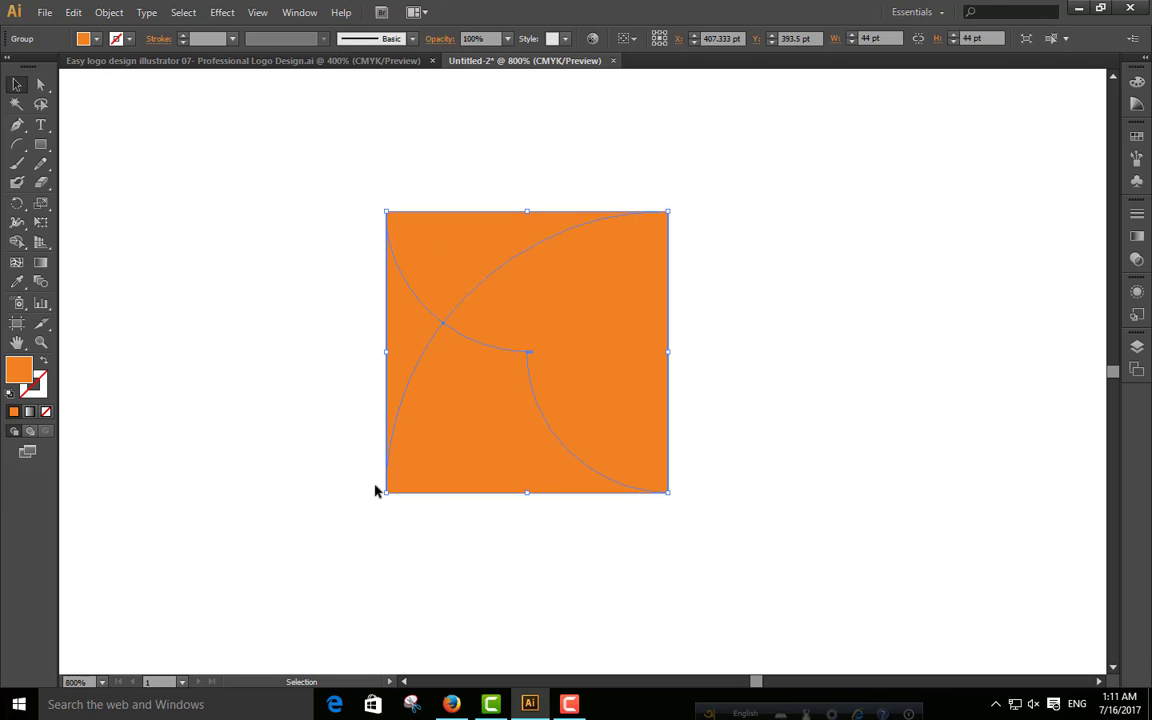
left_click(109, 12)
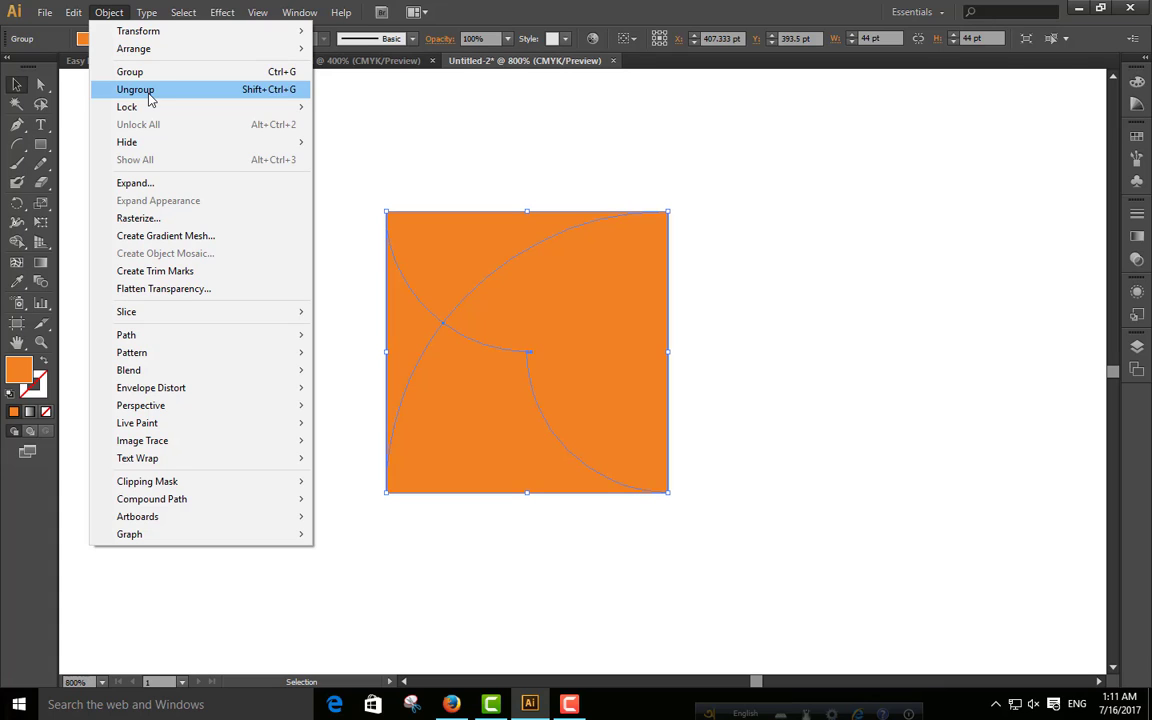
left_click(137, 89)
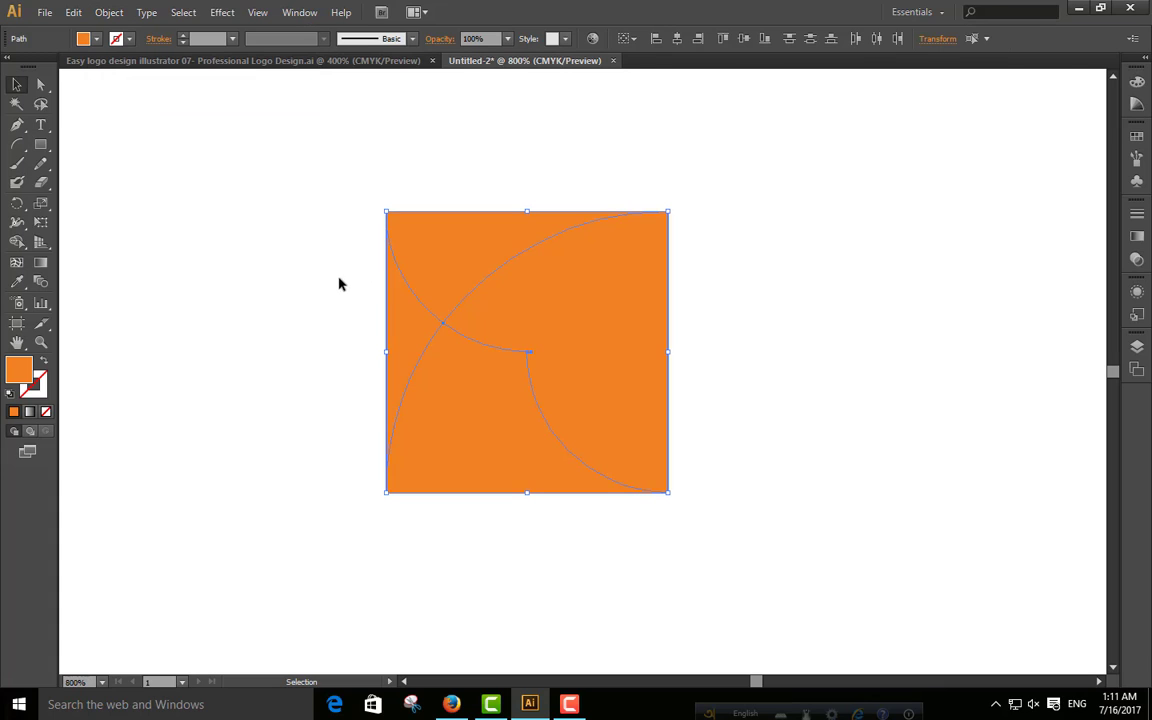
Step: Select the square's divided pieces one after another to check that each is a separate shape
left_click(458, 278)
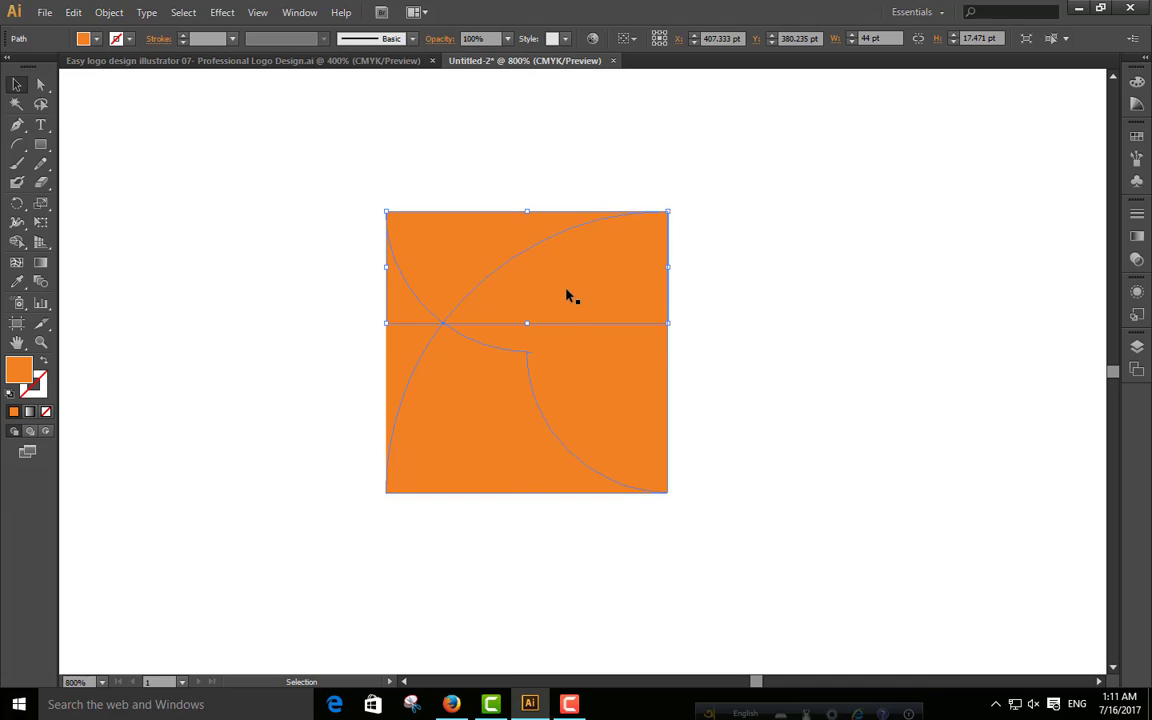
left_click(573, 365)
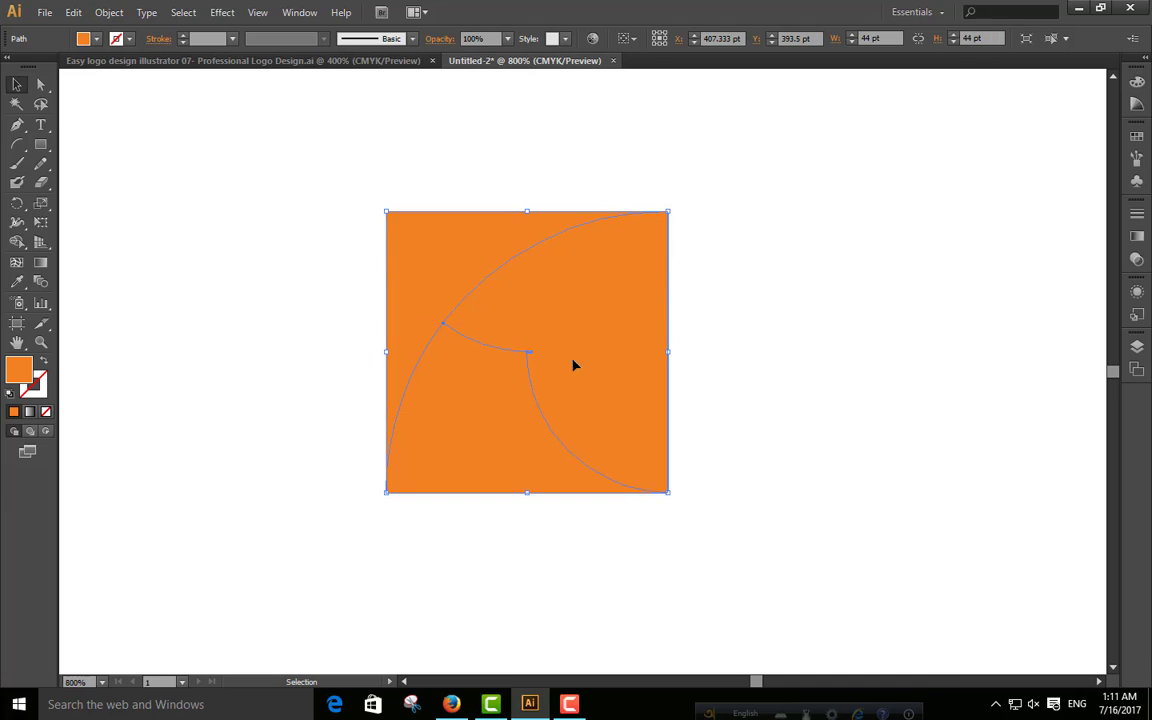
left_click(296, 393)
left_click(473, 417)
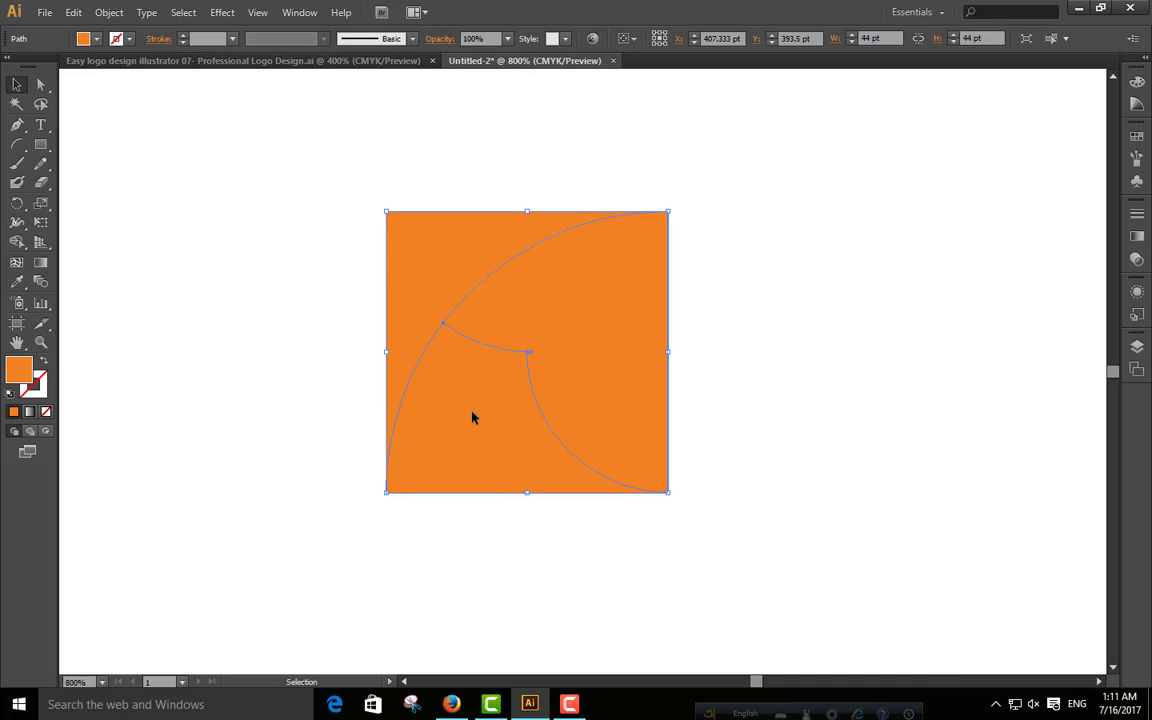
left_click(112, 13)
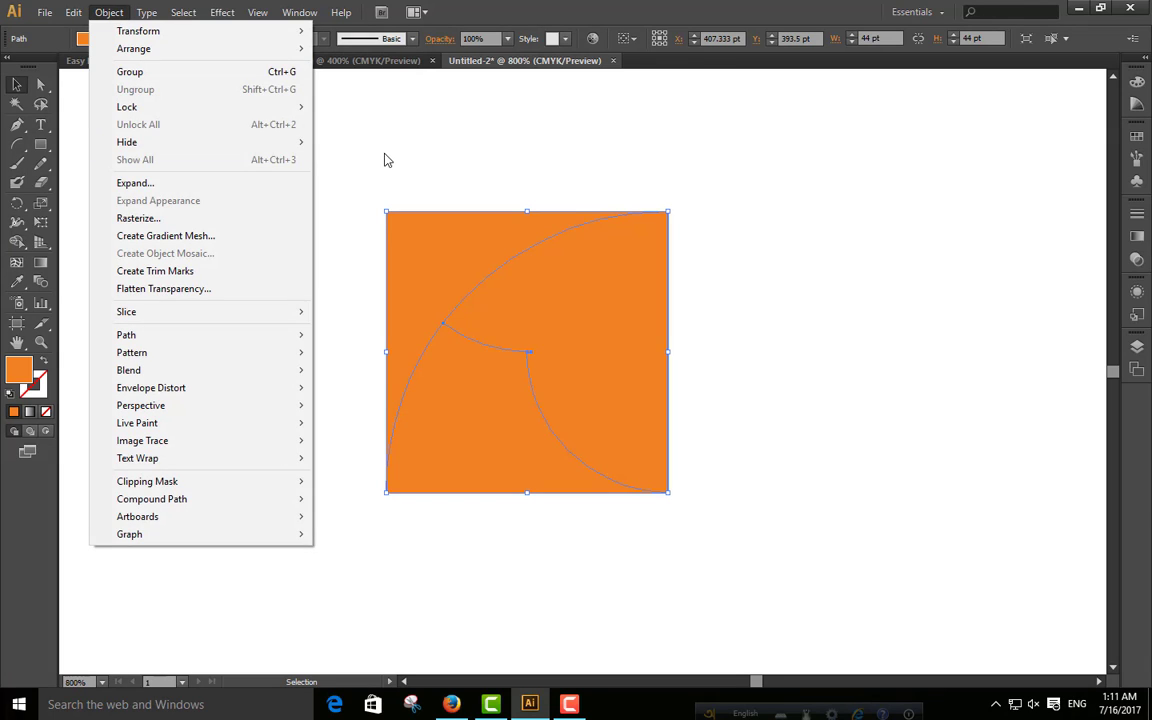
left_click(455, 261)
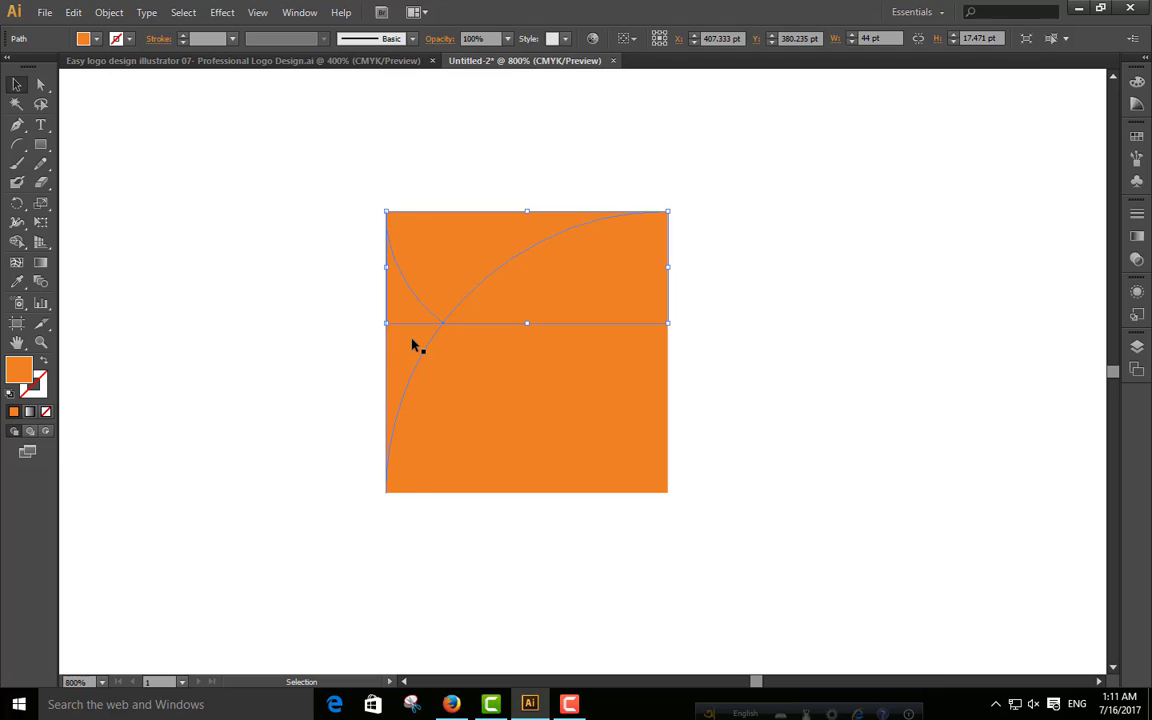
left_click(413, 345)
left_click(478, 231)
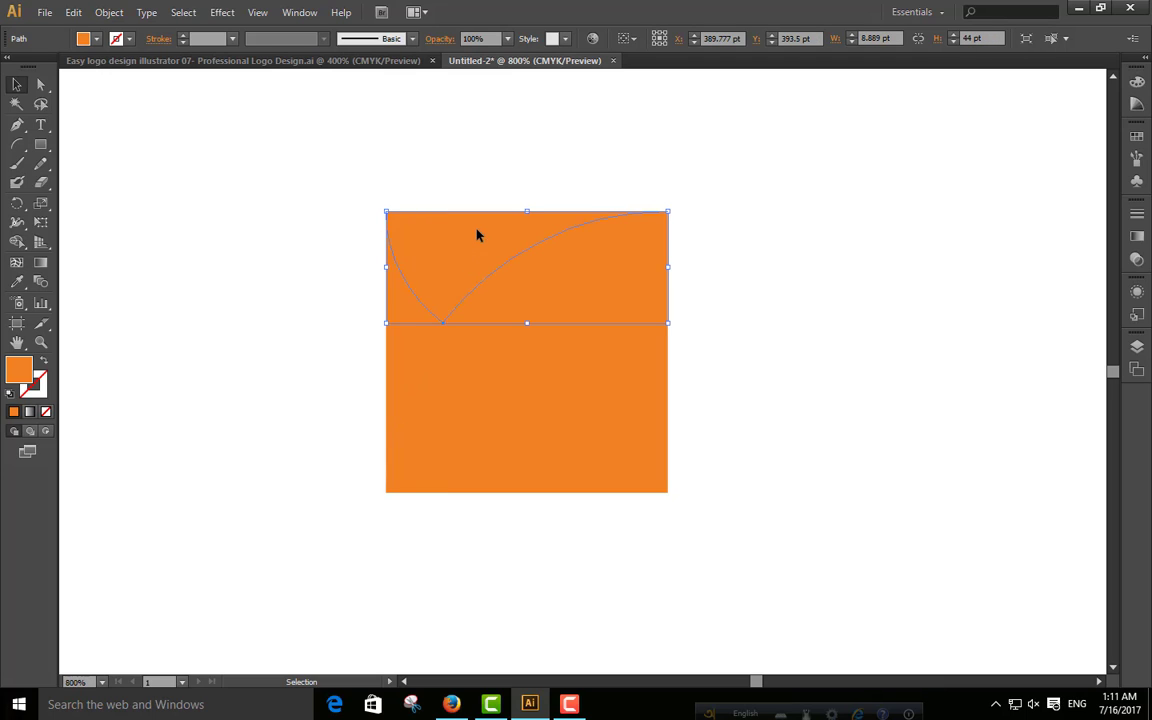
left_click(422, 336)
left_click(467, 367)
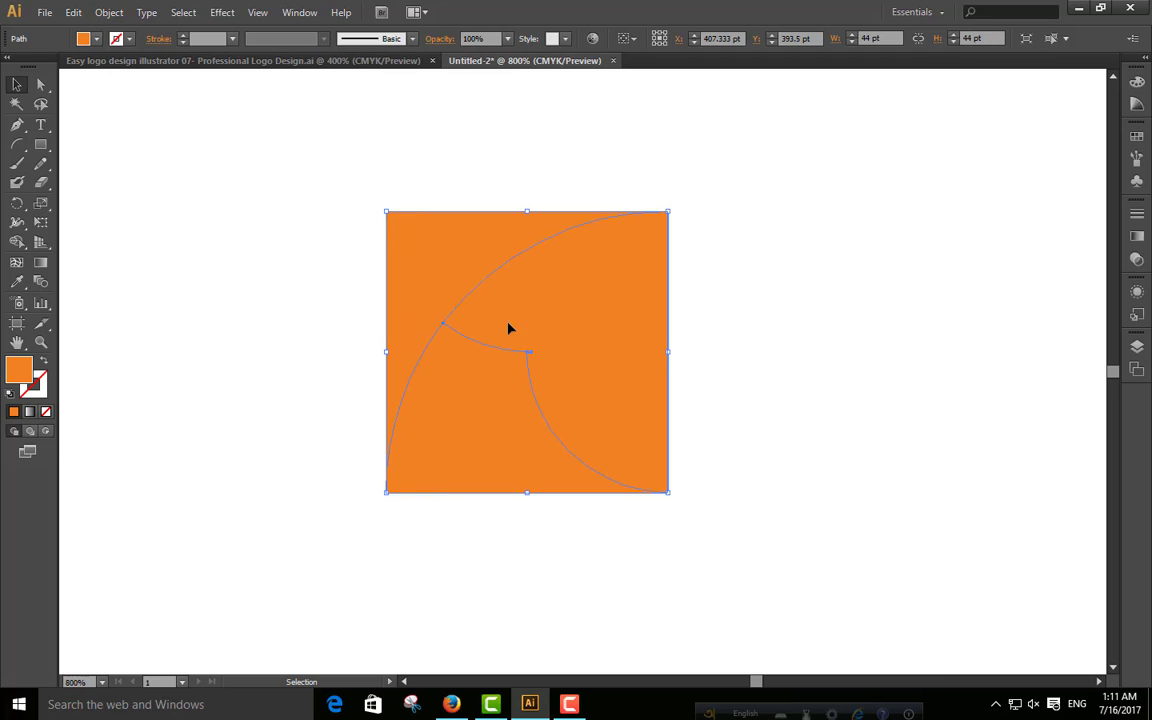
Step: Fill the square's upper piece with a linear gradient at 0° and set its start colour stop to the light blue swatch
left_click(463, 288)
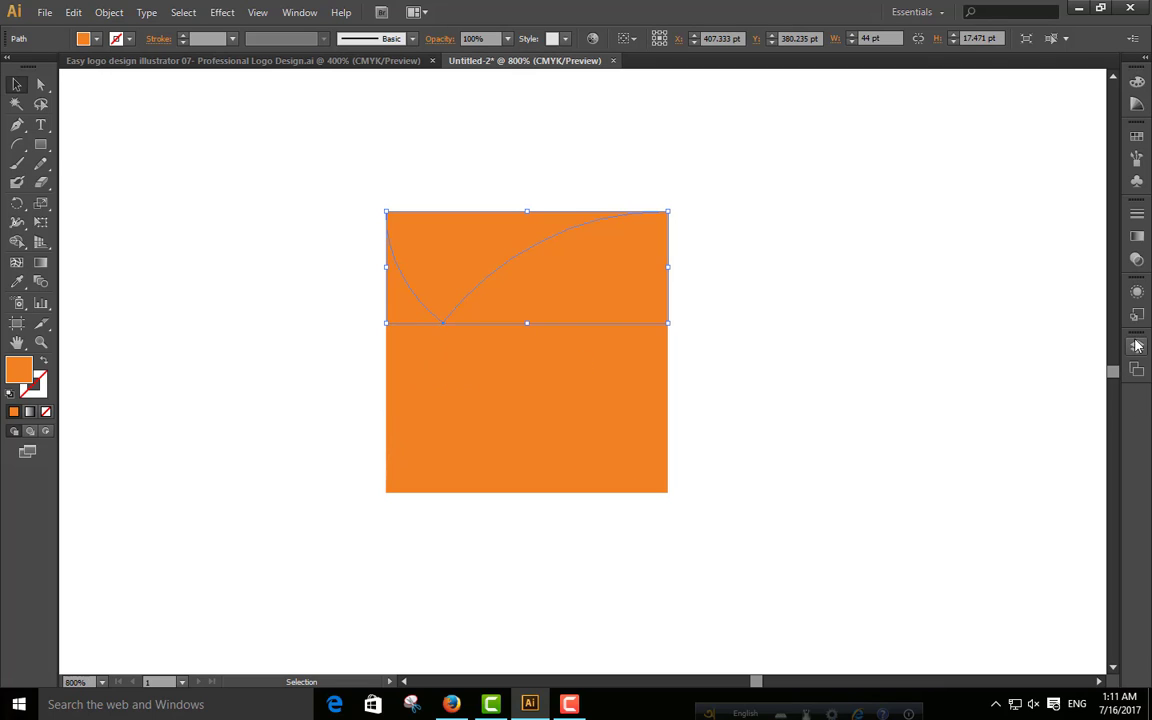
left_click(1137, 236)
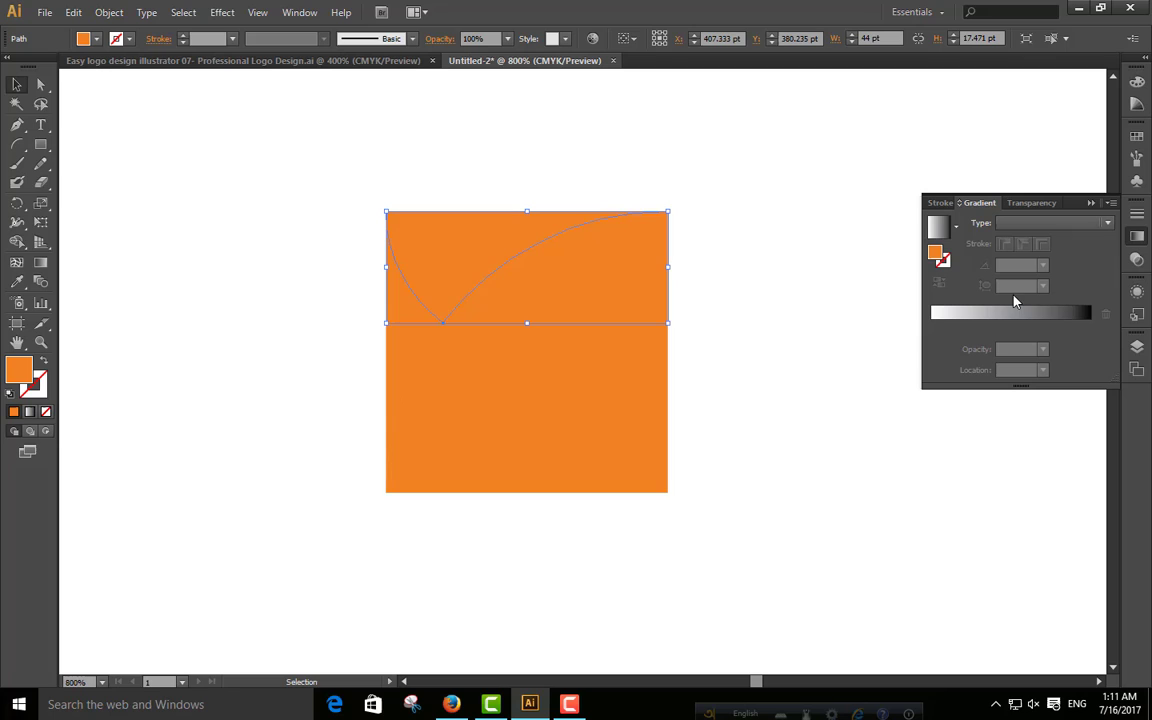
left_click(936, 318)
left_click(931, 327)
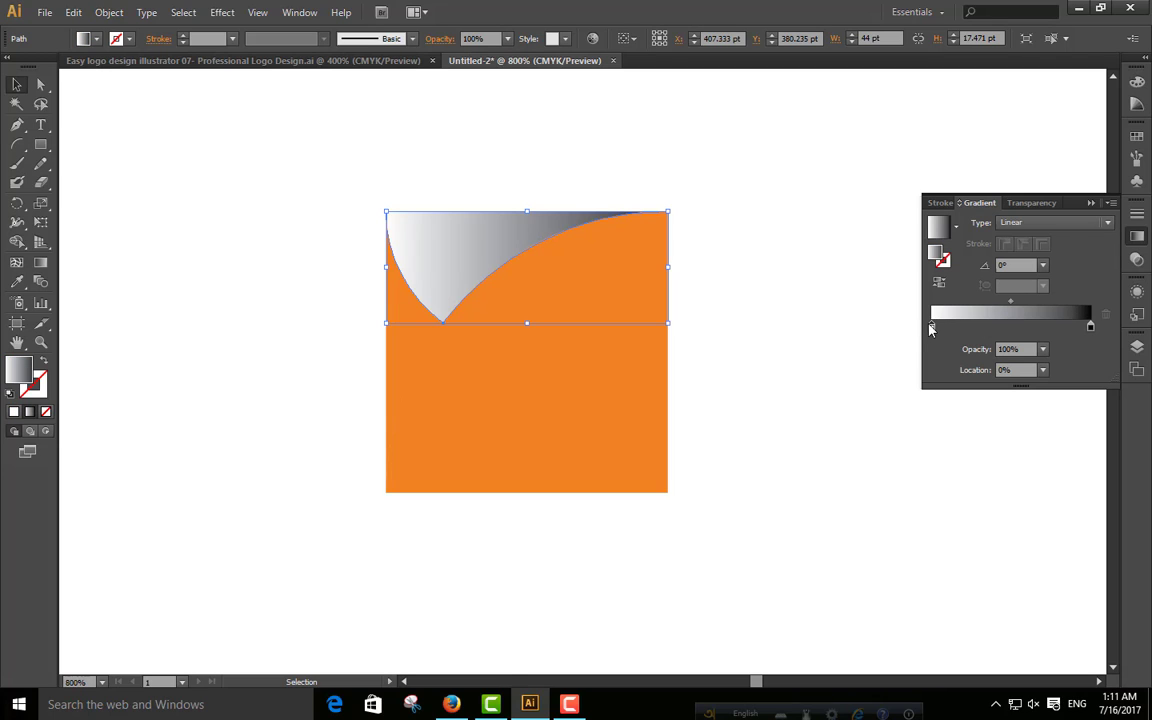
double_click(932, 328)
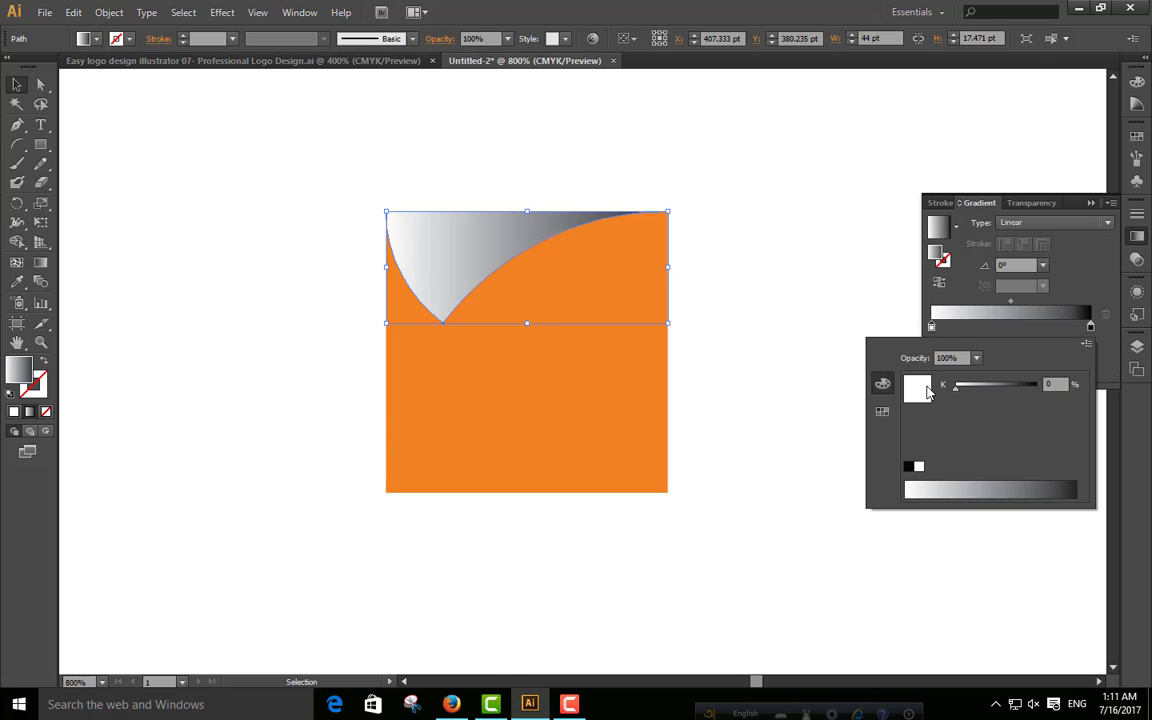
left_click(883, 411)
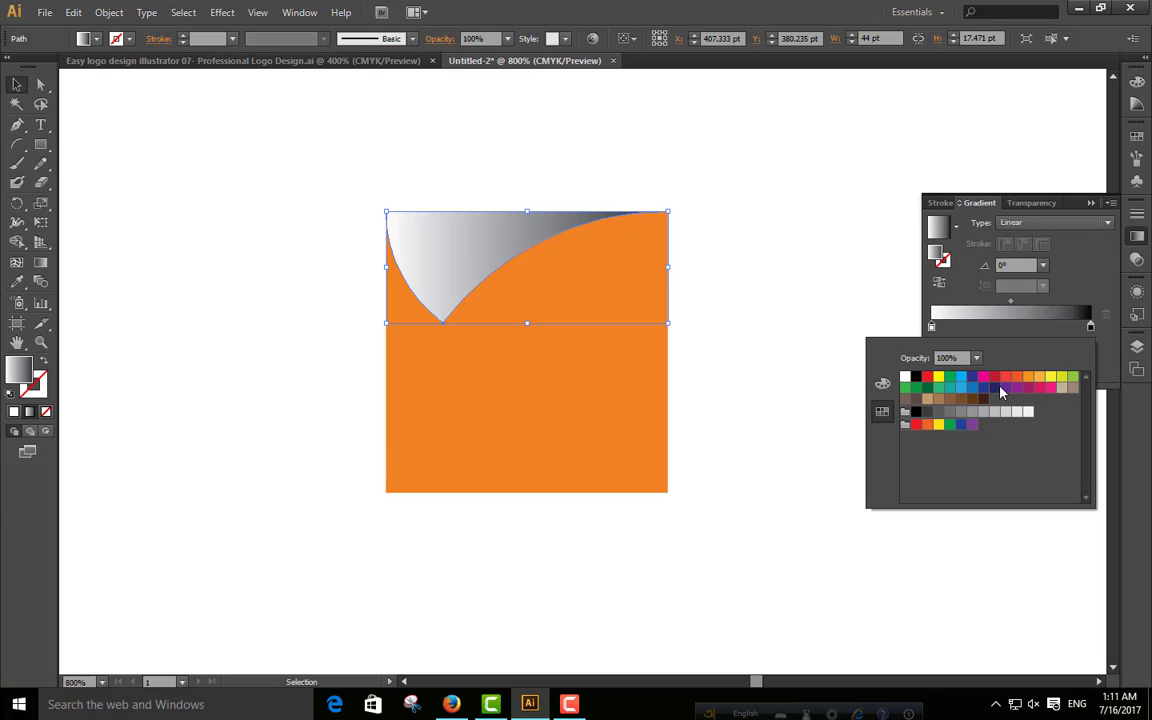
left_click(961, 388)
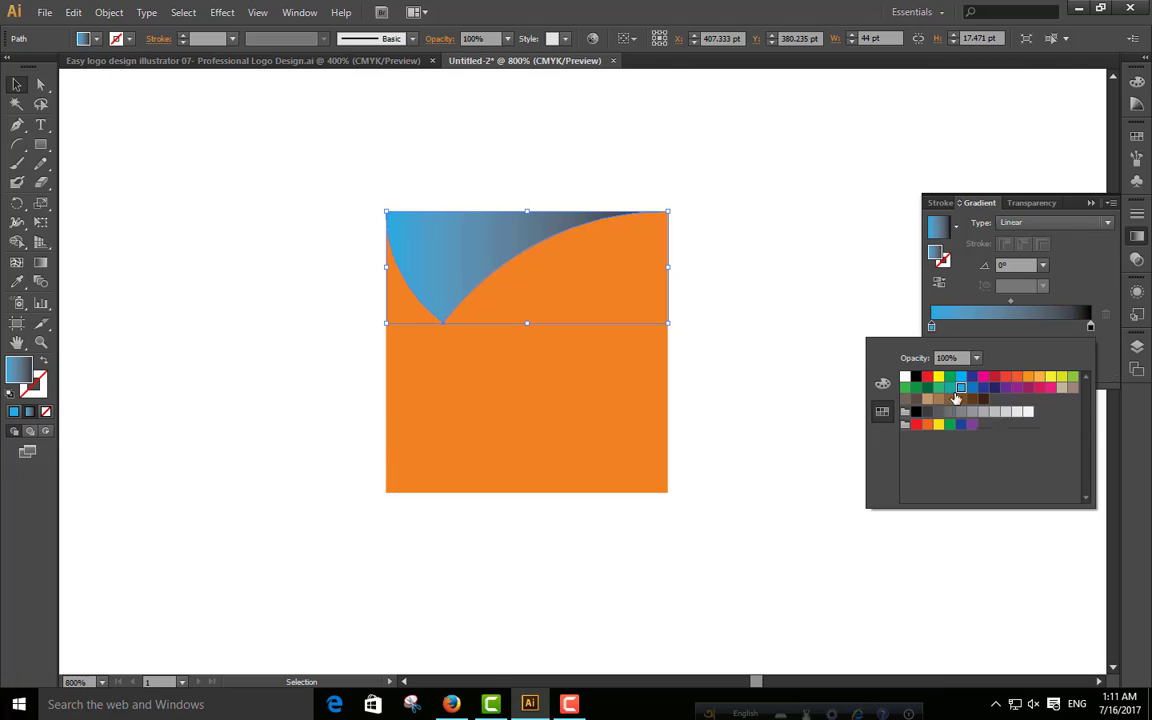
Step: Change the start colour stop of the upper piece's gradient to the medium blue swatch
left_click(927, 425)
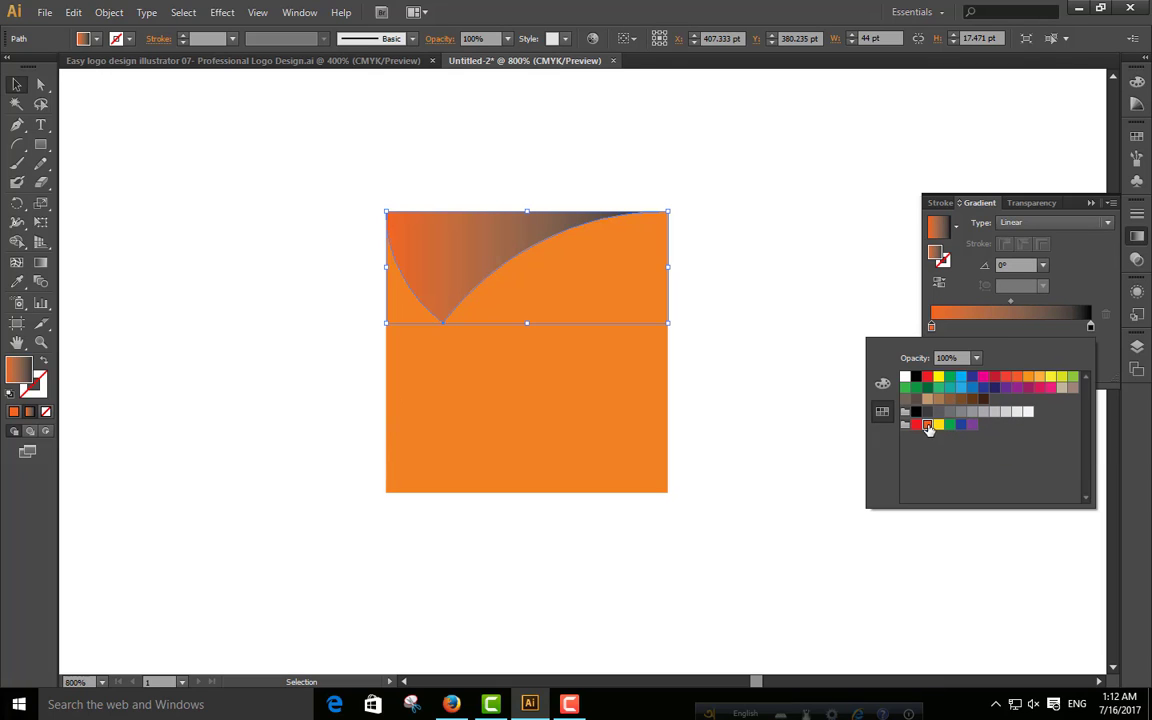
left_click(973, 388)
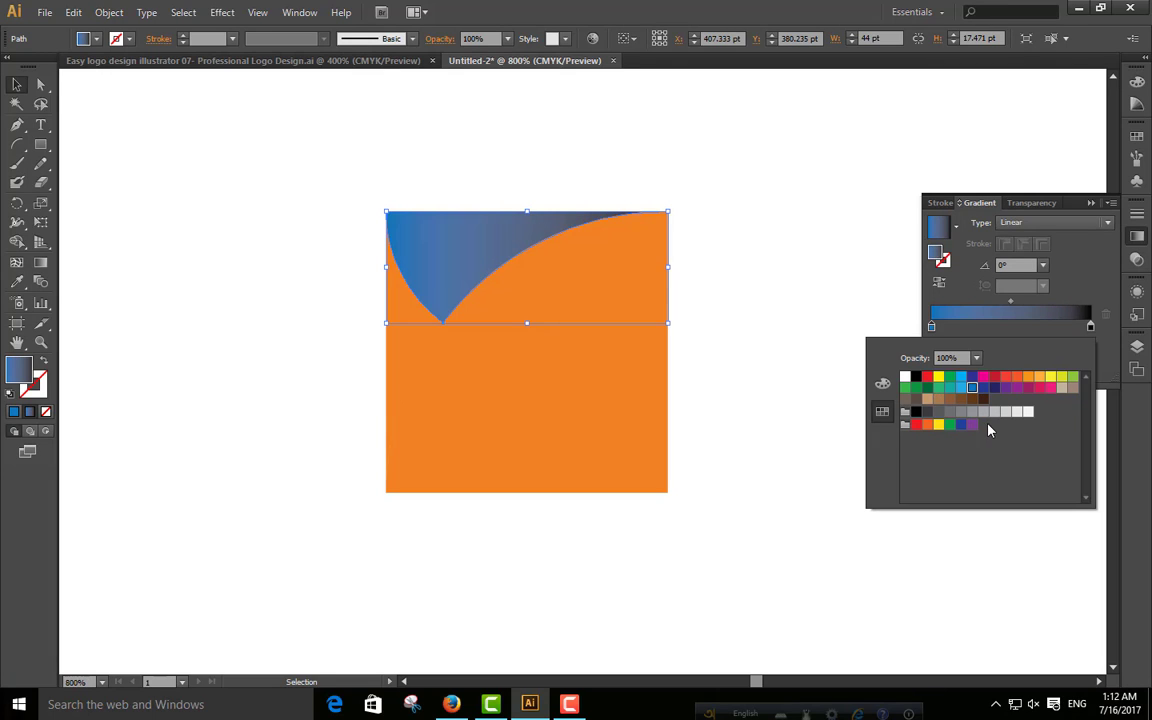
left_click(957, 229)
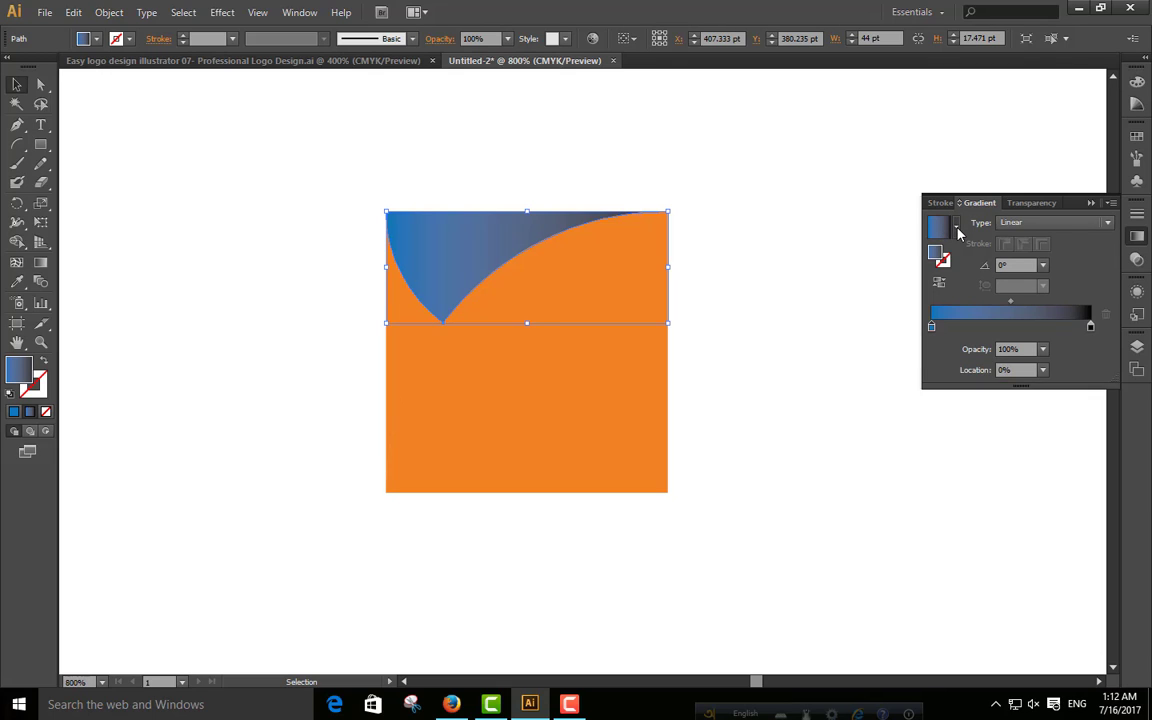
left_click(957, 230)
left_click(957, 230)
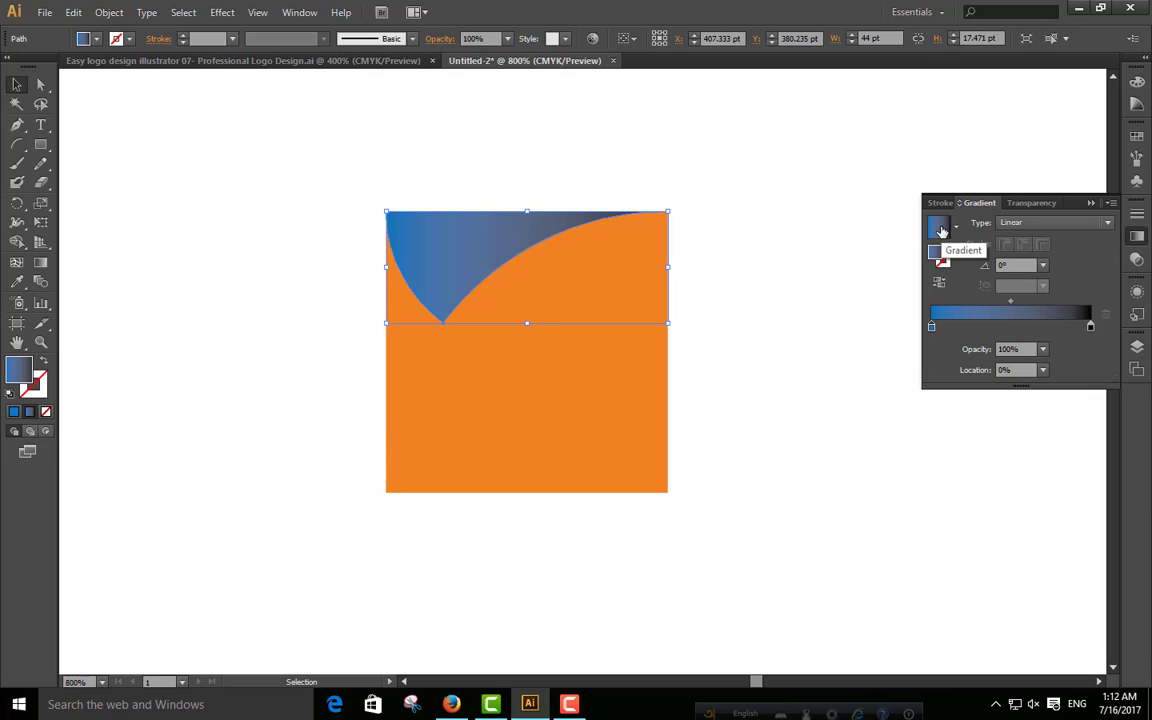
double_click(937, 253)
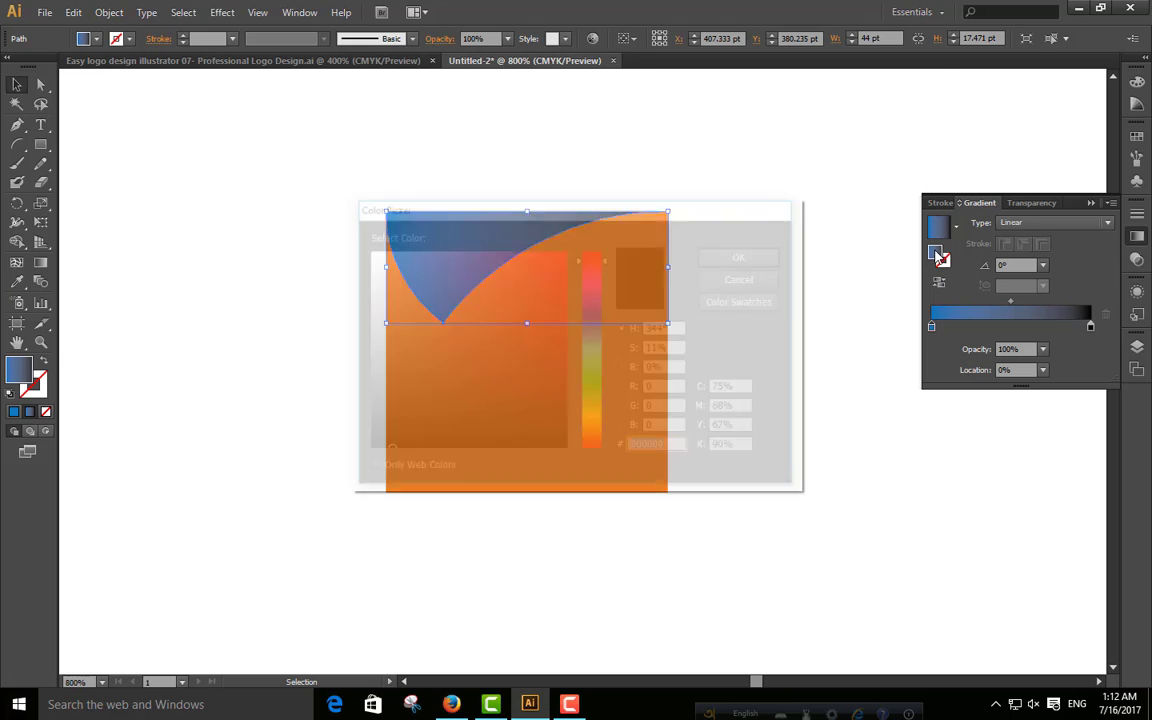
left_click(745, 279)
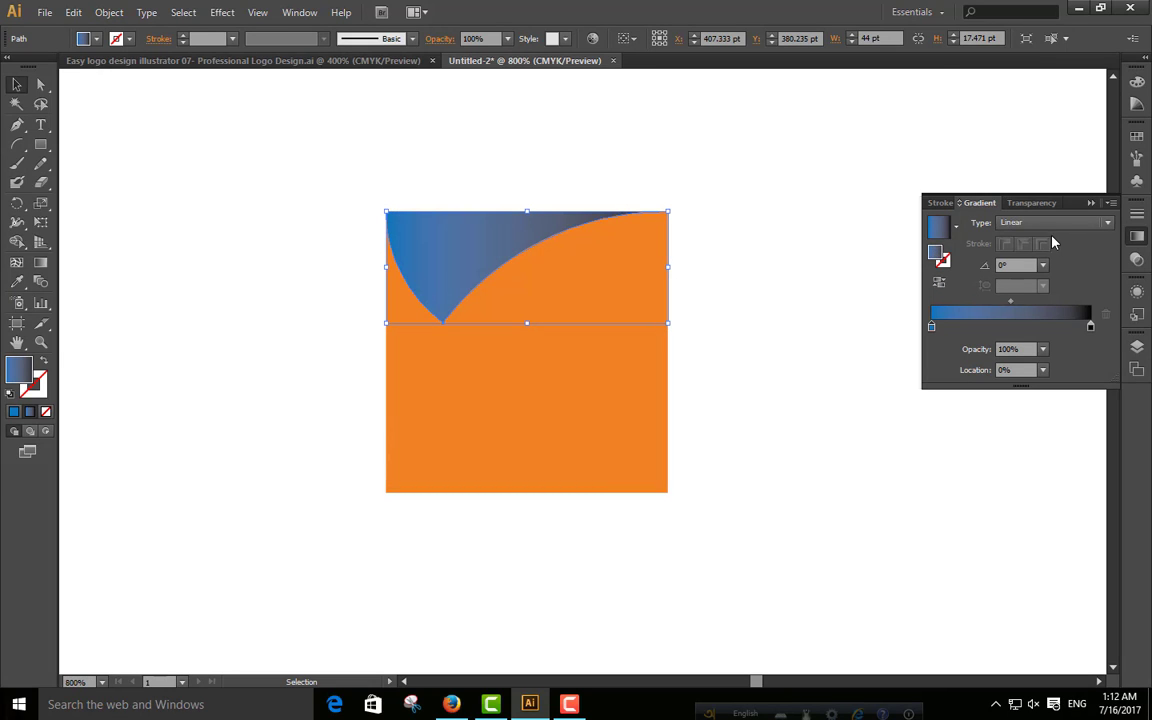
left_click(940, 284)
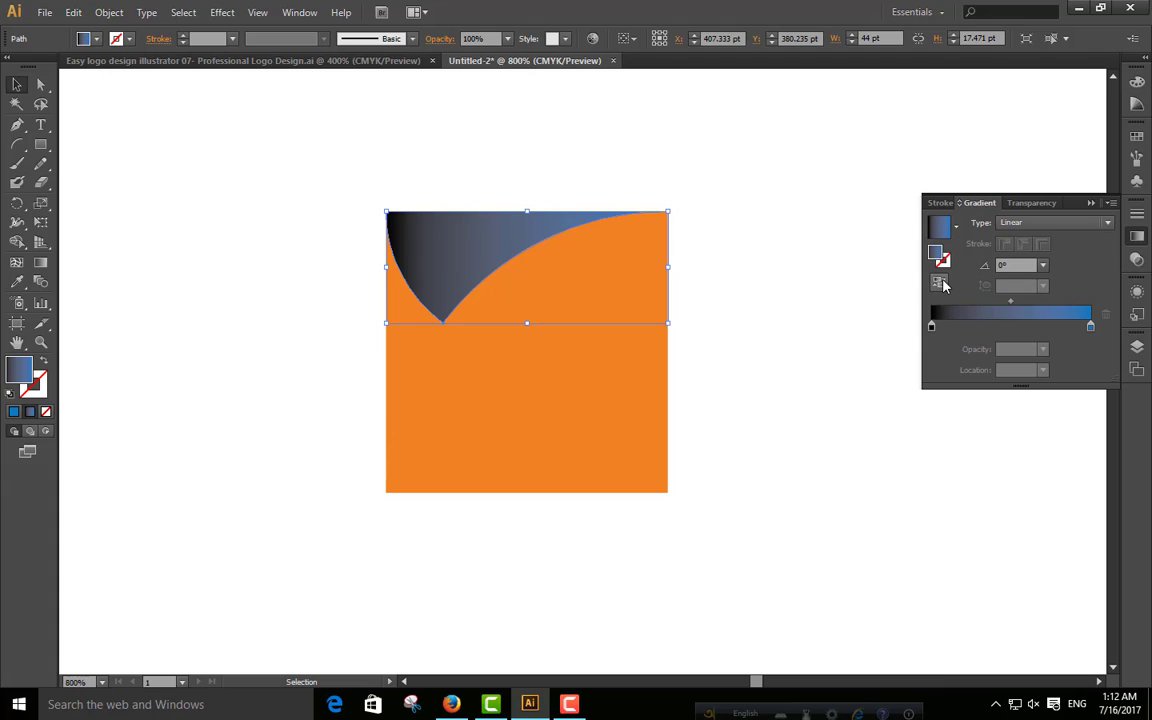
left_click(940, 283)
left_click(940, 283)
left_click(940, 283)
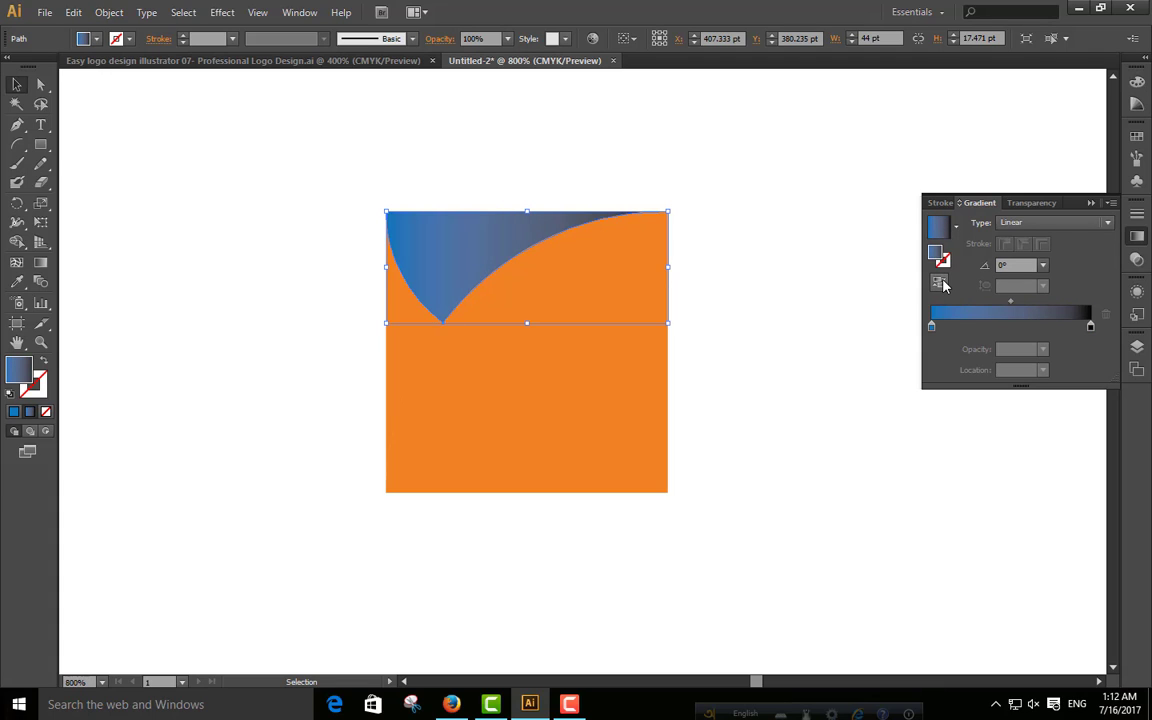
left_click(956, 226)
left_click(956, 228)
left_click(1038, 224)
left_click(1032, 245)
Step: Set the end colour stop of the upper piece's gradient to the CMYK Cyan swatch
double_click(1091, 327)
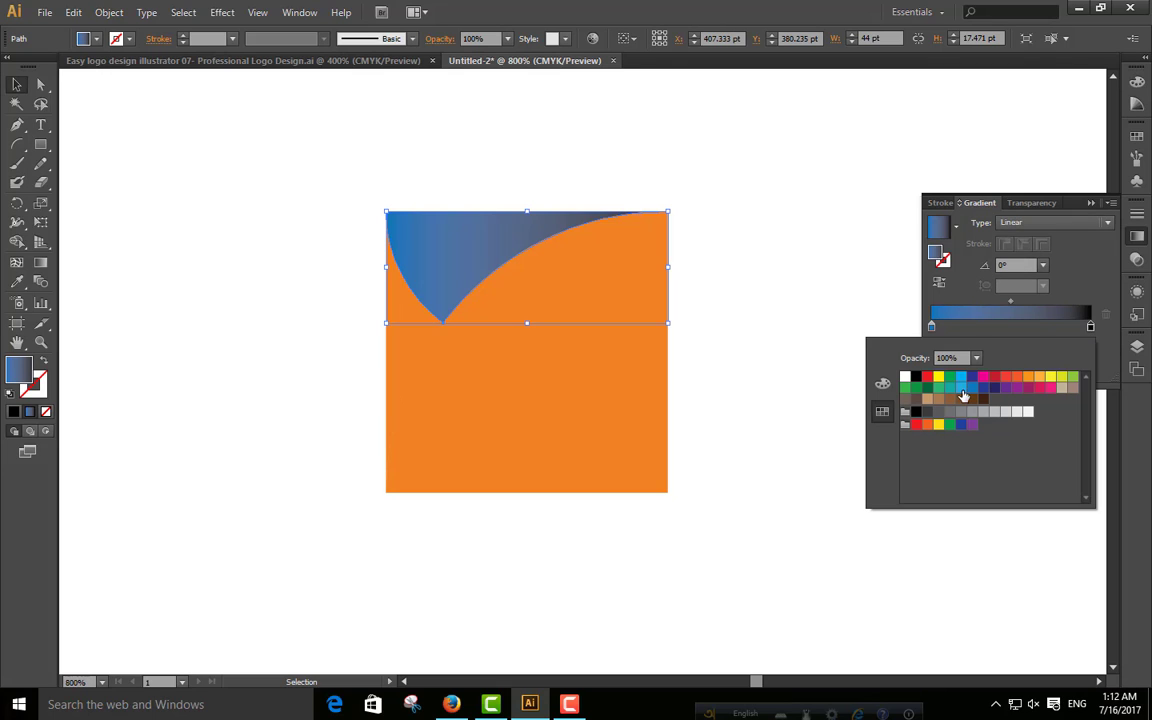
left_click(972, 393)
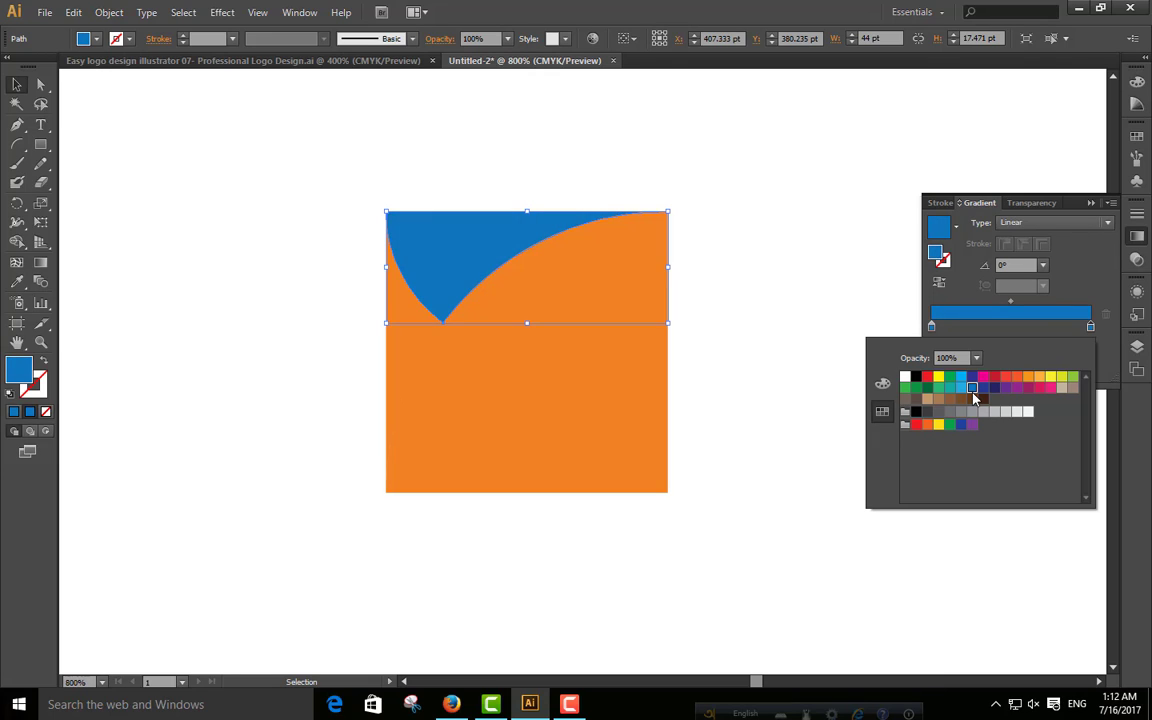
left_click(960, 388)
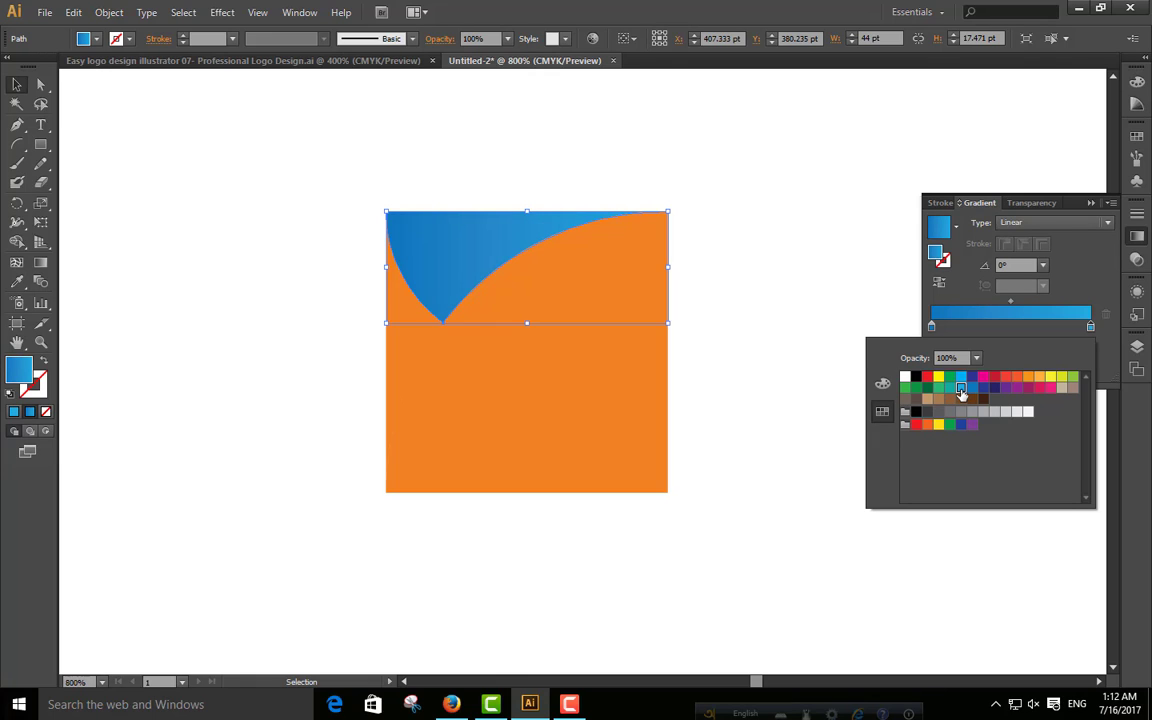
left_click(961, 379)
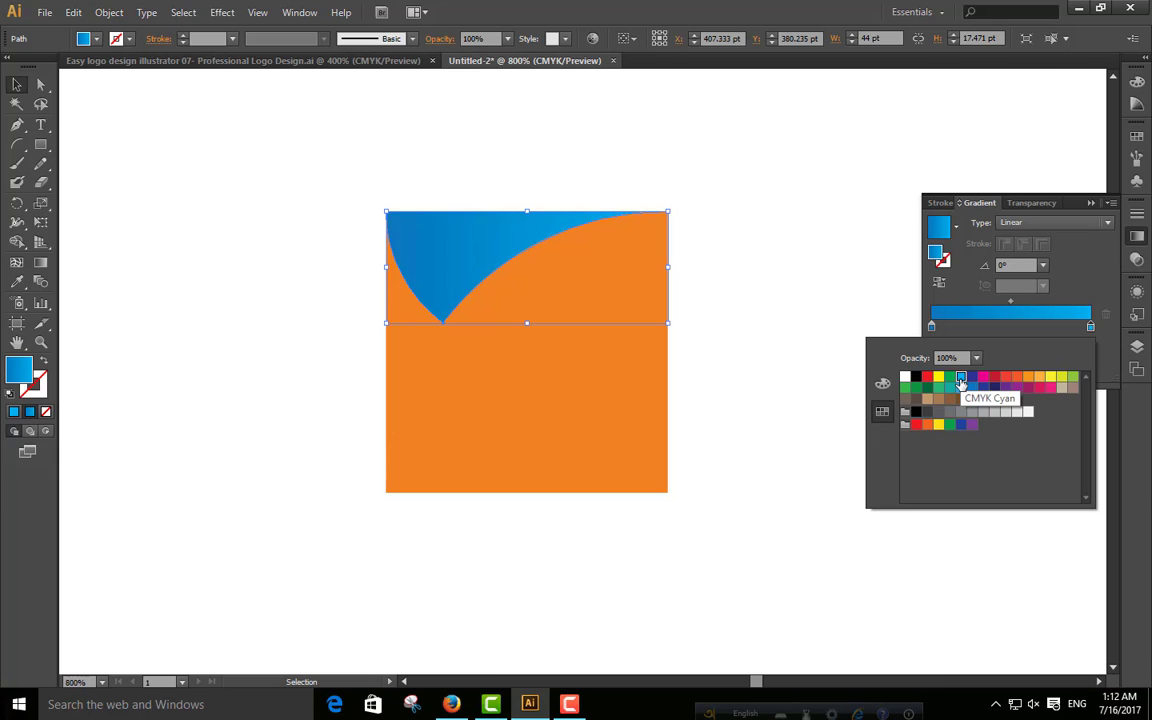
left_click(968, 387)
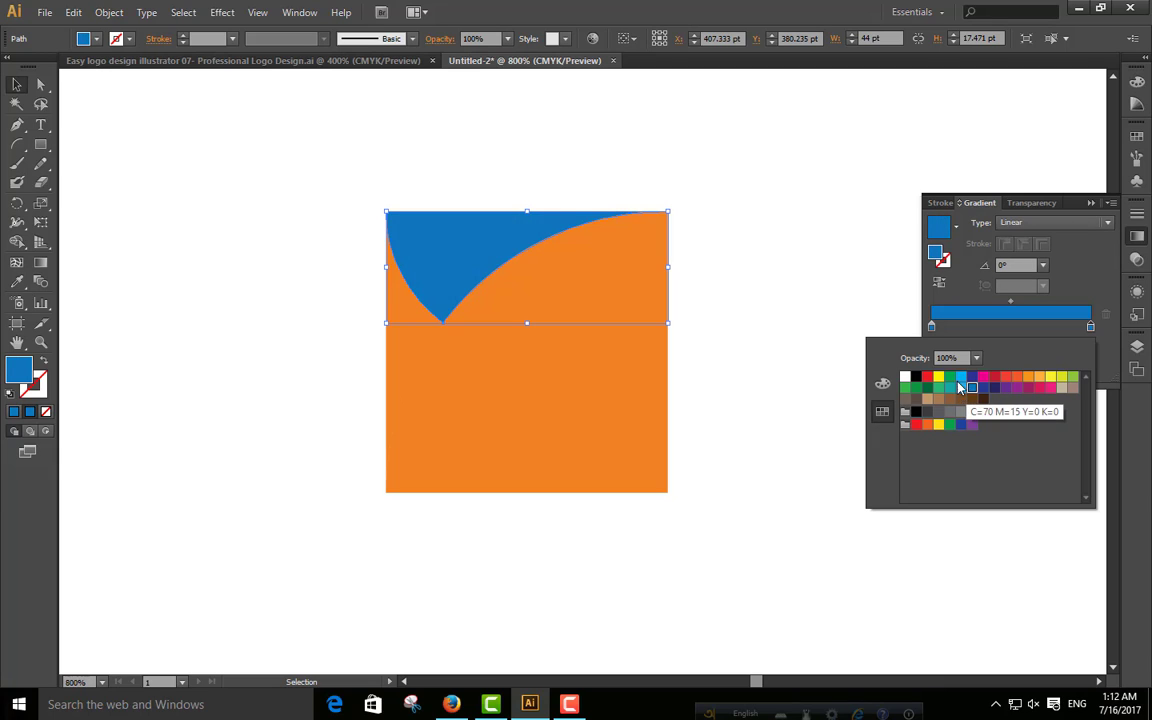
left_click(961, 380)
left_click(836, 392)
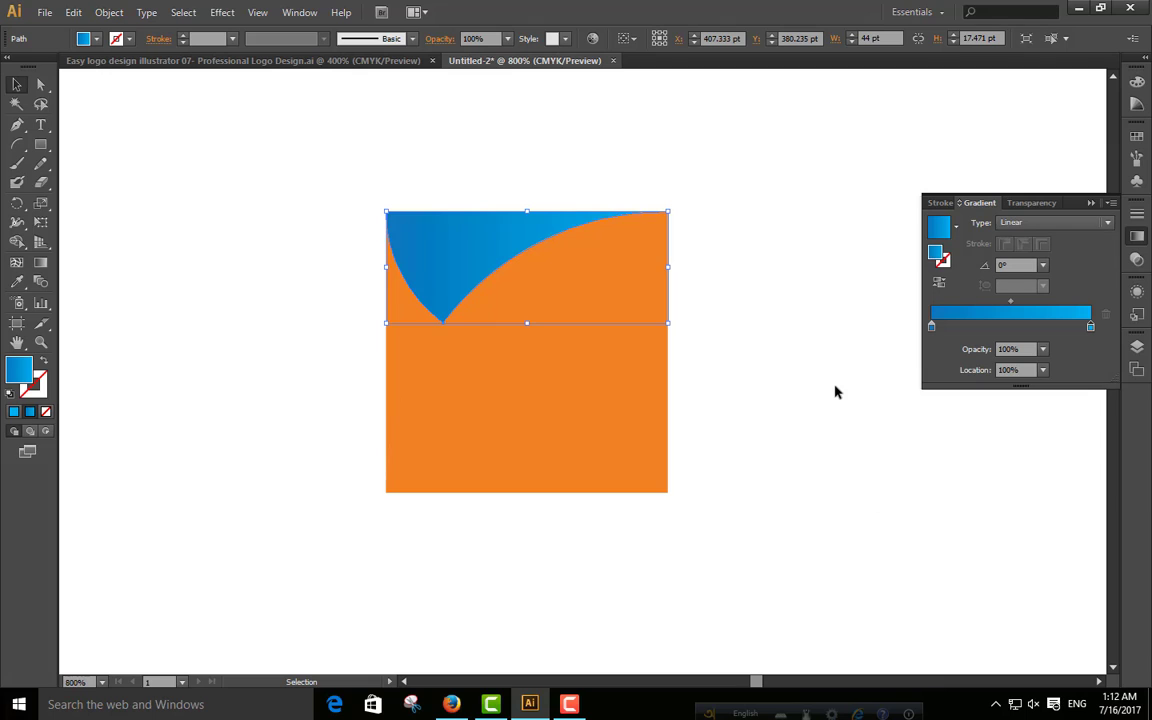
Step: Fill the square's narrow left piece and its large lower-right piece with the same blue-to-cyan linear gradient
left_click(406, 352)
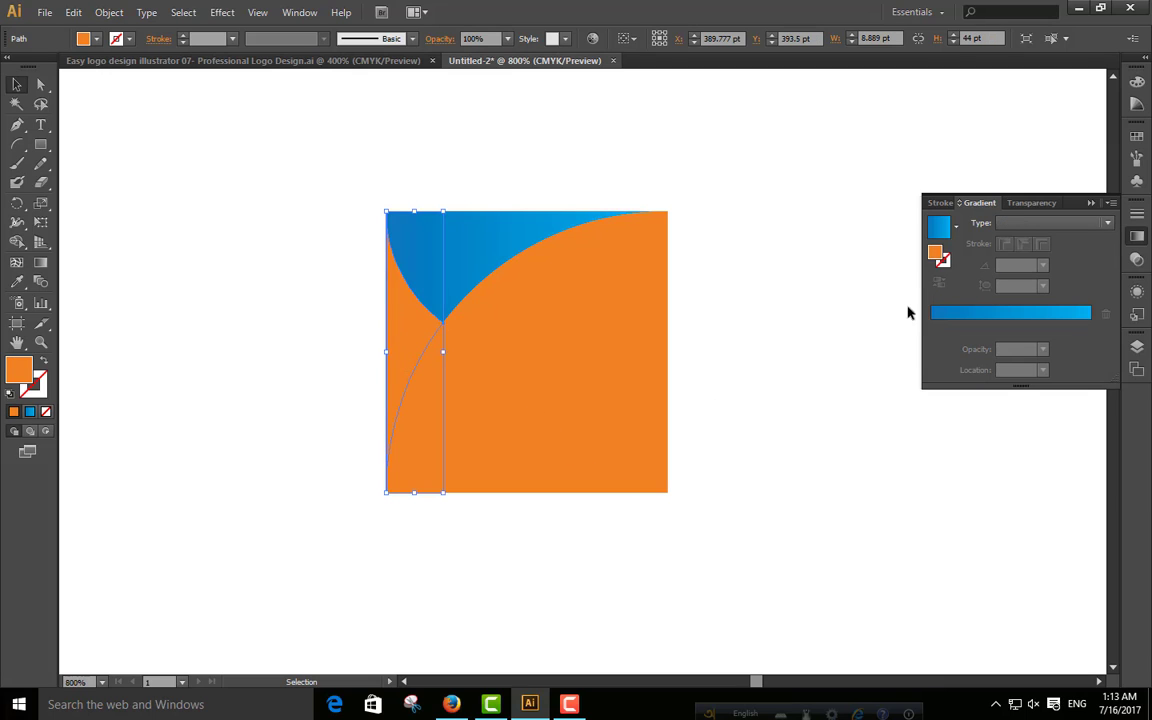
left_click(966, 313)
left_click(746, 391)
left_click(498, 437)
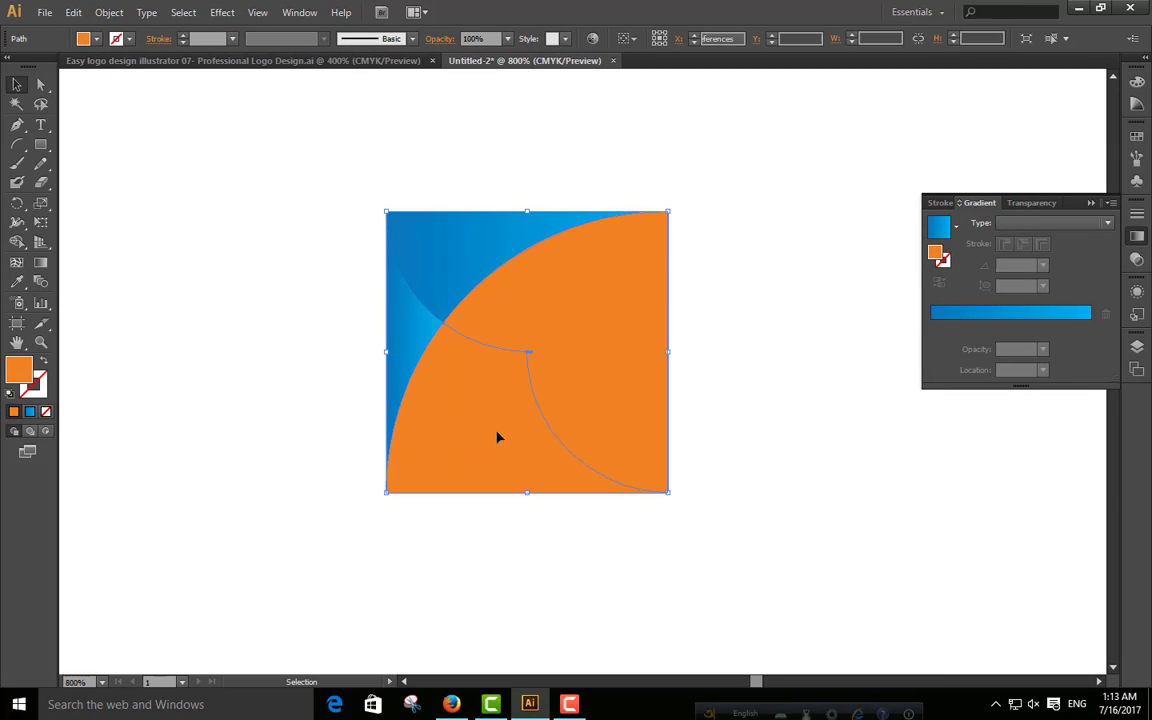
left_click(985, 315)
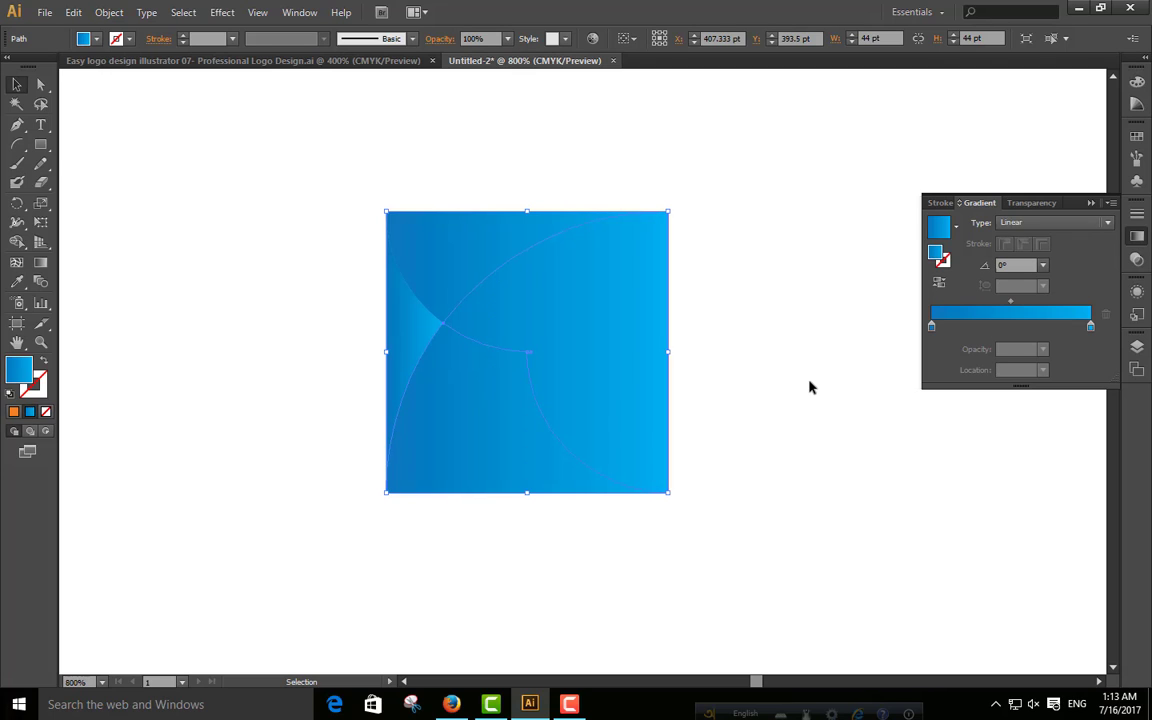
left_click(758, 445)
Step: Redirect the large piece's gradient diagonally down to its lower-right corner, at about -43.5°, with the Gradient tool and deselect it
left_click(593, 355)
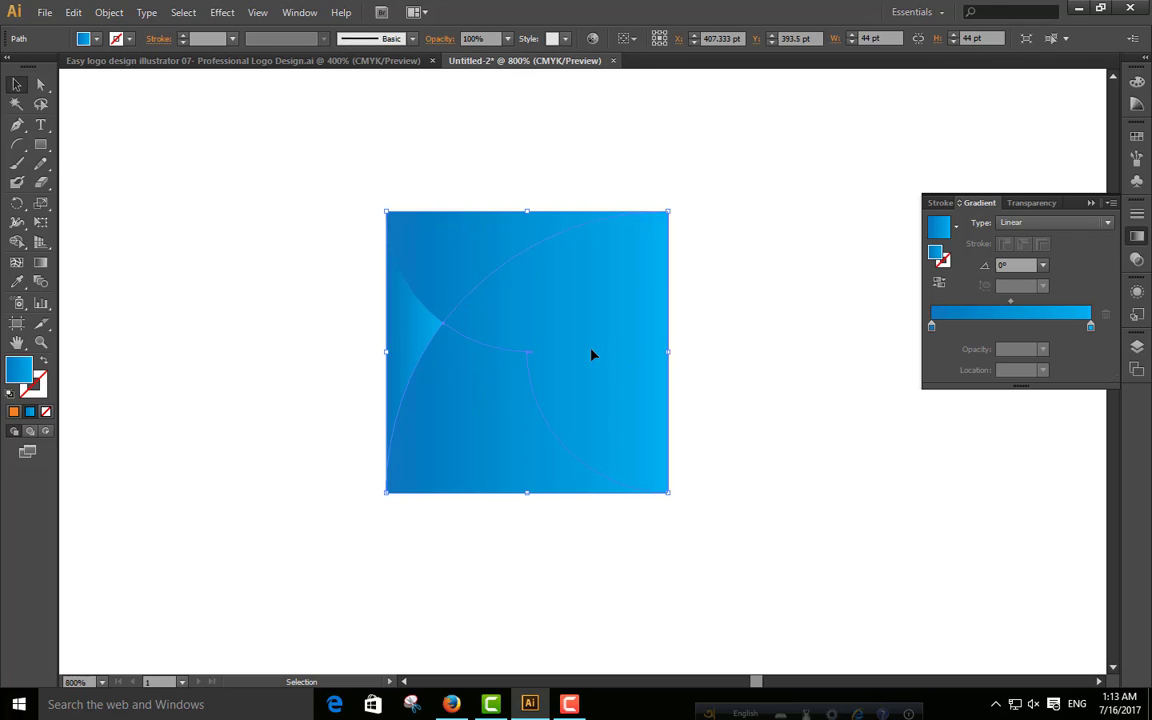
left_click(40, 262)
left_click_drag(476, 296, 606, 439)
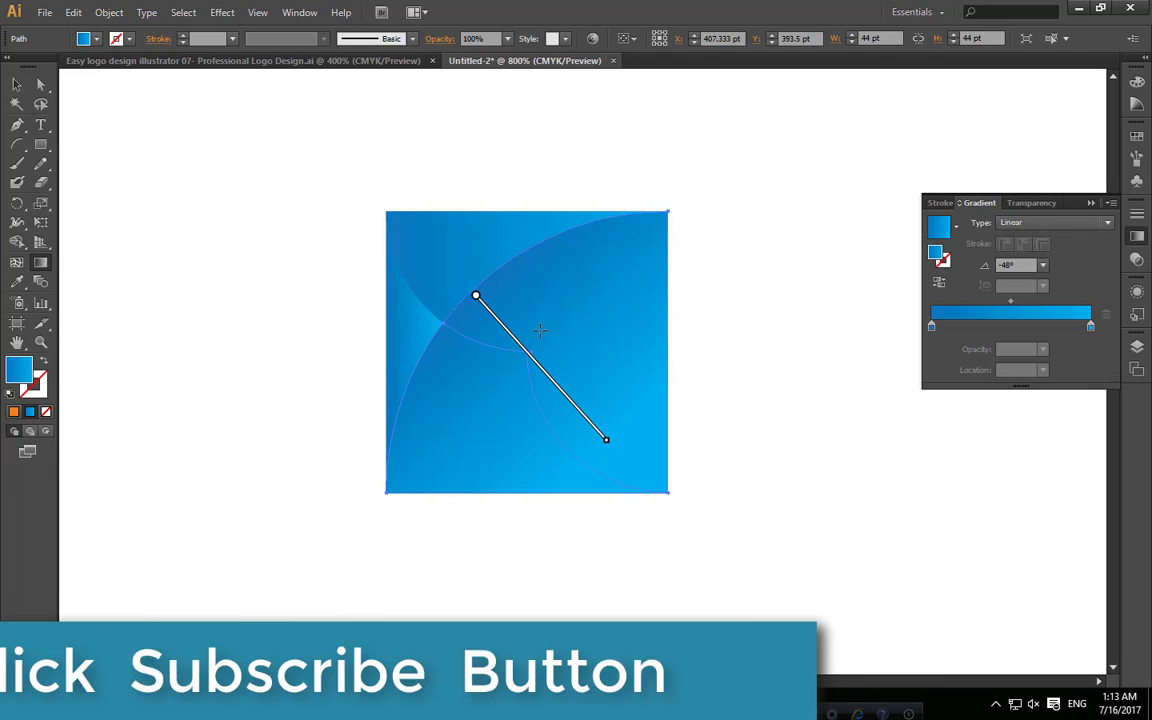
left_click_drag(480, 307, 595, 417)
mouse_move(501, 287)
left_mouse_down()
mouse_move(619, 411)
mouse_move(493, 276)
mouse_move(659, 453)
left_mouse_up()
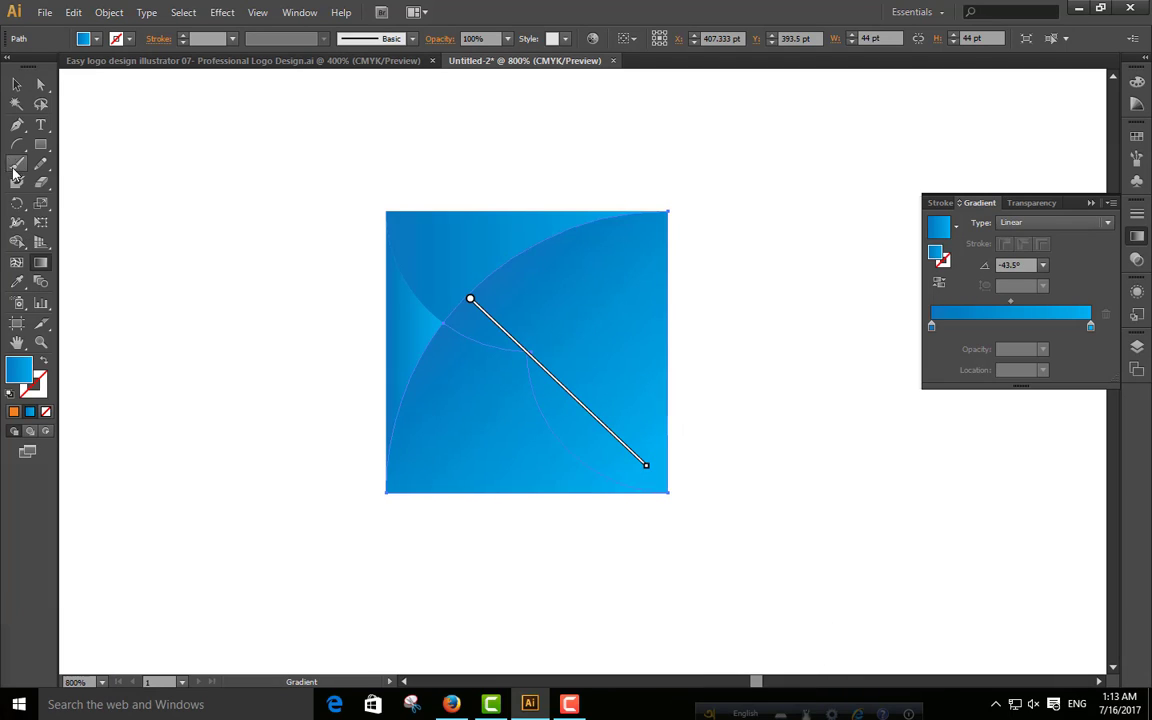
left_click(16, 84)
left_click(211, 195)
Step: Redirect the upper piece's gradient with the Gradient tool to about -47°, darkest at the upper-left corner, and deselect it
left_click(446, 305)
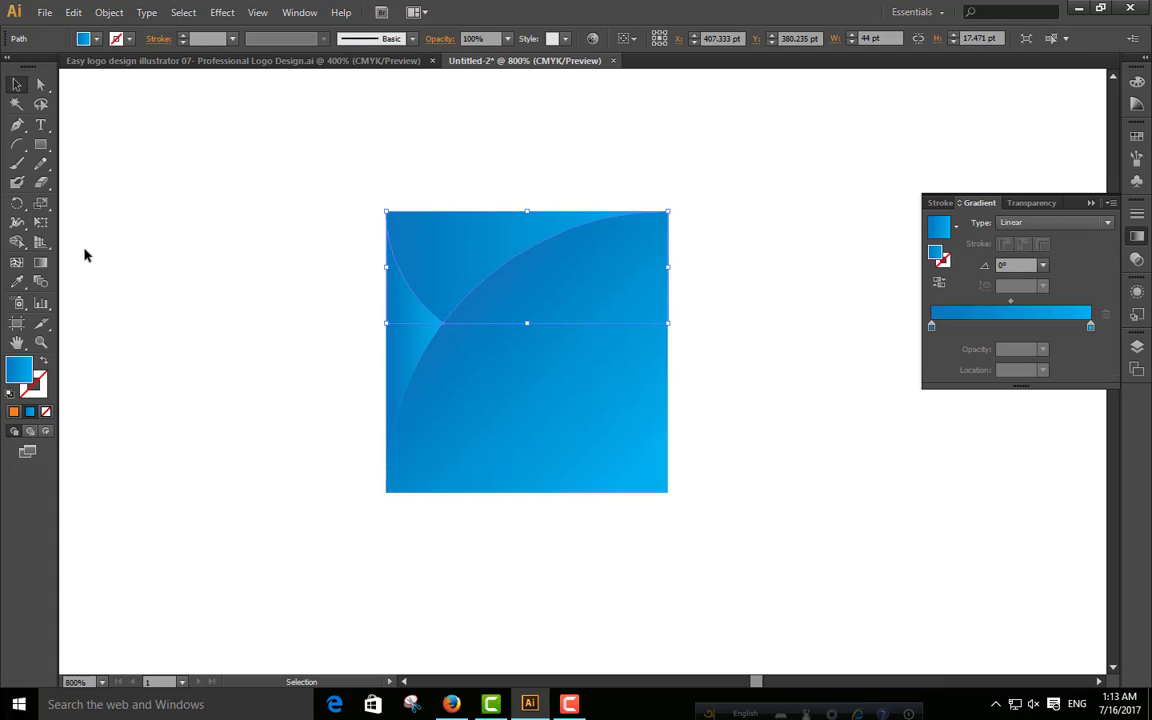
left_click(40, 262)
mouse_move(465, 217)
left_mouse_down()
mouse_move(399, 311)
mouse_move(427, 332)
left_mouse_up()
left_click_drag(500, 228, 429, 273)
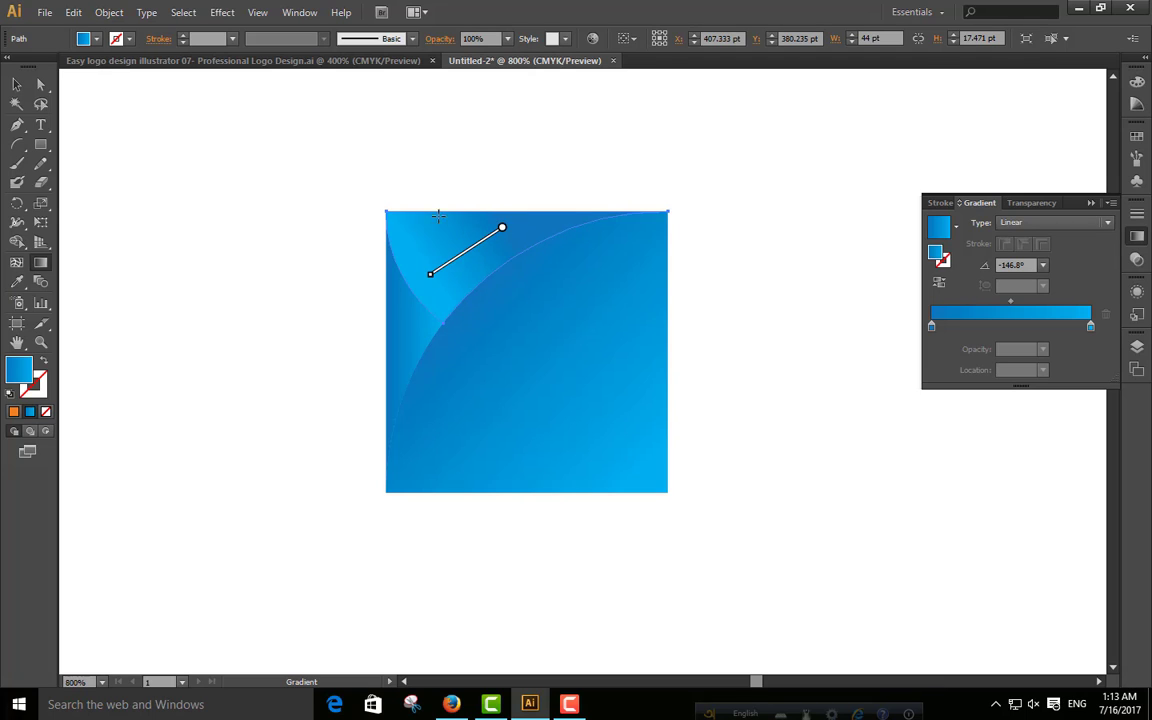
mouse_move(437, 216)
left_mouse_down()
mouse_move(476, 288)
mouse_move(481, 268)
left_mouse_up()
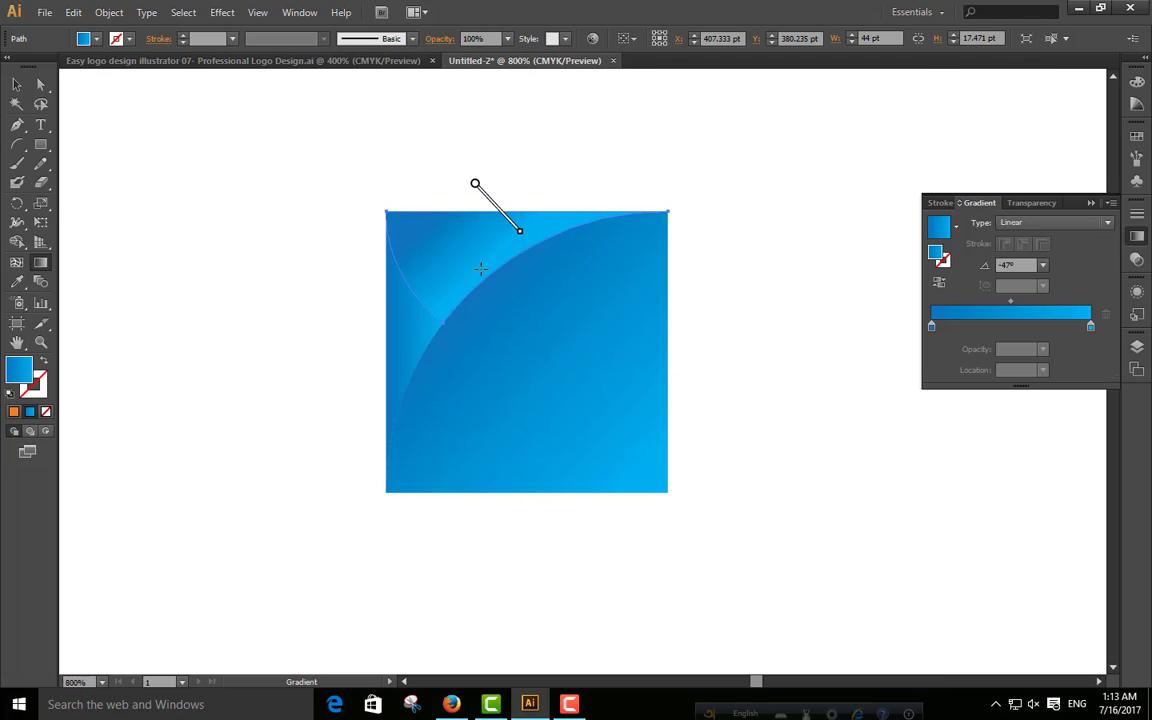
left_click(16, 84)
left_click(296, 216)
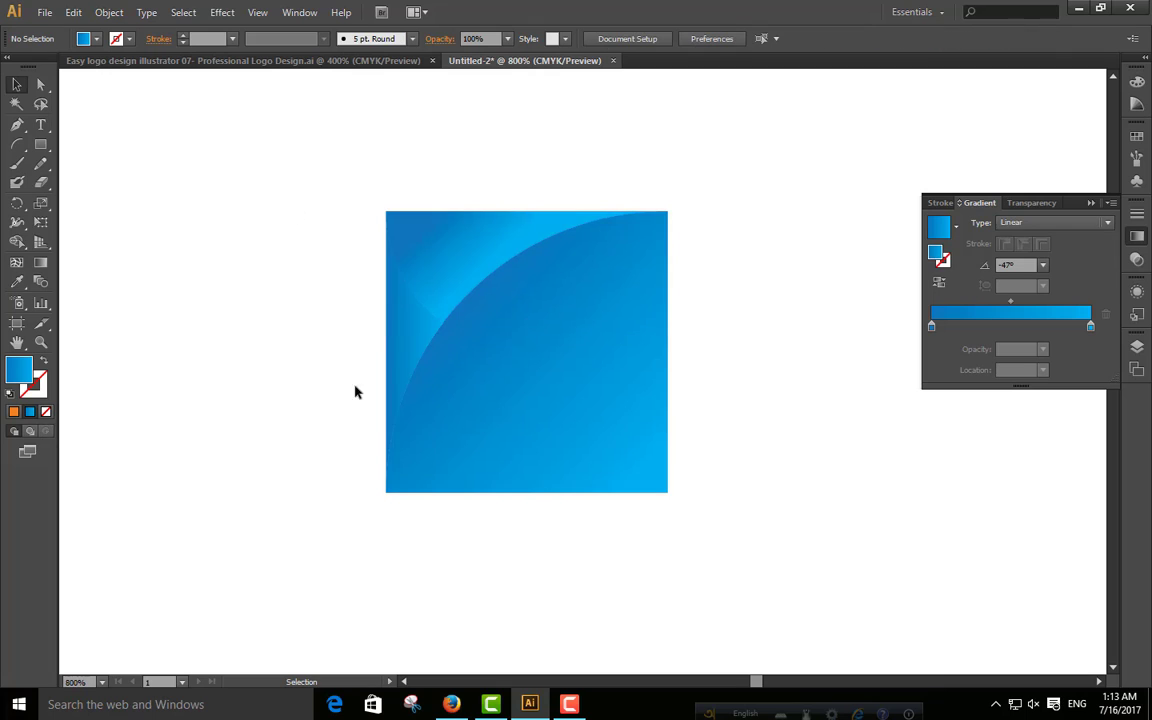
Step: Redirect the narrow left piece's gradient downwards at about -108.2° with the Gradient tool and deselect it
left_click(416, 342)
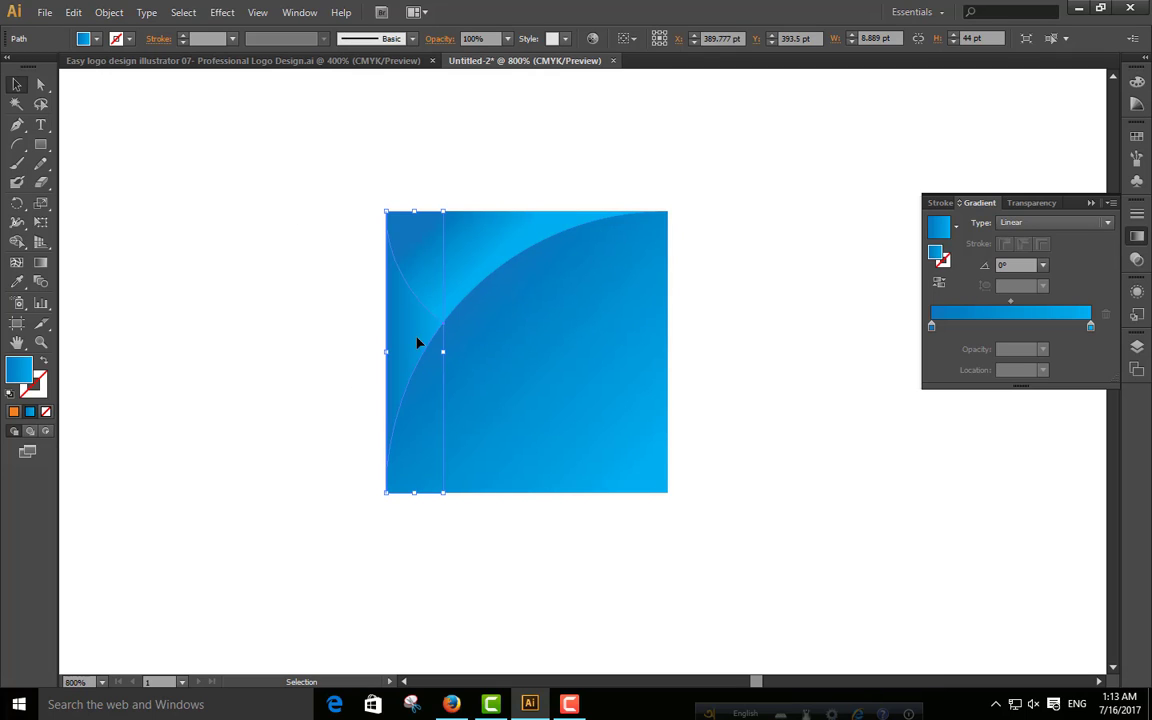
left_click(41, 264)
left_click_drag(348, 368, 494, 306)
mouse_move(347, 334)
left_mouse_down()
mouse_move(453, 314)
mouse_move(437, 337)
mouse_move(458, 319)
mouse_move(389, 375)
left_mouse_up()
left_click_drag(418, 295, 385, 396)
left_click(17, 84)
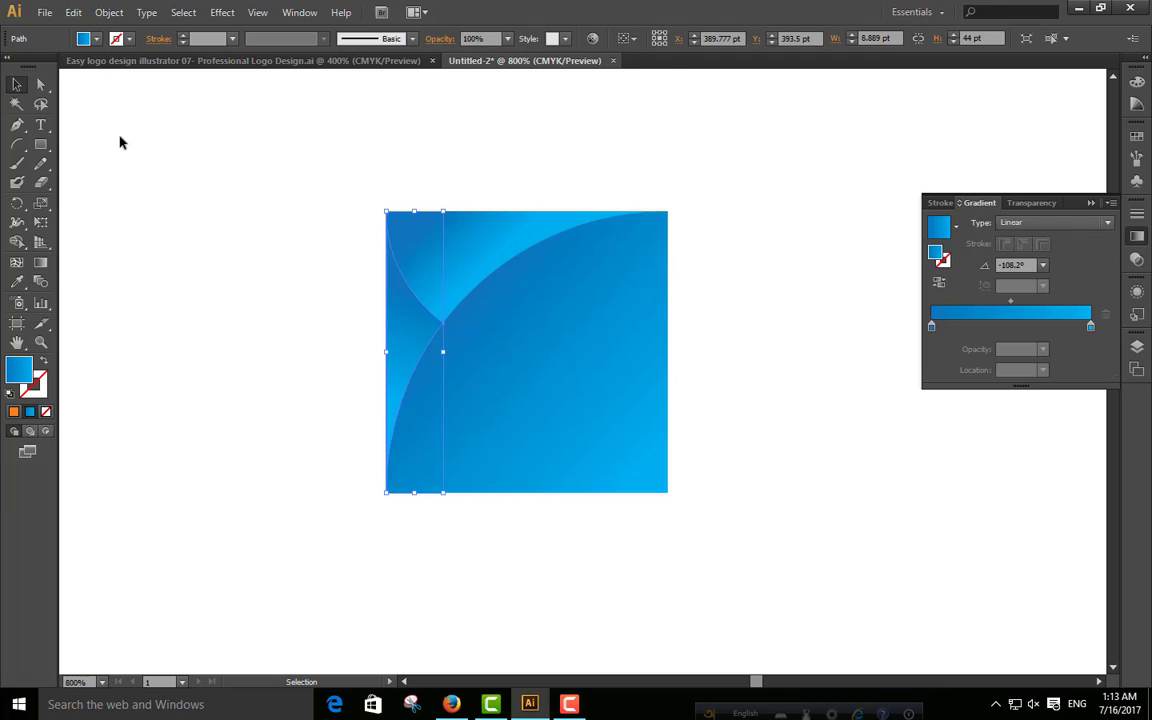
left_click(124, 315)
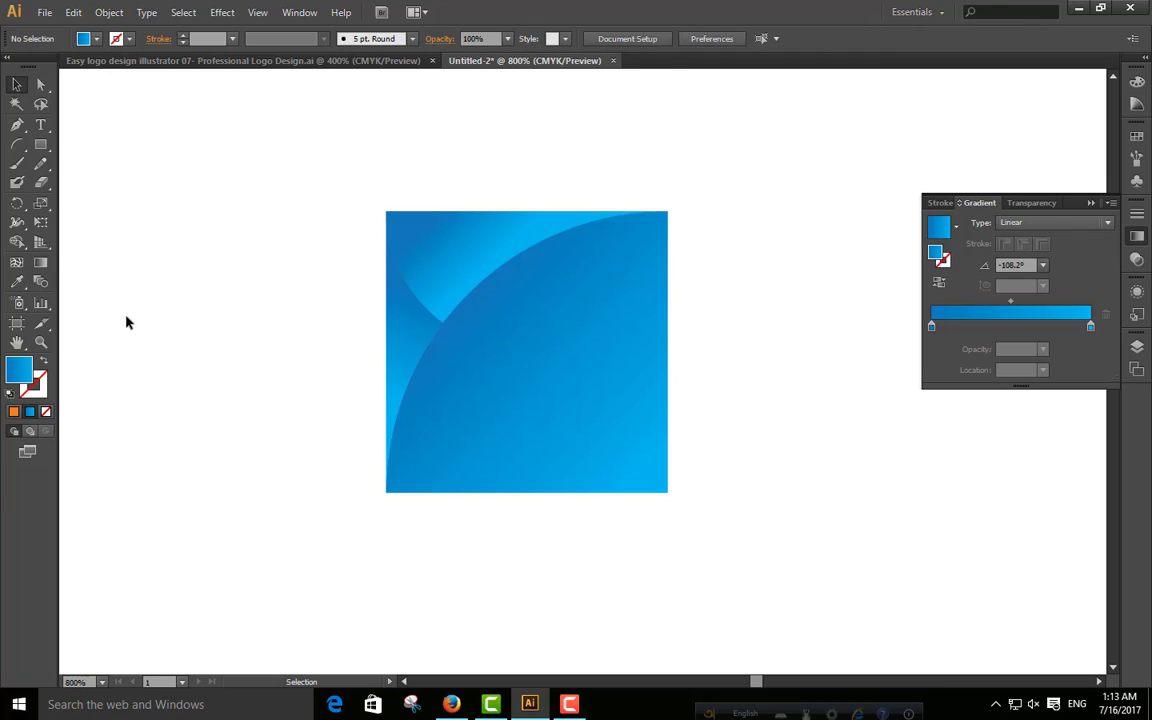
left_click(566, 434)
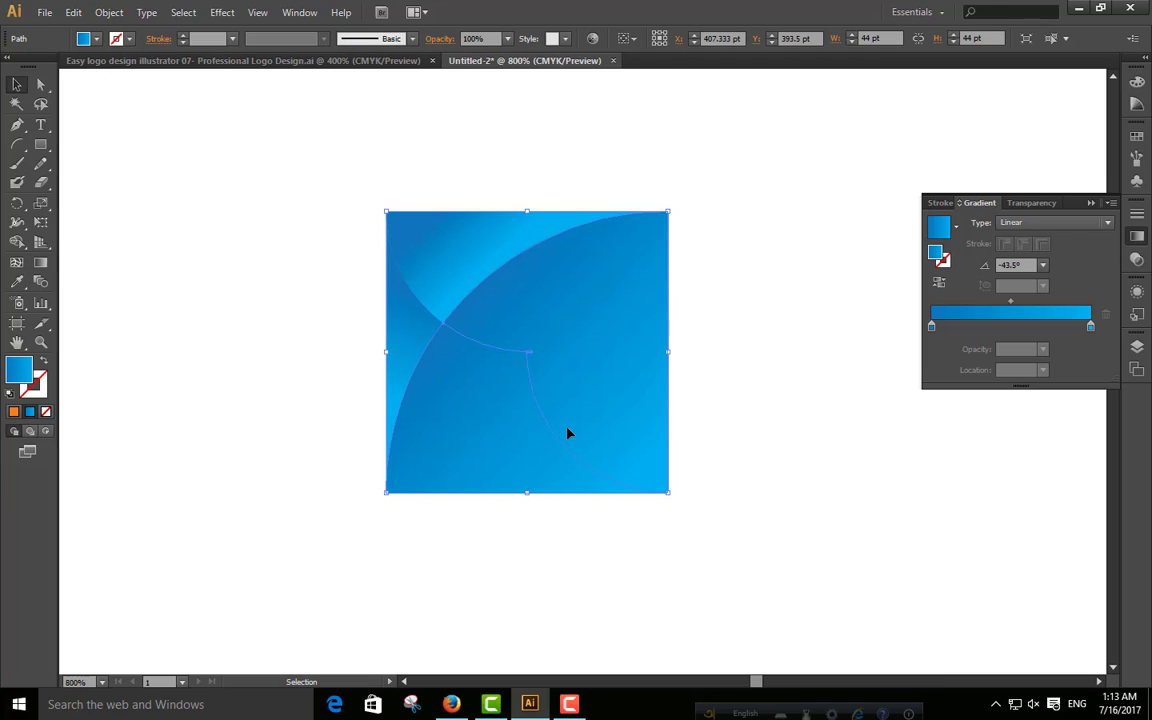
key("Delete")
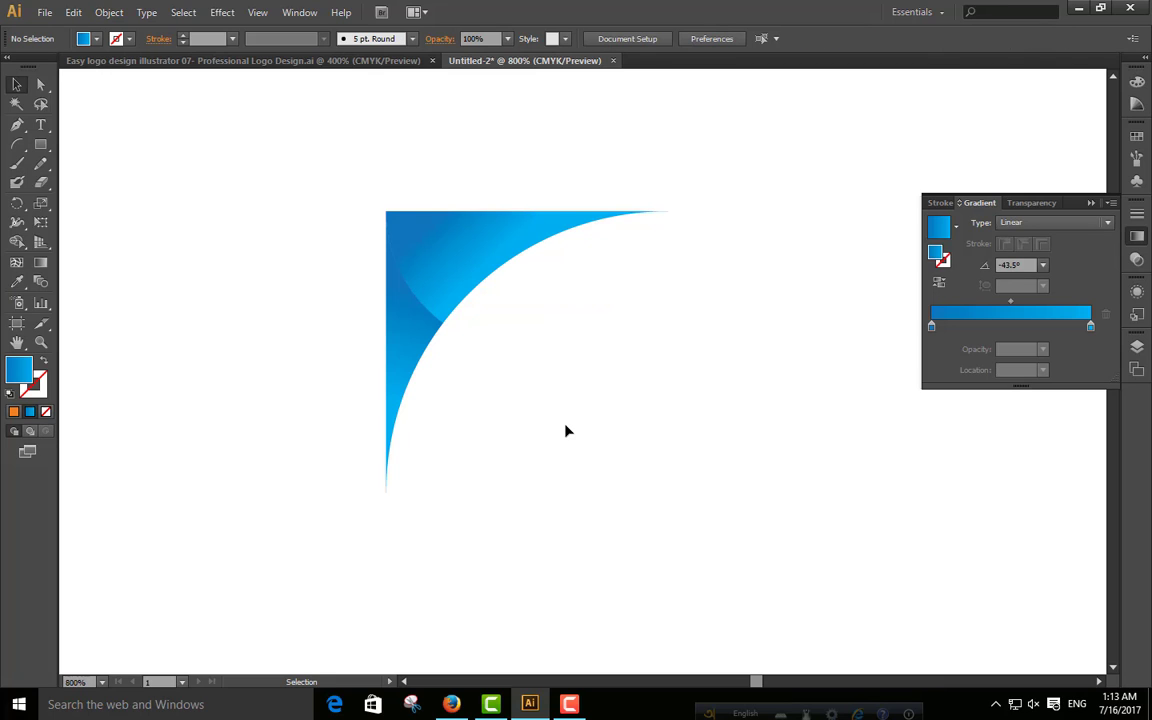
key("ctrl+z")
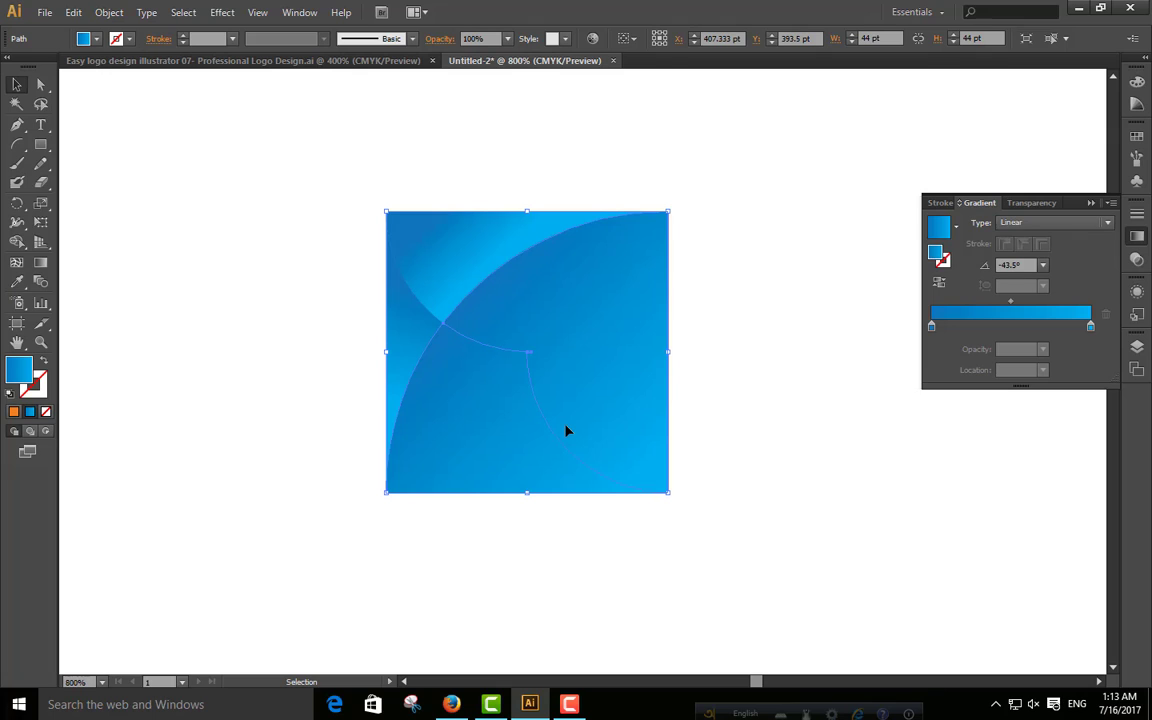
left_click(661, 512)
left_click(648, 455)
left_click(545, 528)
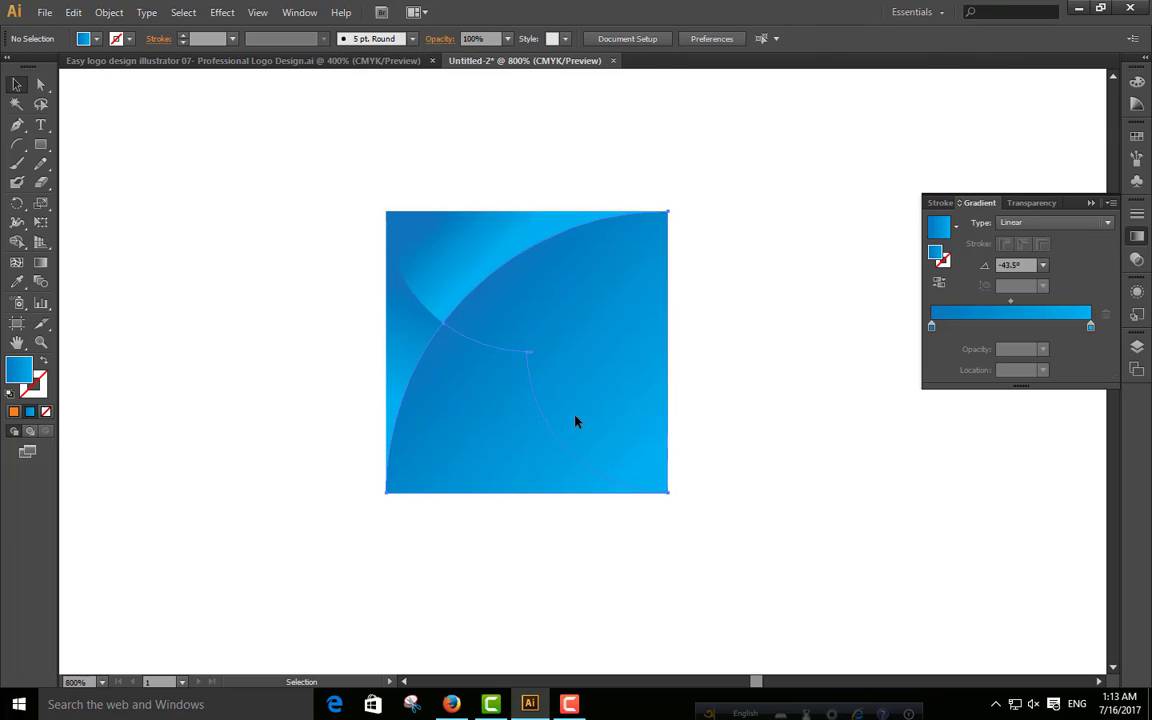
mouse_move(558, 350)
left_mouse_down()
mouse_move(607, 393)
mouse_move(552, 340)
left_mouse_up()
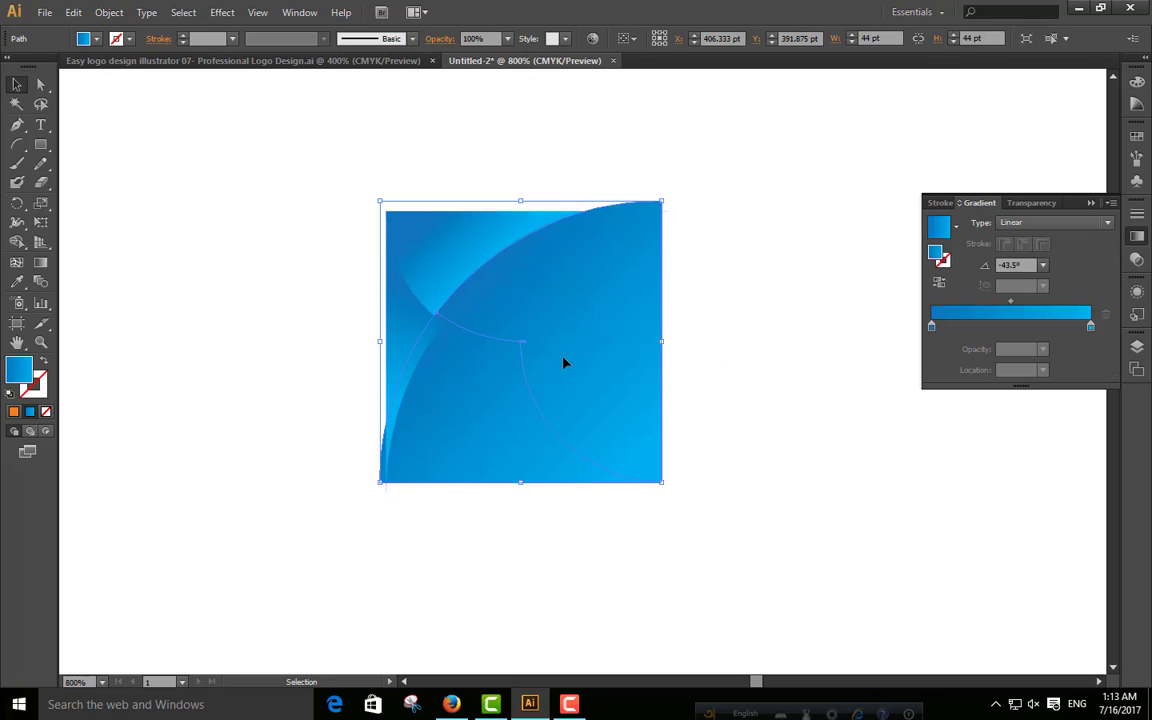
key("a")
key("ctrl+z")
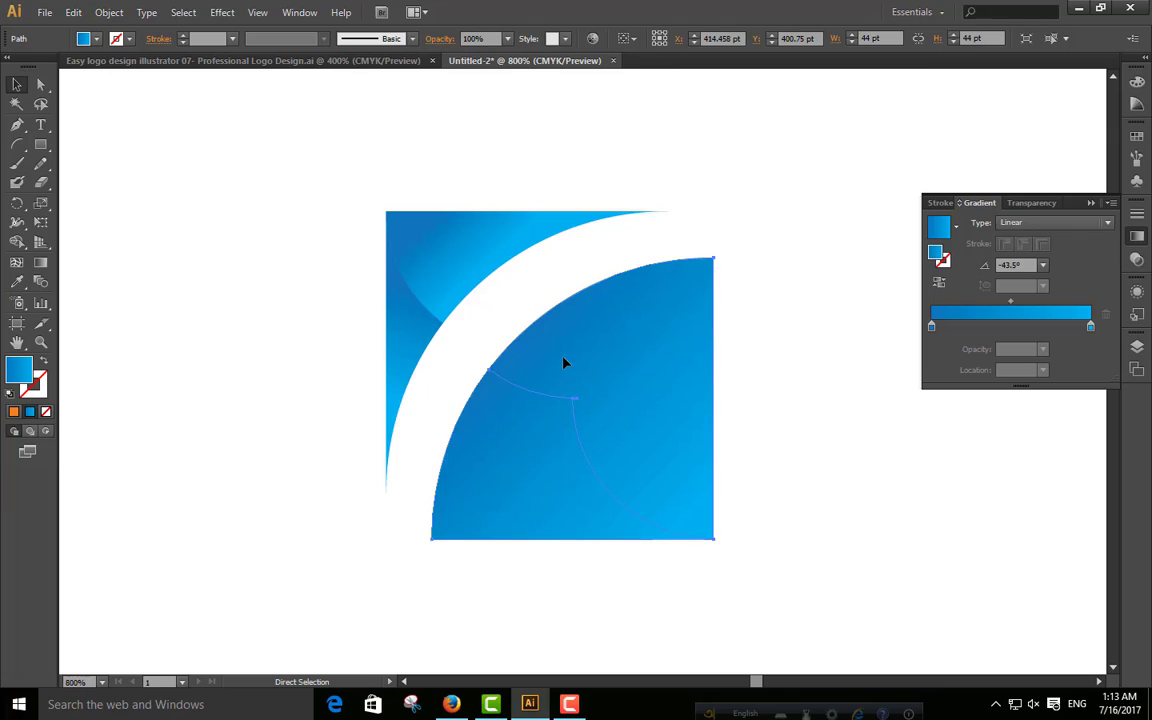
key("ctrl+z")
key("v")
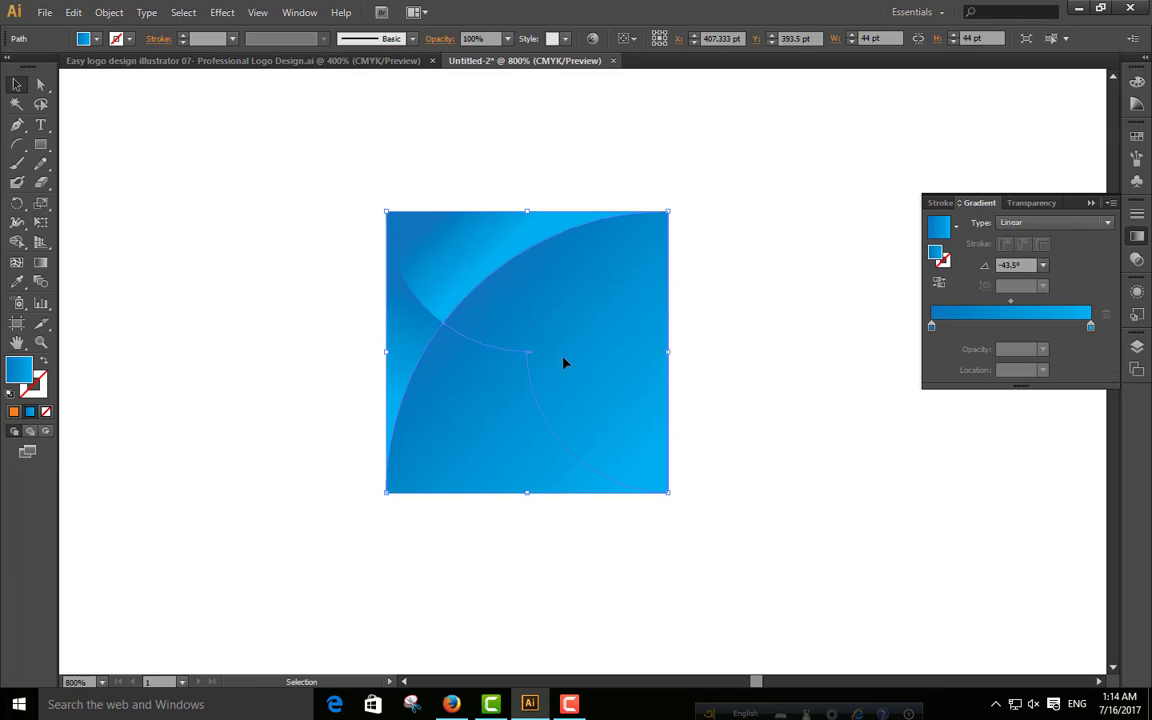
left_click(580, 529)
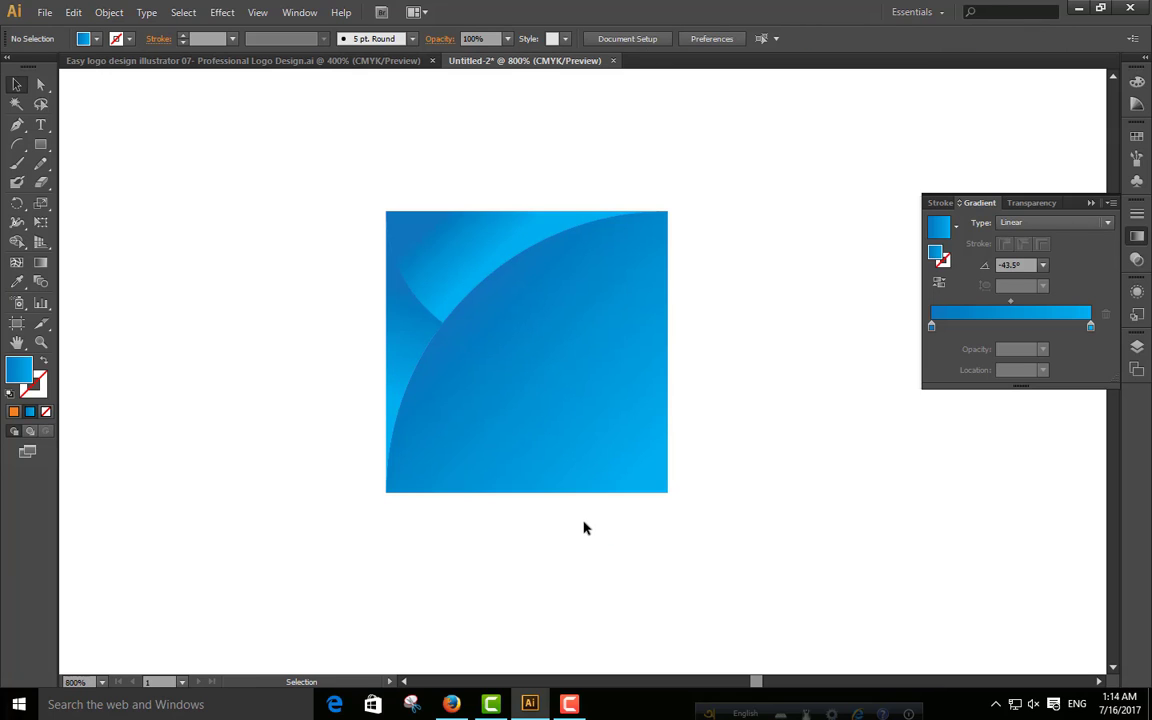
left_click(17, 144)
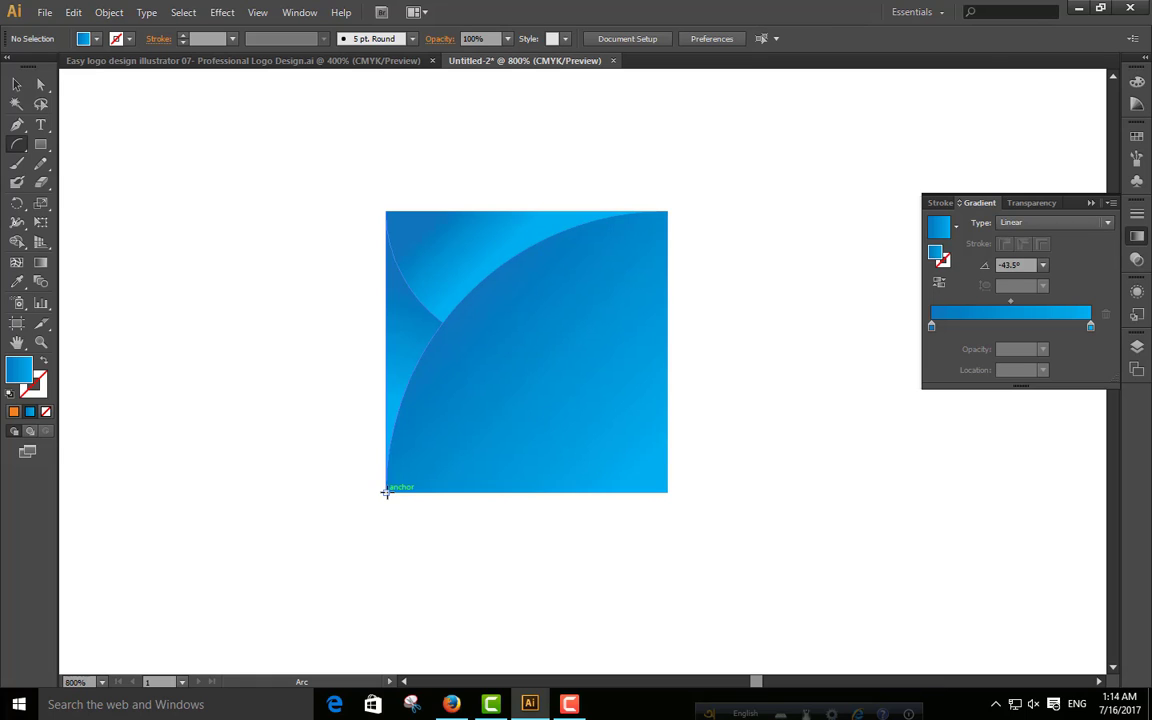
left_click_drag(386, 492, 650, 222)
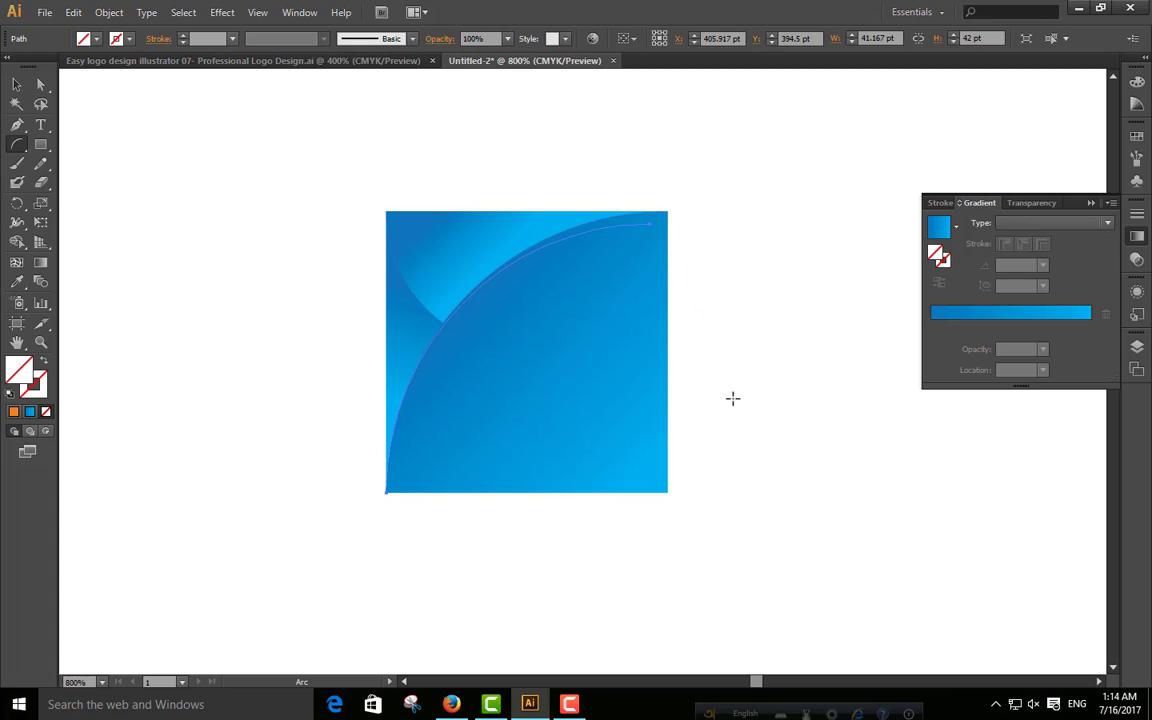
key("ctrl+shift+a")
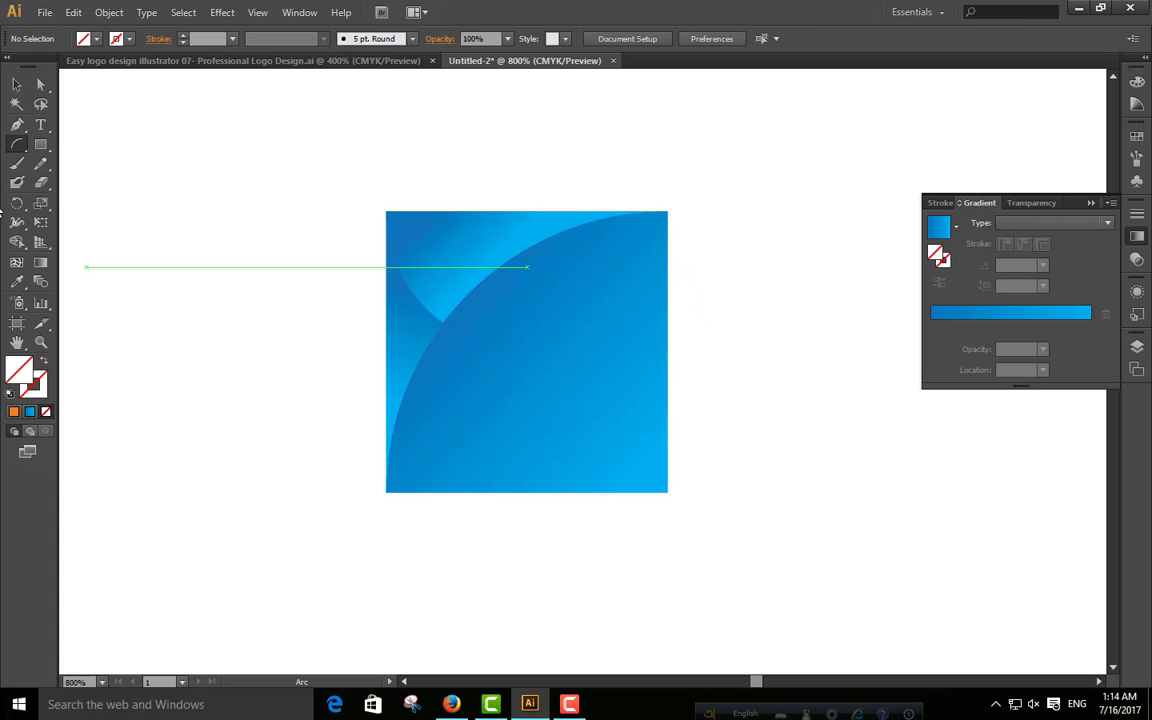
left_click(20, 144)
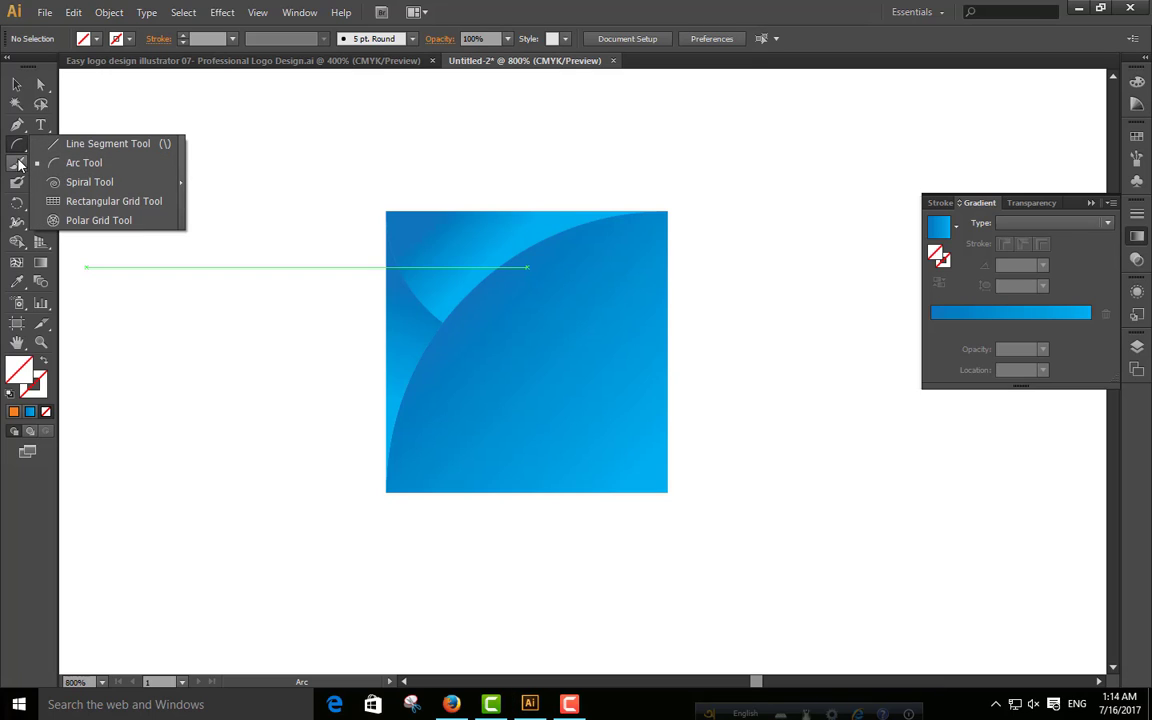
left_click(75, 162)
left_click_drag(443, 322, 534, 458)
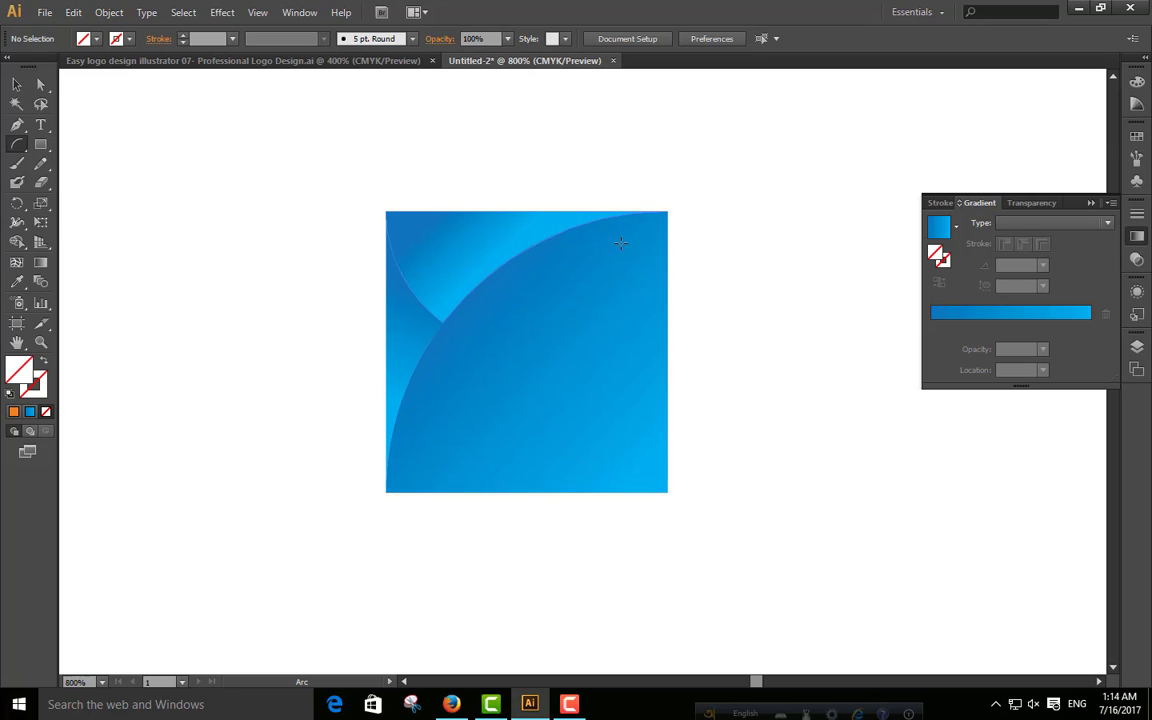
left_click_drag(667, 210, 411, 499)
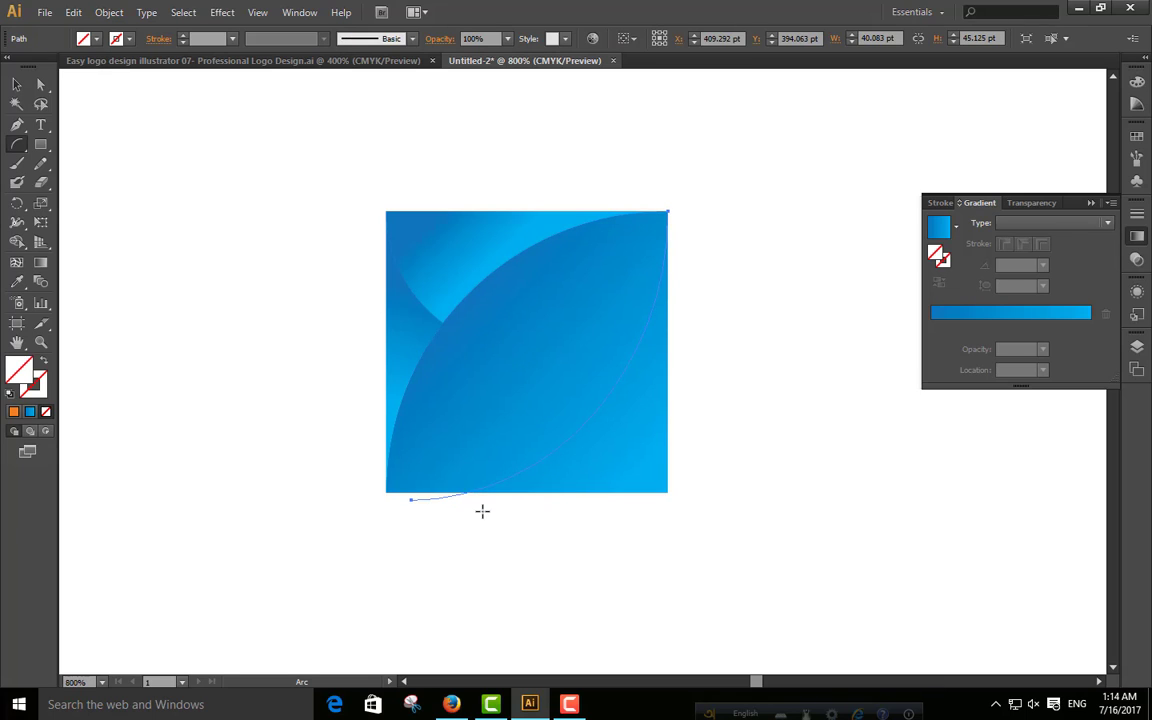
key("ctrl+z")
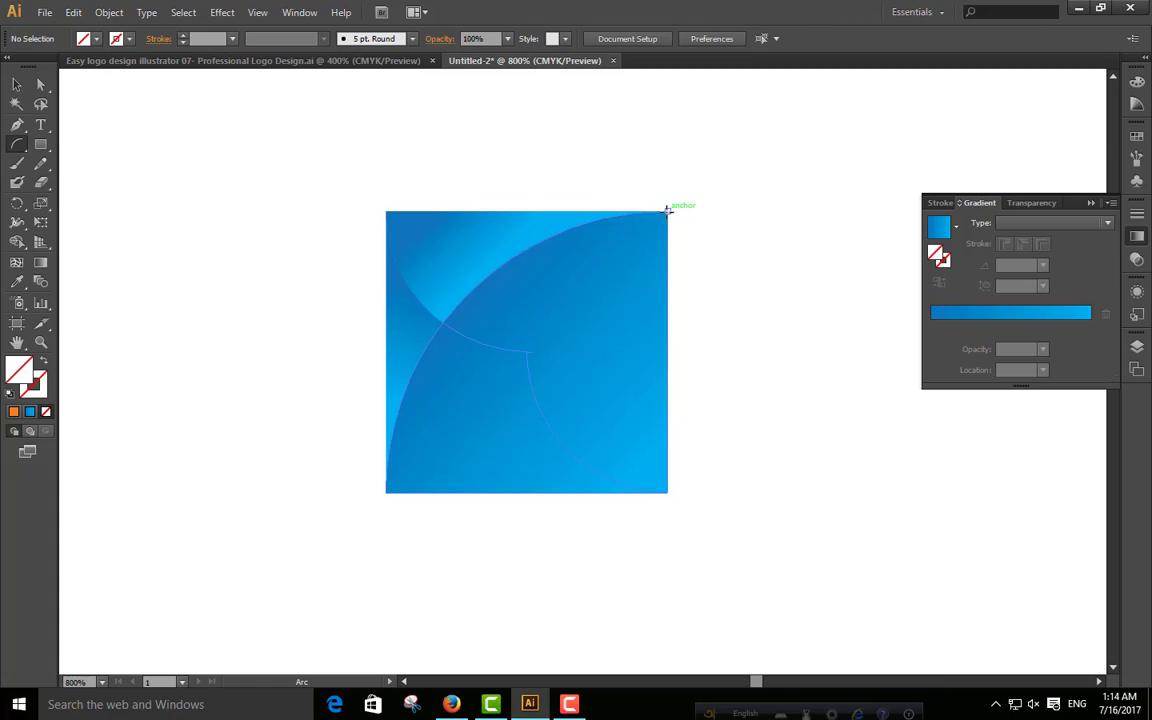
left_click_drag(668, 211, 383, 500)
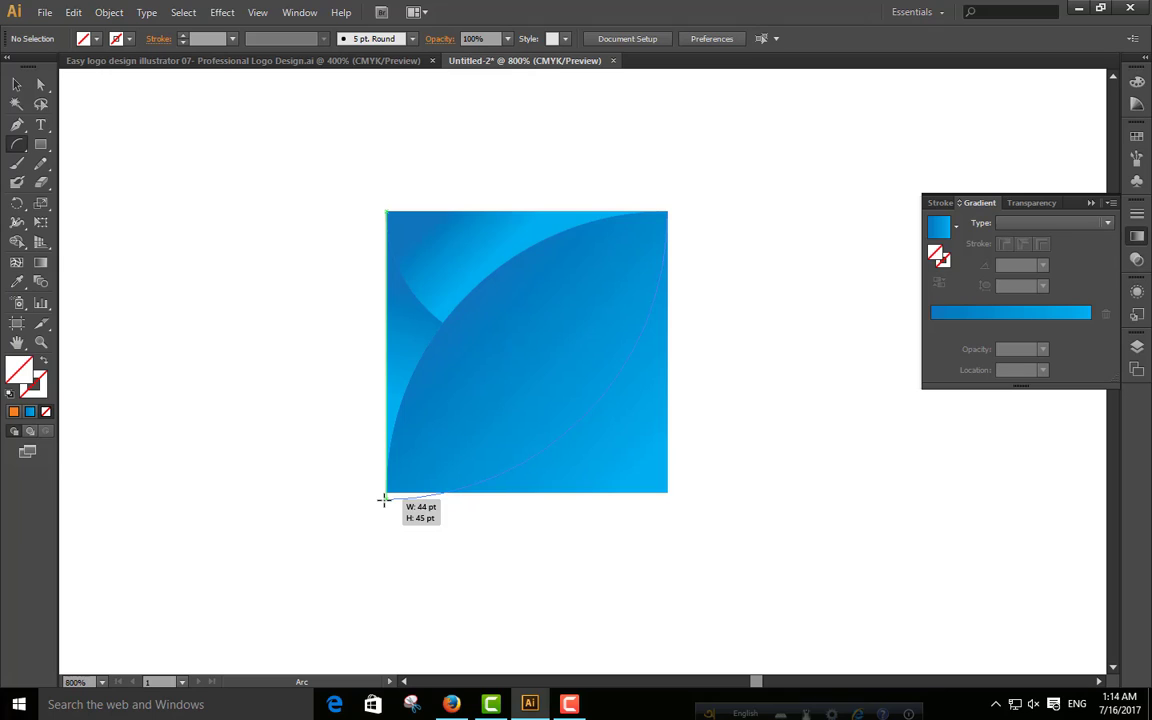
left_click_drag(383, 500, 384, 498)
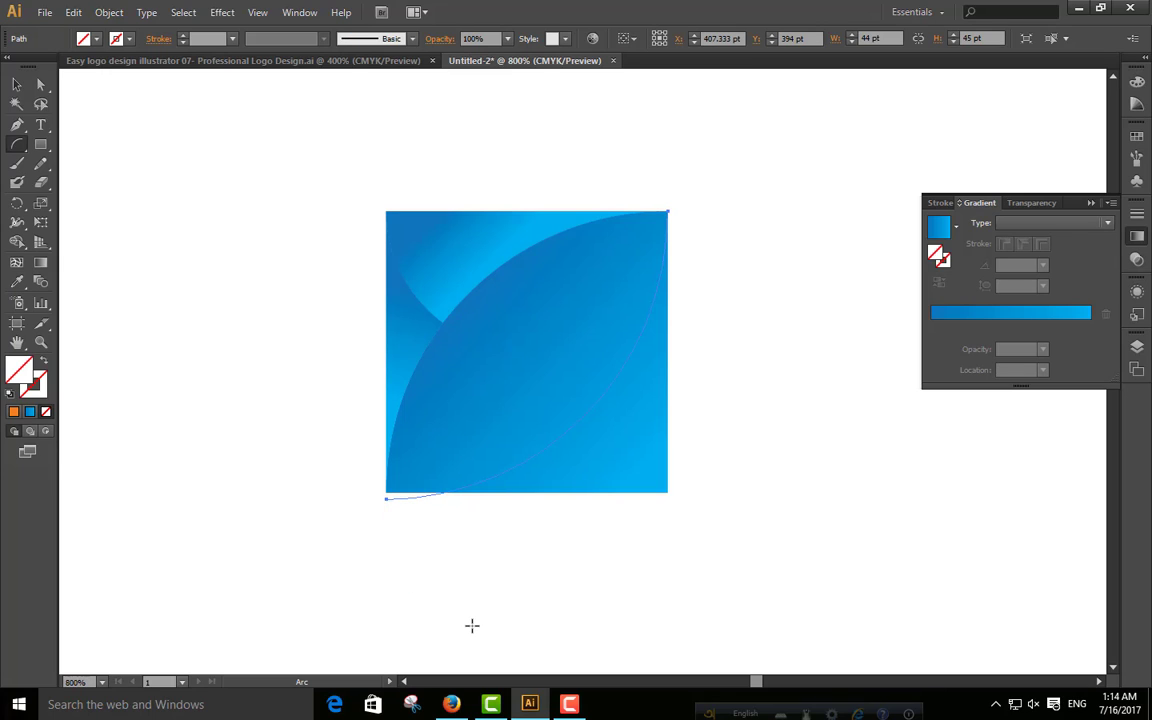
left_click(399, 548, "ctrl")
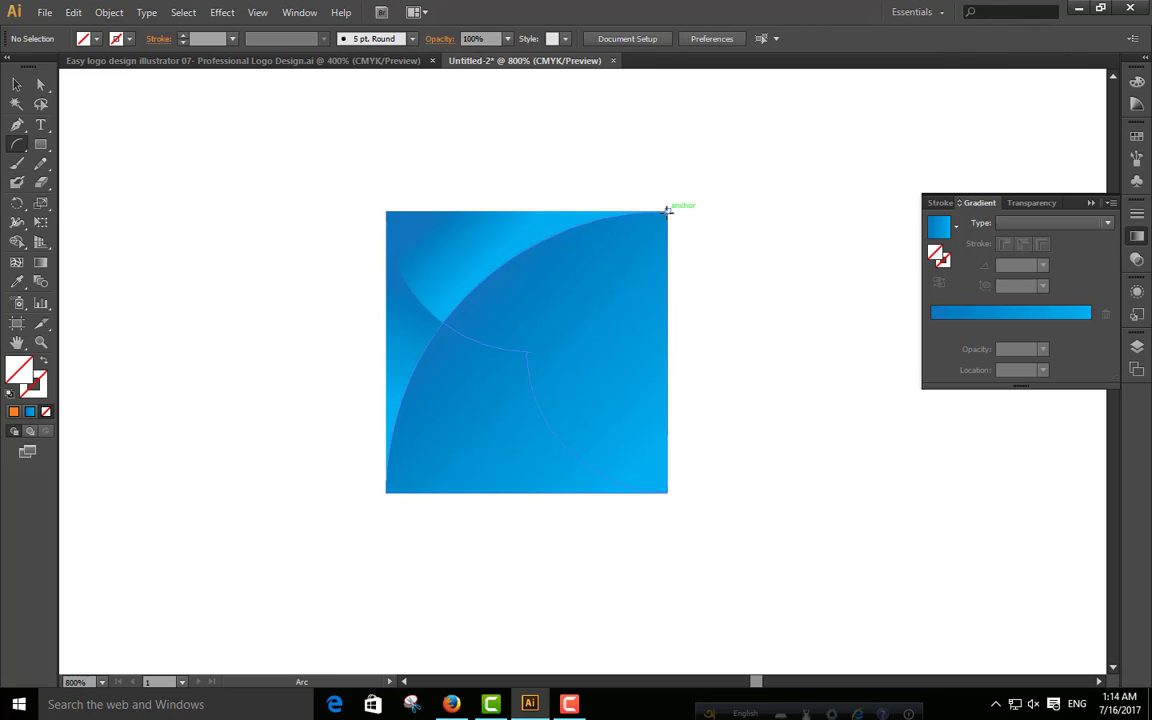
Step: Draw a 44 by 44 pt arc from the square's upper-right corner to its lower-left corner, bulging towards the lower-right corner, and deselect it
left_click_drag(667, 211, 386, 491)
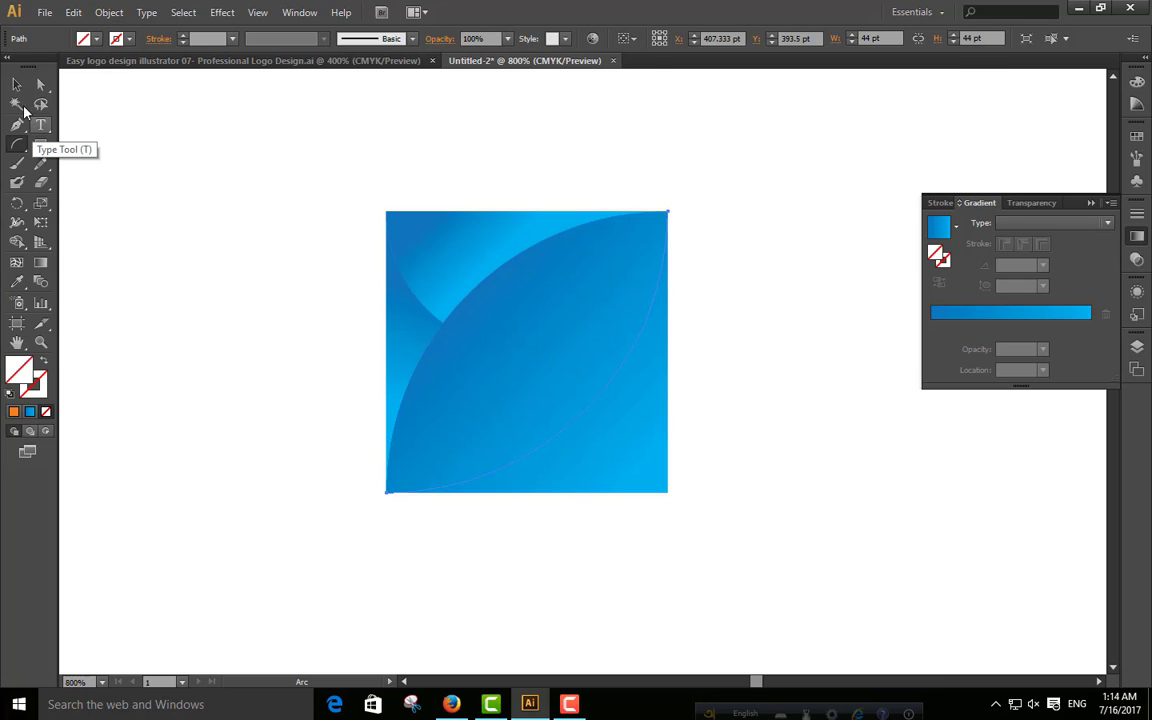
left_click(16, 84)
left_click(675, 298)
left_click_drag(649, 129, 697, 248)
left_click(704, 497)
left_click_drag(560, 560, 553, 375)
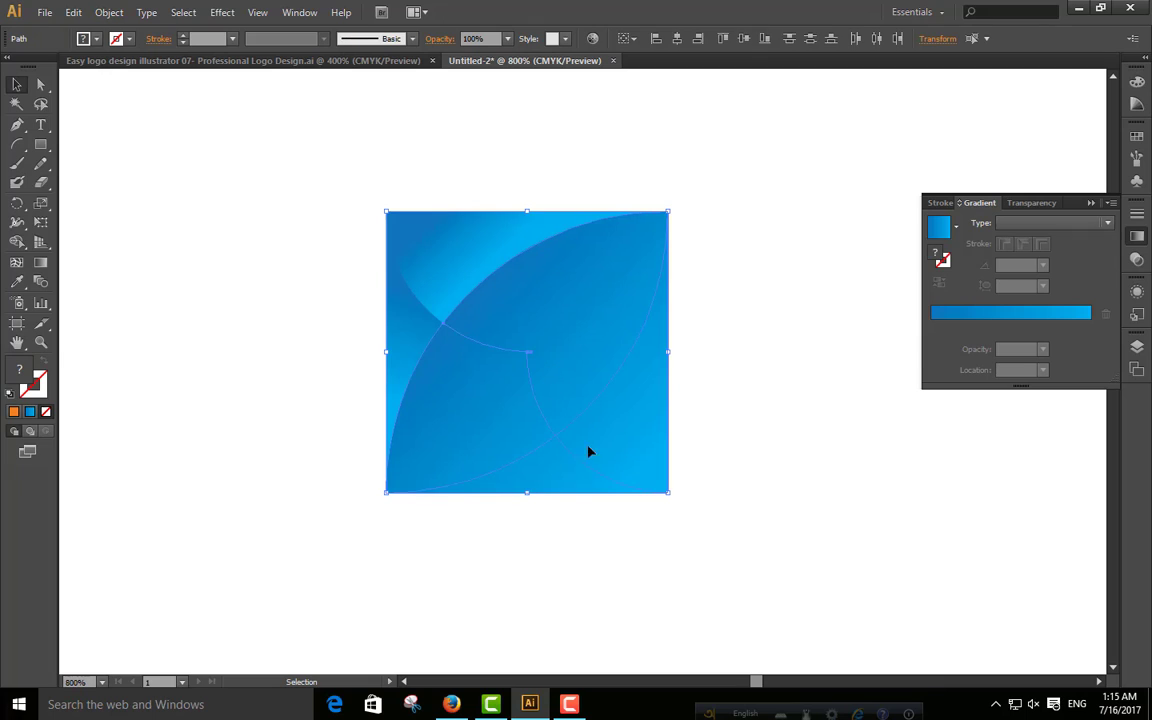
left_click(535, 536)
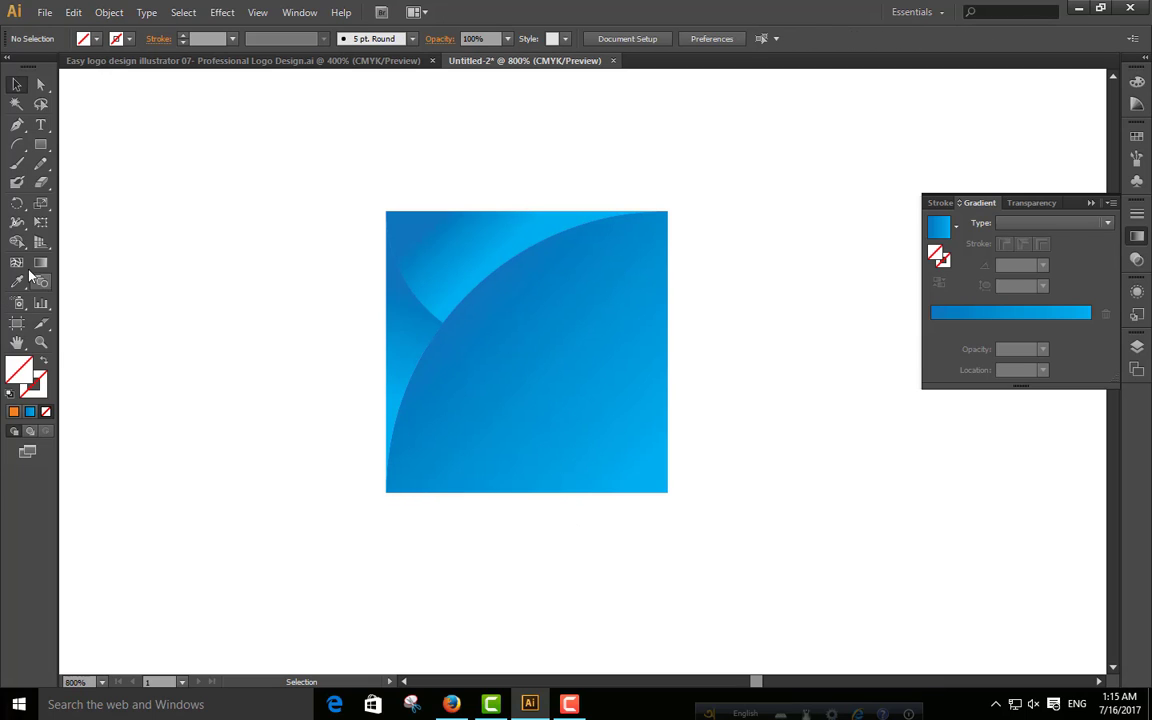
Step: Draw a straight diagonal line from the square's lower-left corner to its upper-right corner with the Line Segment tool
left_click_drag(17, 144, 44, 152)
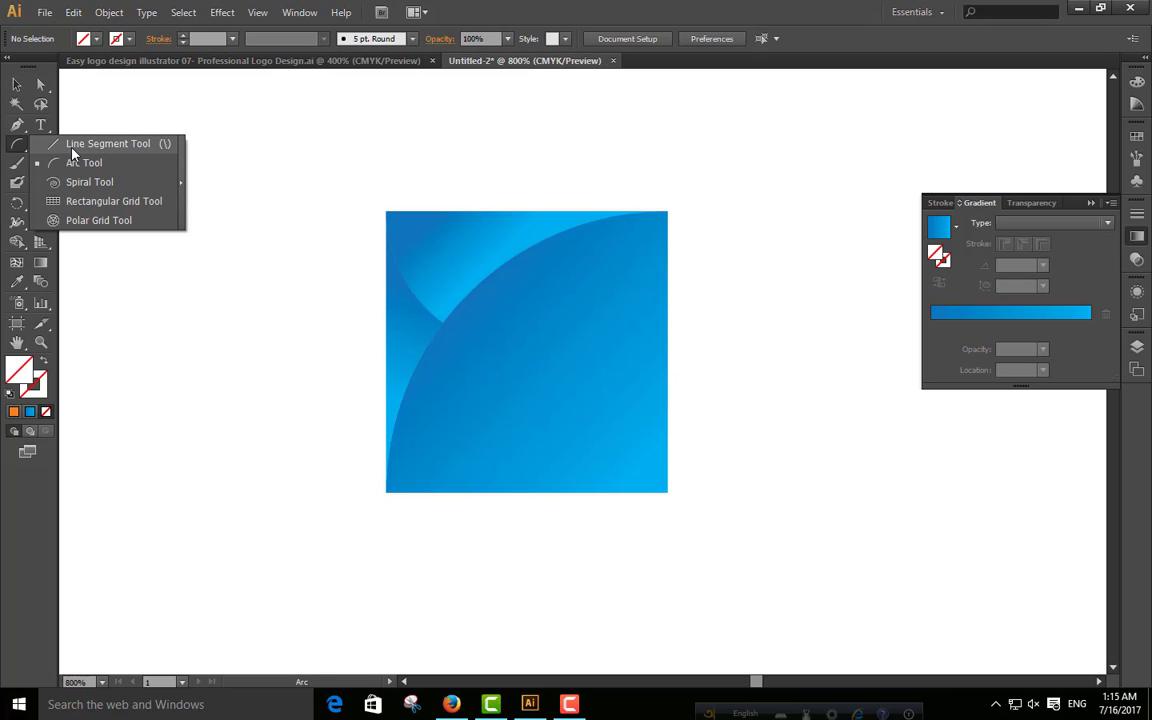
left_click(66, 144)
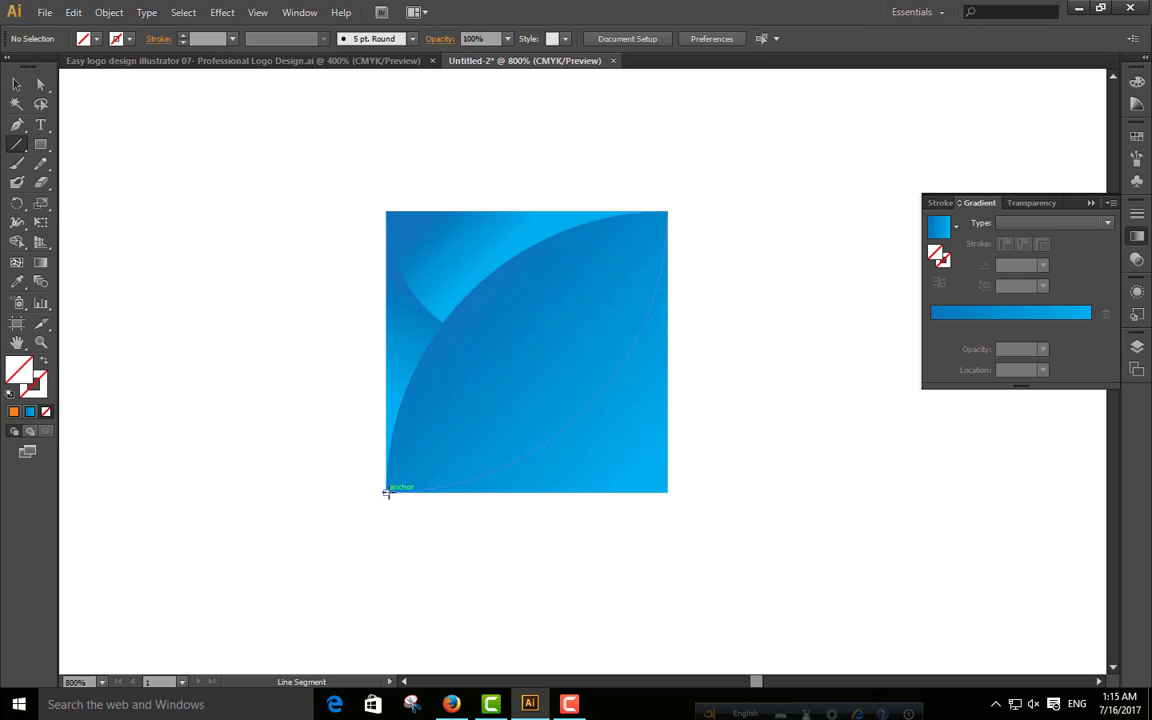
left_click_drag(387, 491, 668, 211)
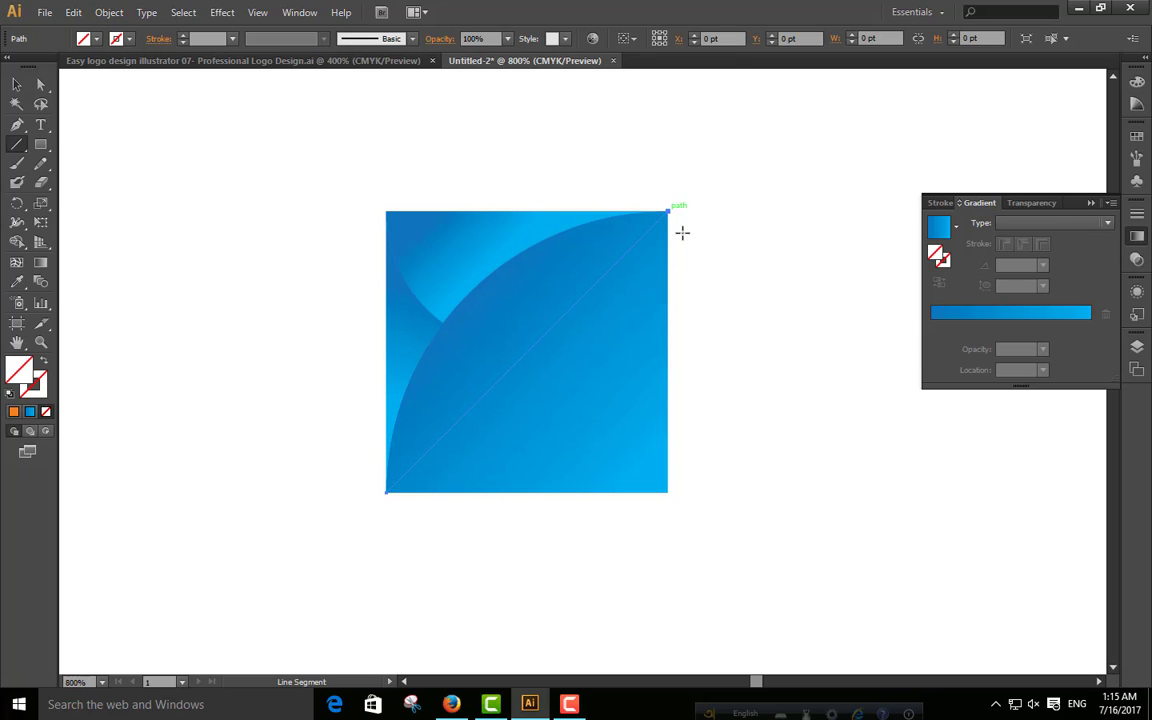
left_click(37, 87)
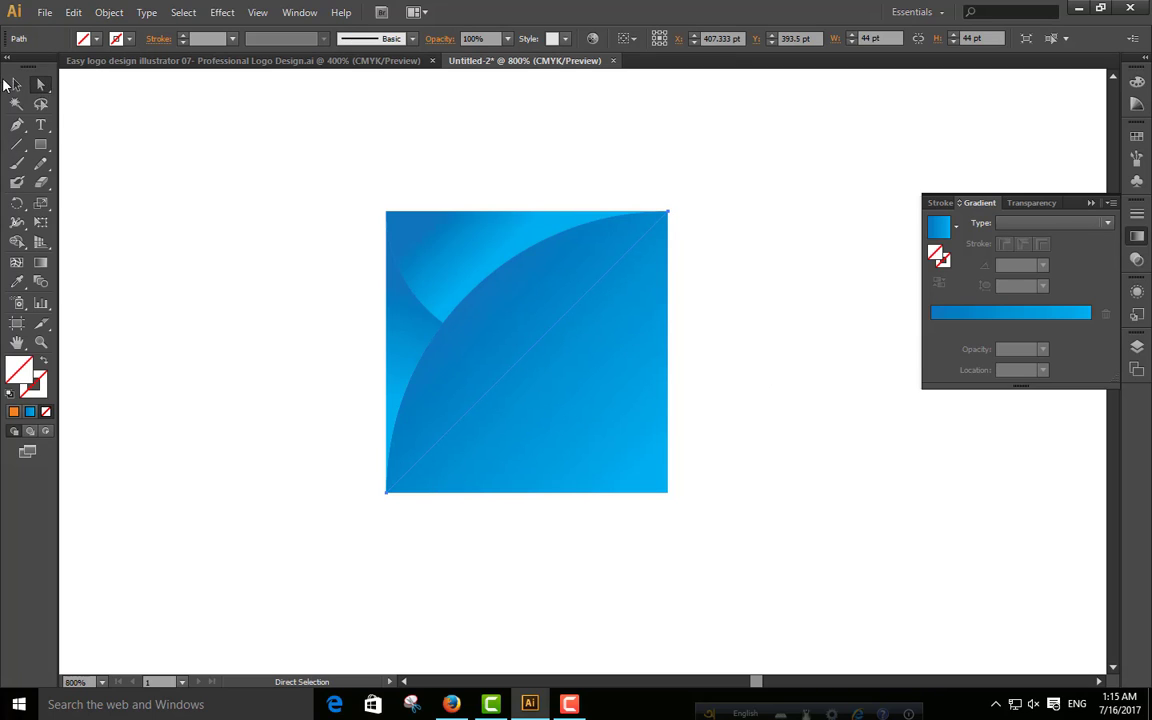
Step: Select the large blue piece together with its arcs and the diagonal line, and open the Pathfinder options
left_click(17, 85)
left_click(429, 645)
left_click_drag(481, 608, 500, 380)
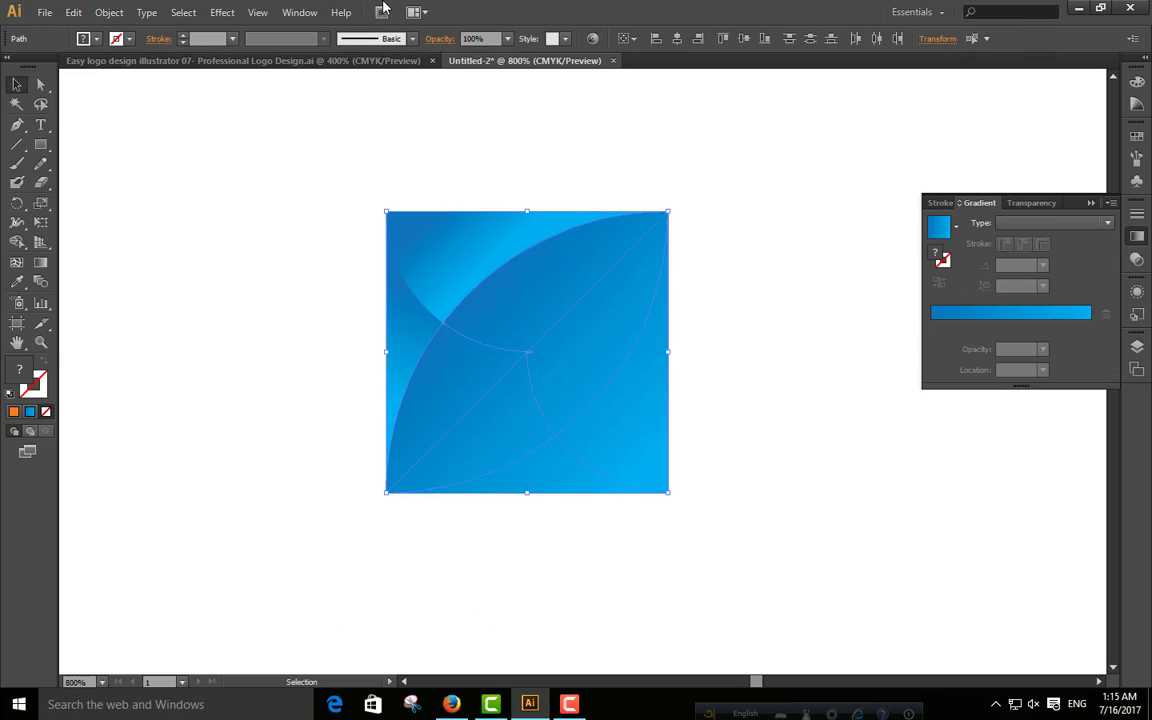
left_click(300, 12)
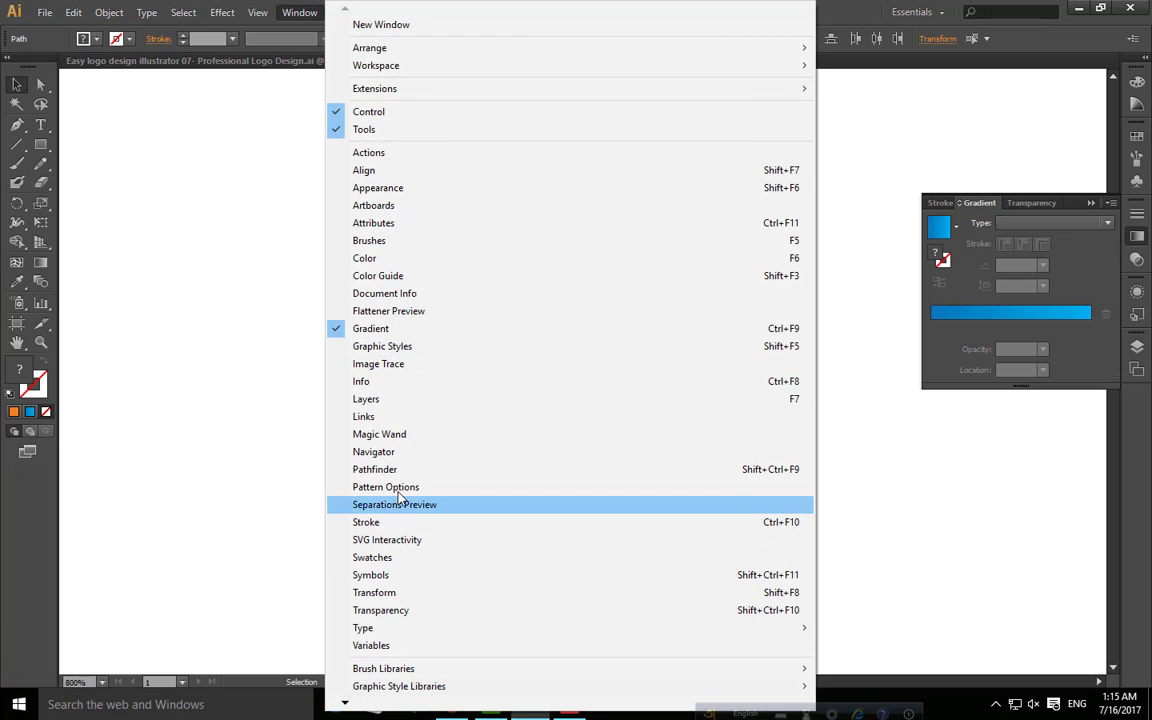
left_click(405, 470)
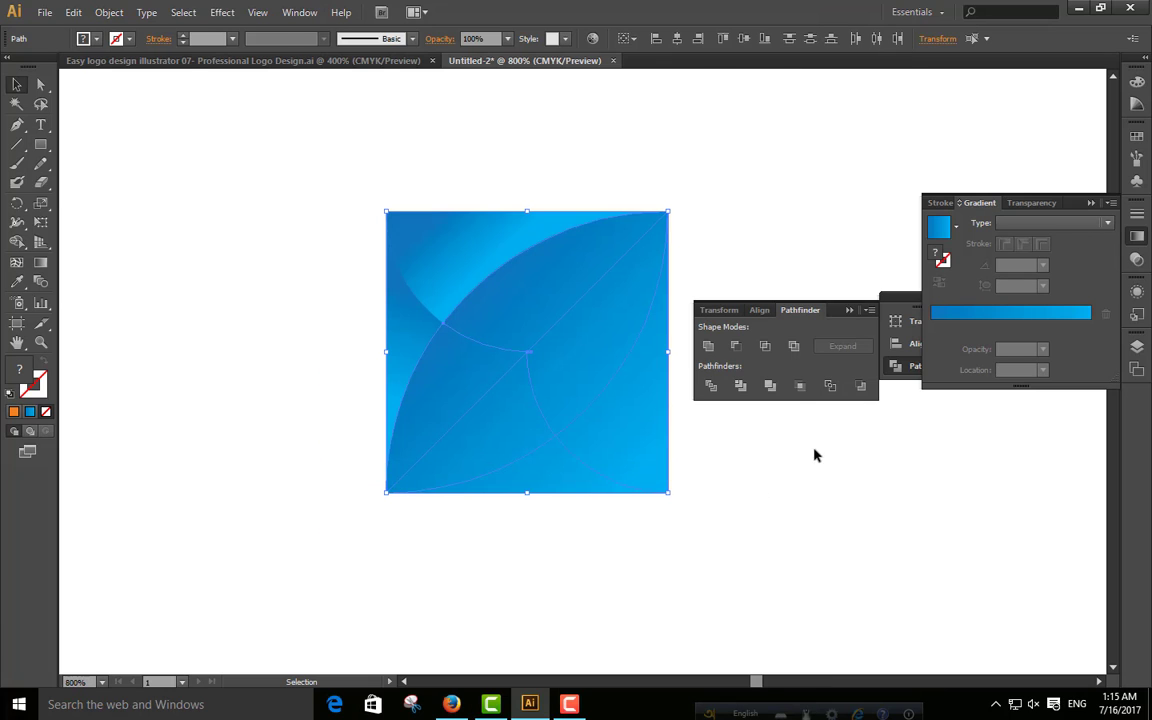
left_click(709, 346)
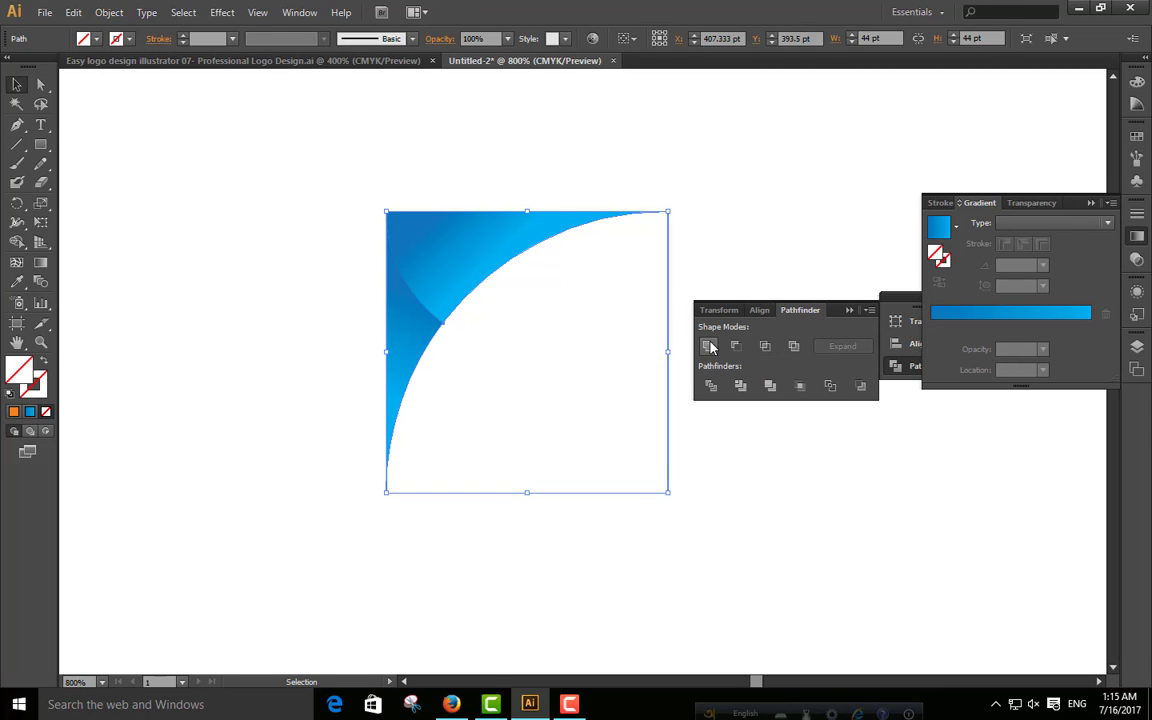
key("ctrl+z")
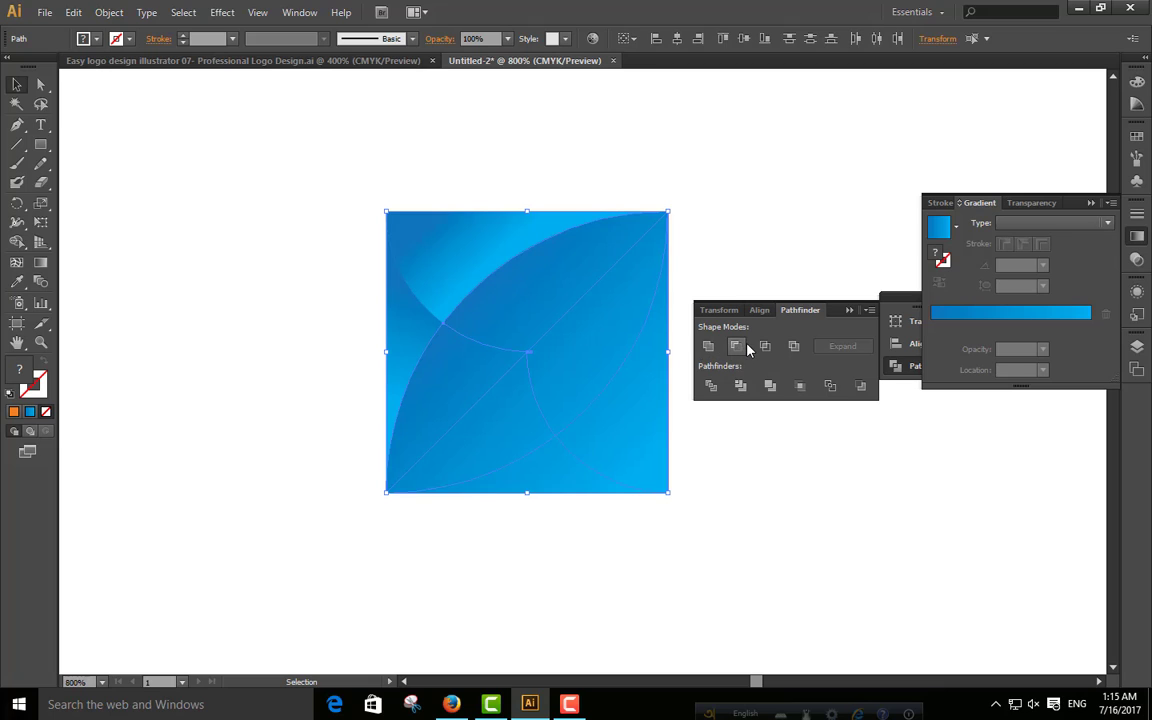
left_click(737, 346)
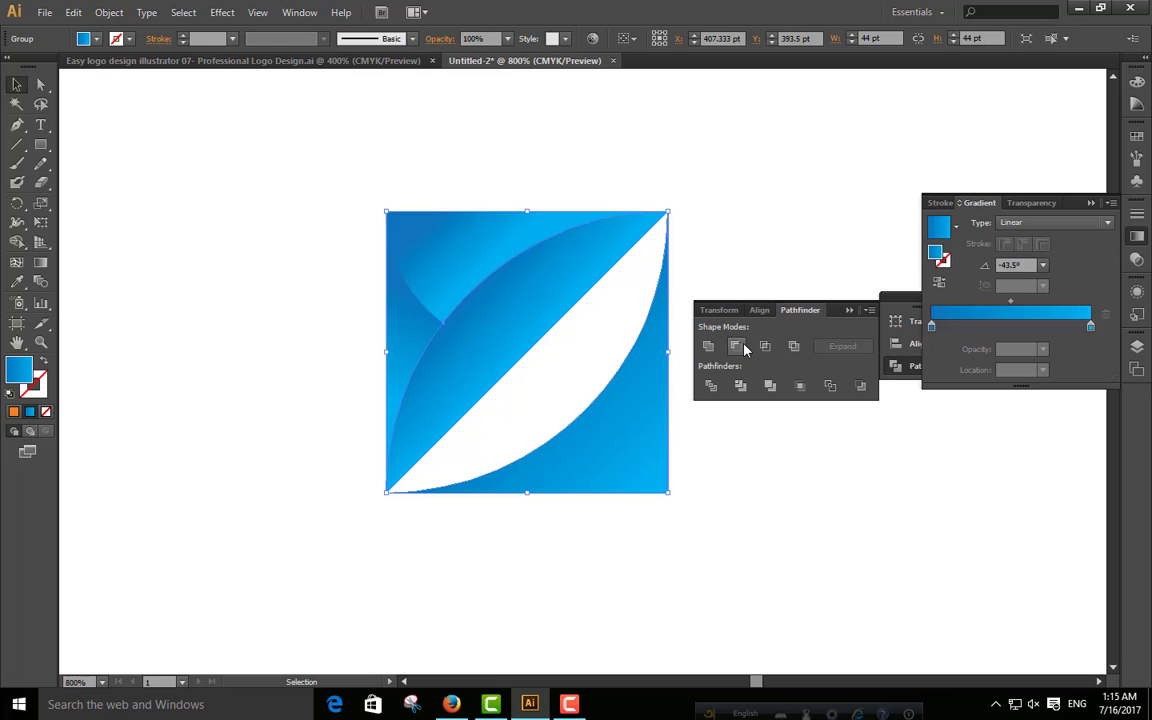
key("ctrl+z")
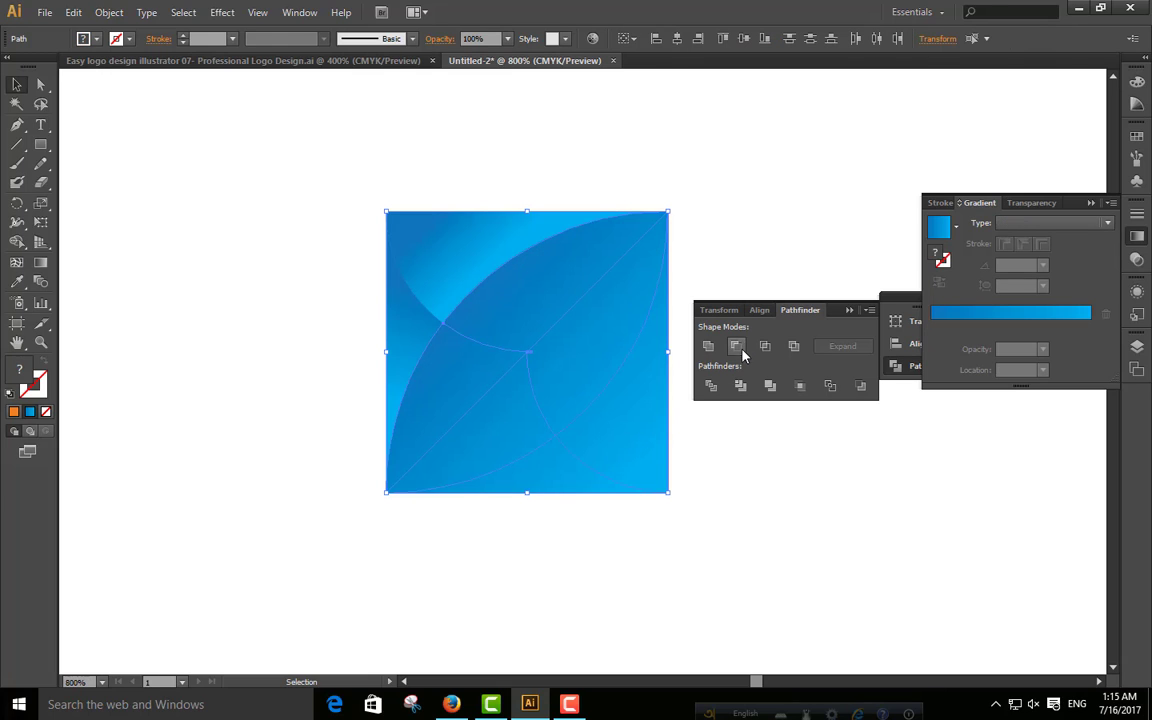
Step: Divide the selected large piece along its arcs and diagonal with Pathfinder Divide, then ungroup the resulting pieces and deselect them
left_click(717, 387)
left_click(141, 211)
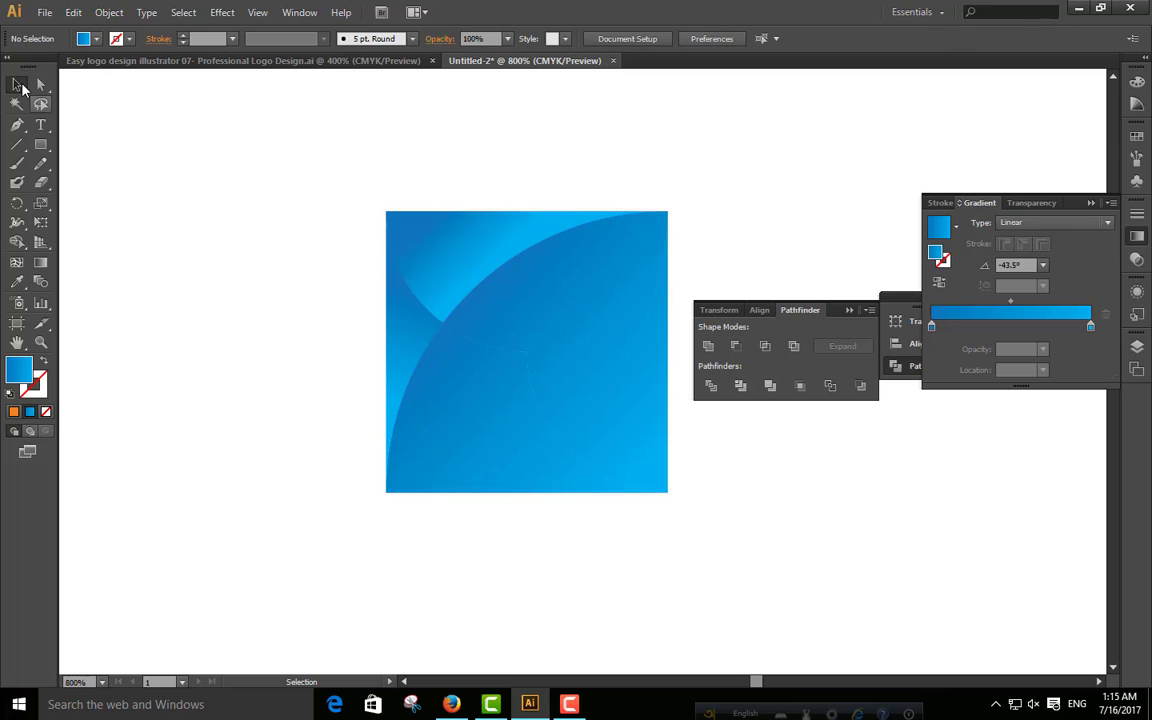
left_click(22, 88)
left_click(575, 391)
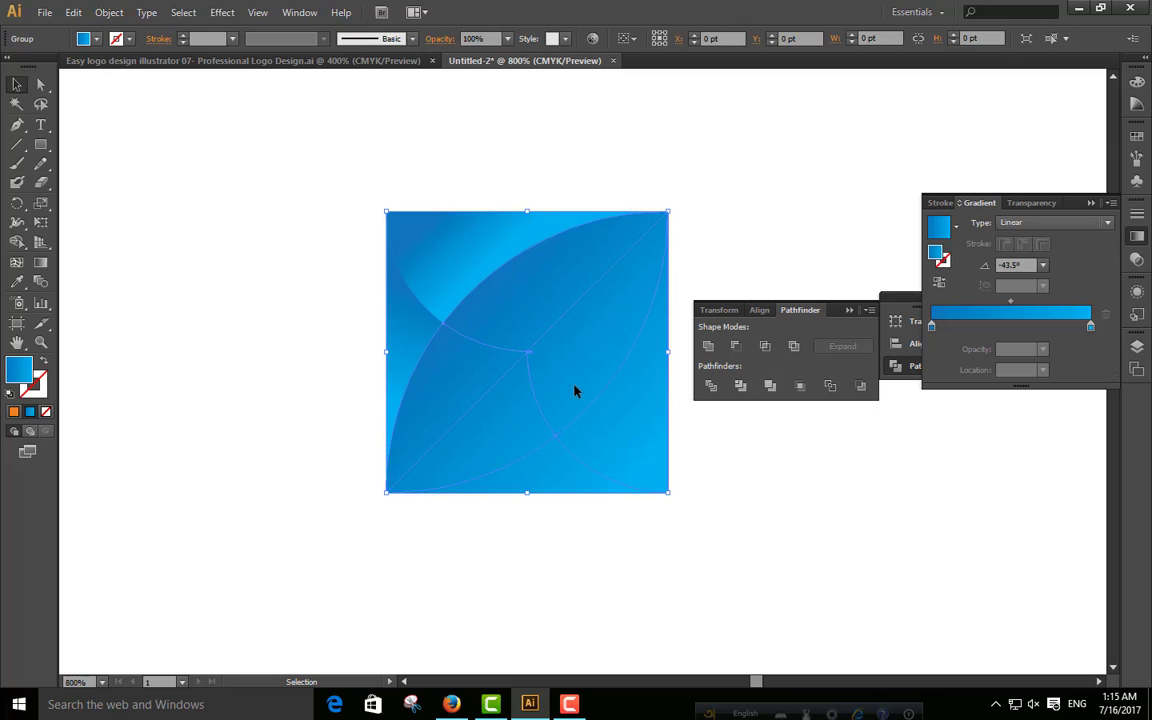
left_click(109, 12)
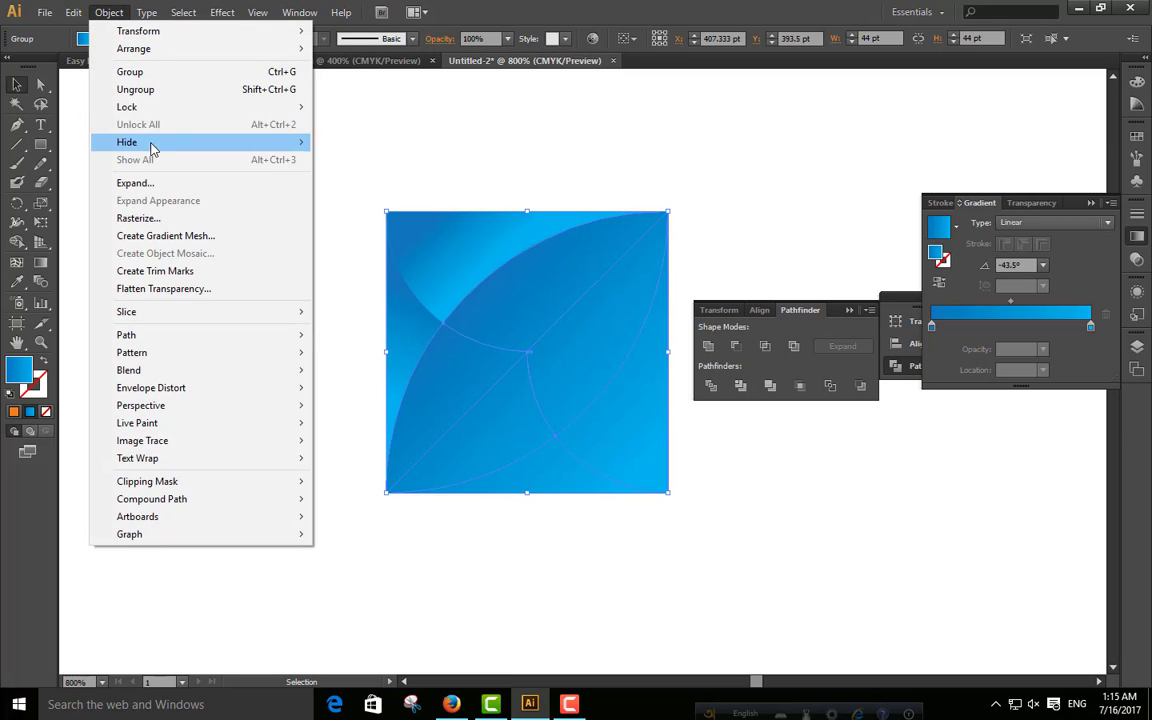
left_click(147, 89)
left_click(184, 233)
left_click(563, 406)
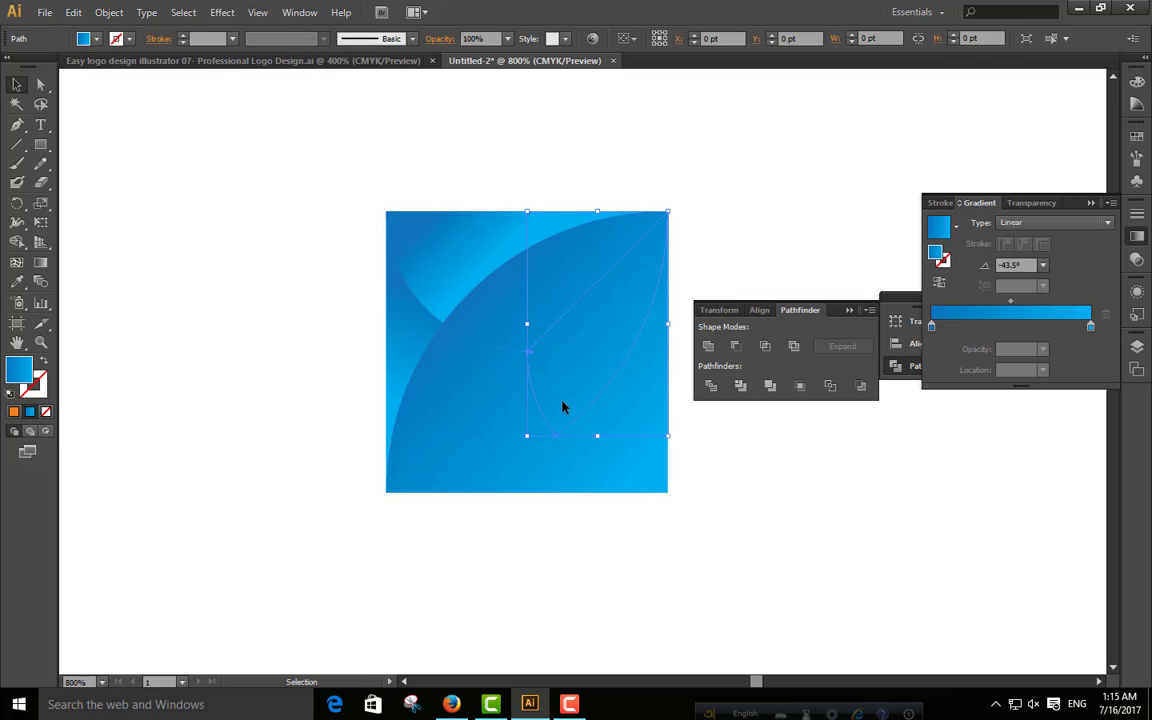
key("Delete")
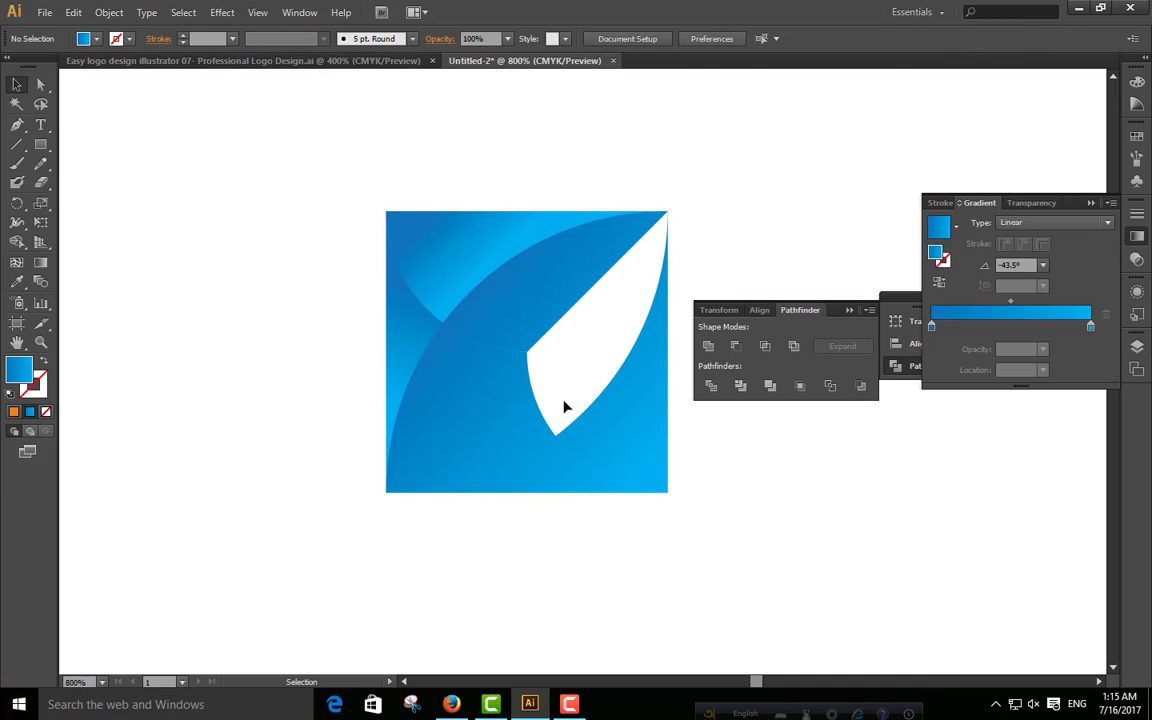
left_click(488, 424)
key("Delete")
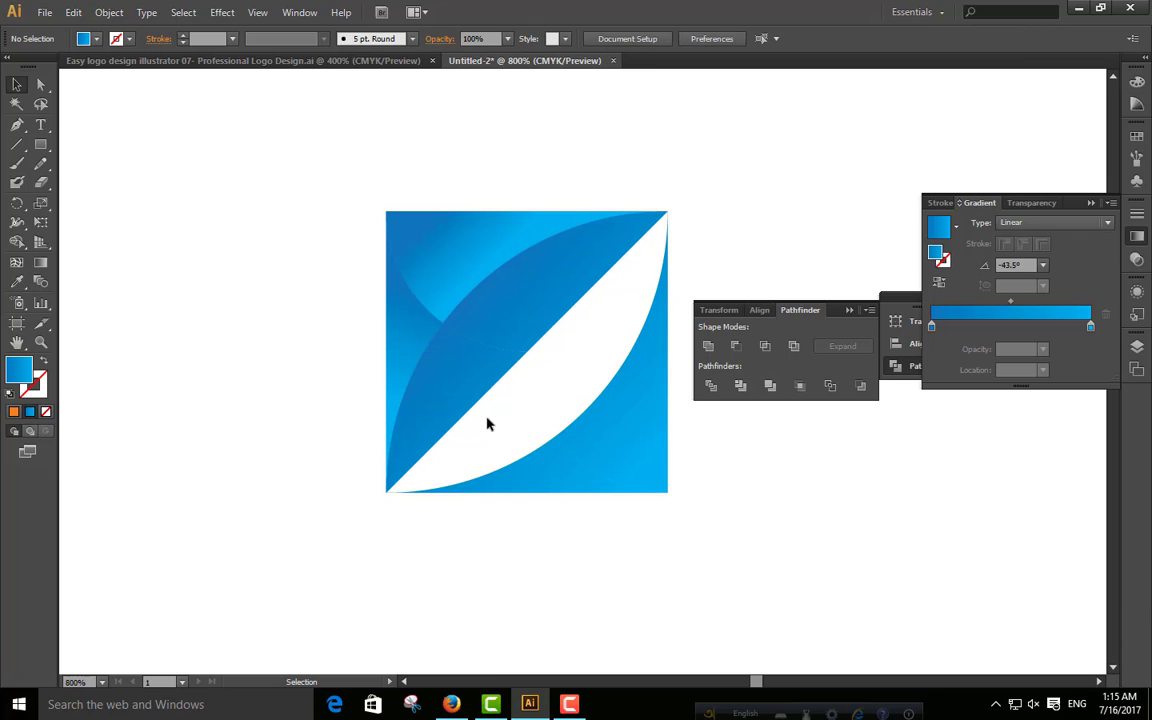
left_click(492, 377)
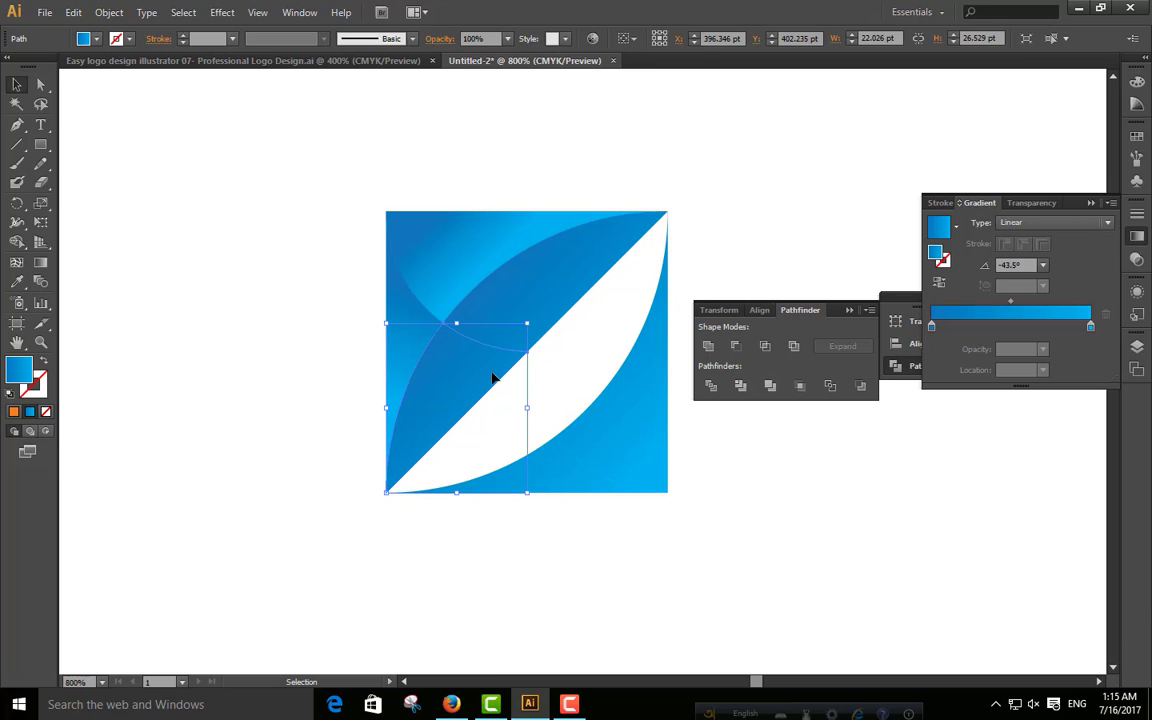
key("Delete")
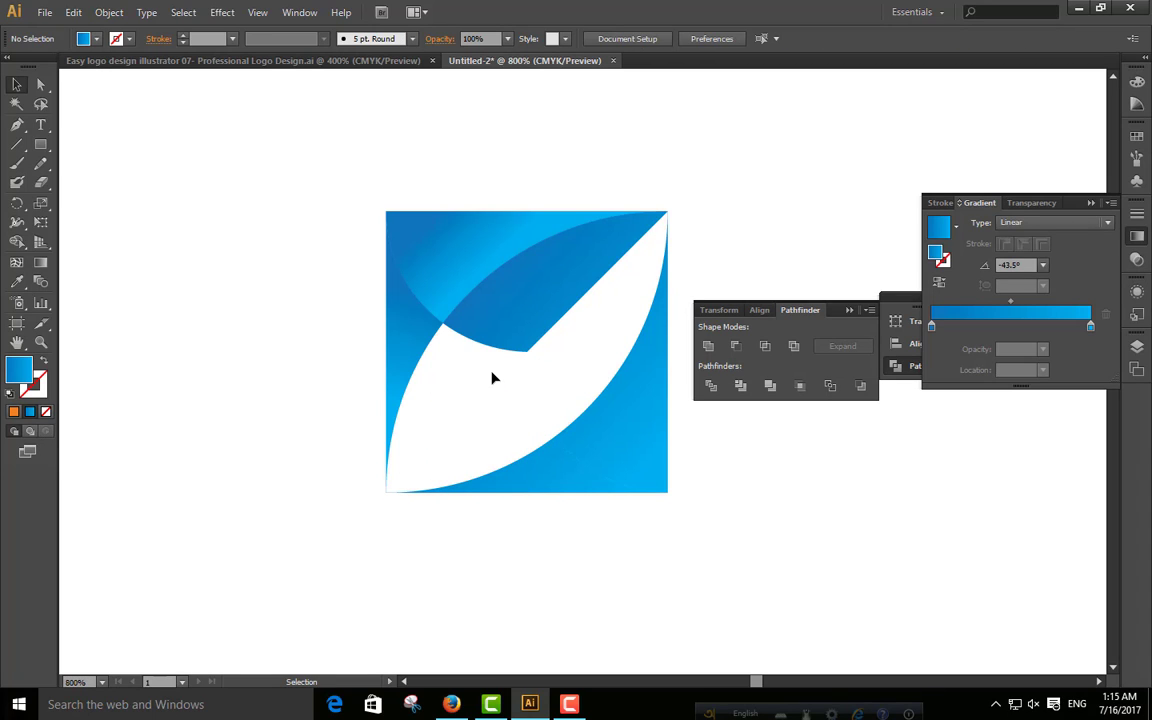
key("ctrl+z")
key("ctrl+z")
key("ctrl+z")
key("ctrl+z")
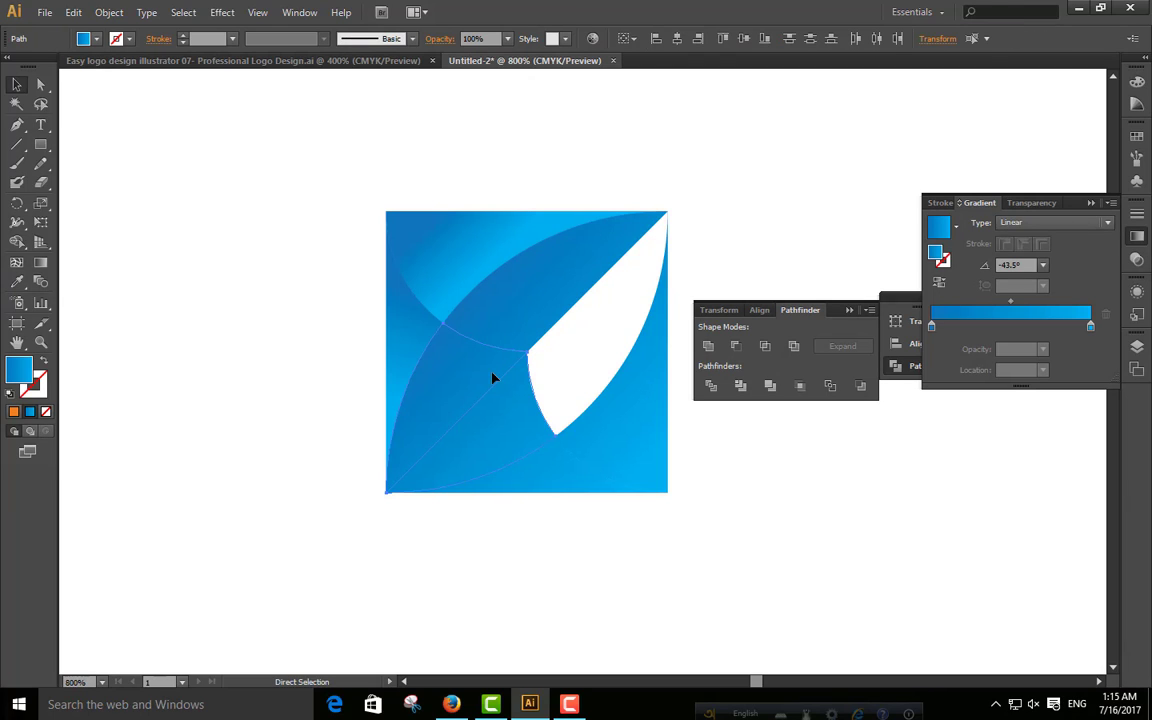
Step: Angle the gradient of the lower-left leaf piece below the diagonal to about -82° with the Gradient tool, and deselect it
key("v")
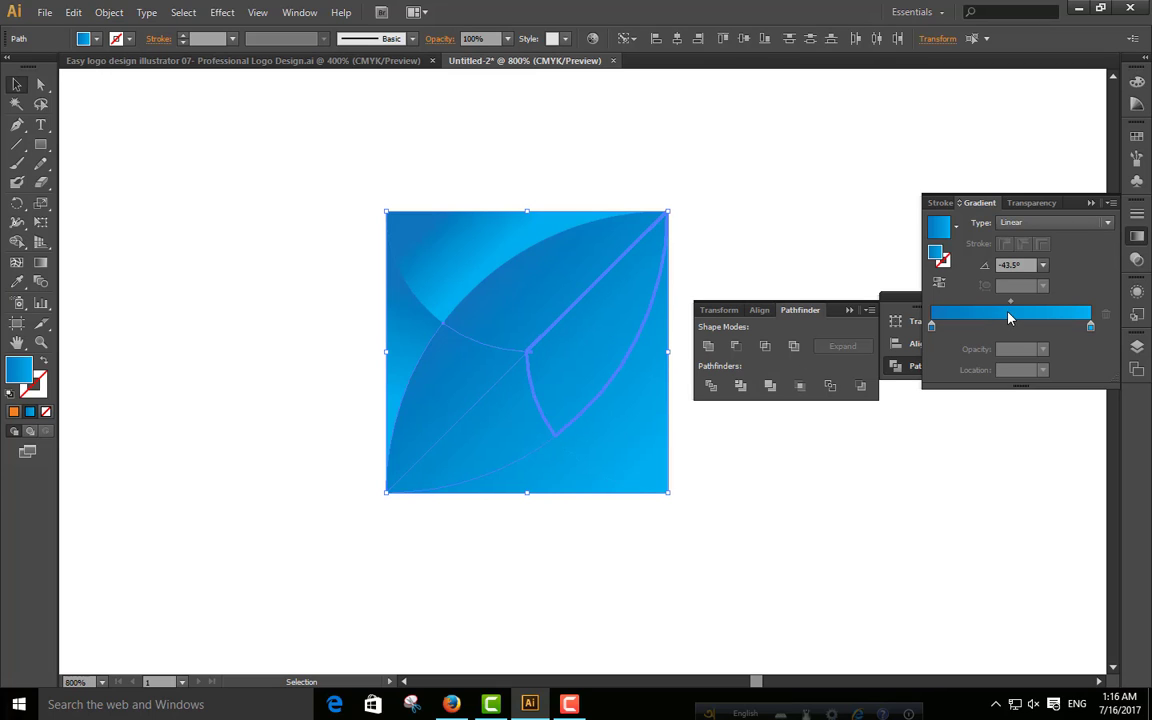
left_click(574, 307)
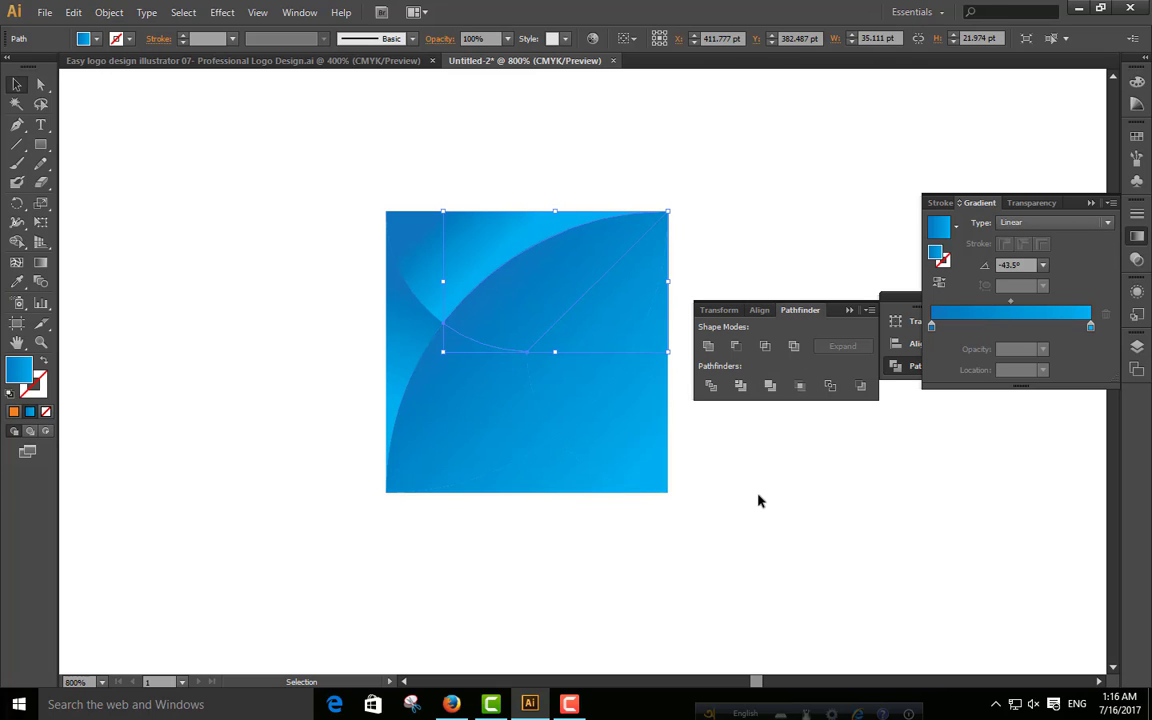
left_click(550, 419)
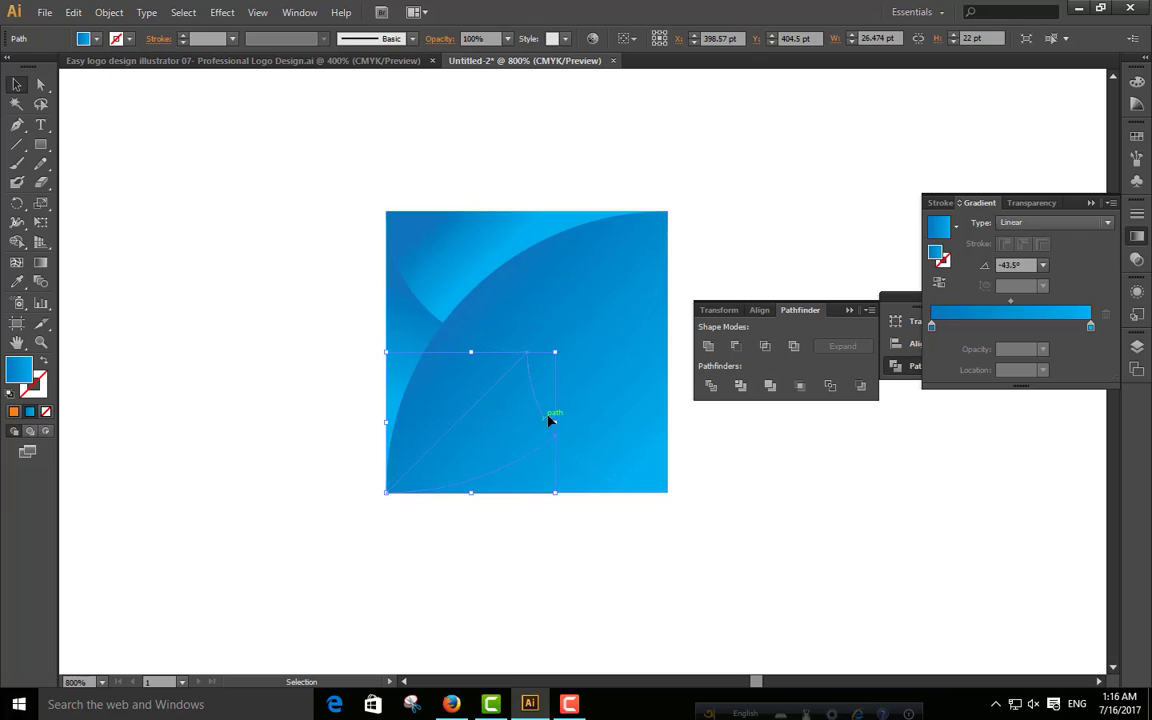
left_click(40, 264)
left_click_drag(461, 400, 475, 497)
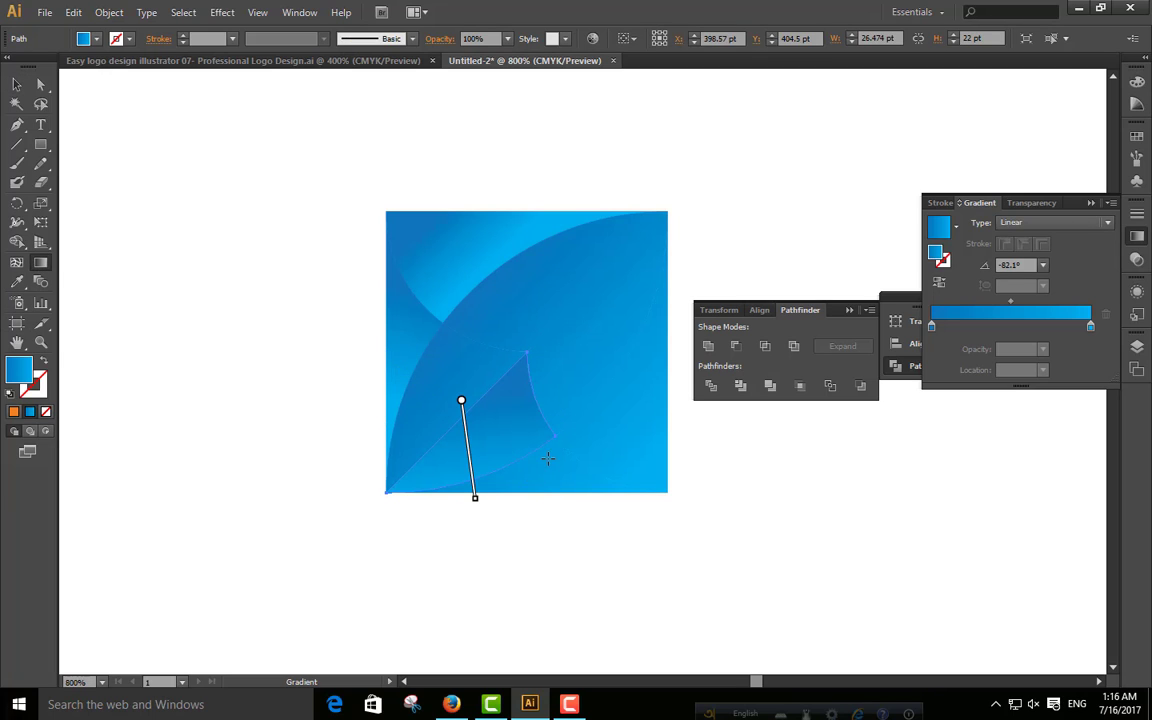
left_click(16, 84)
left_click(172, 239)
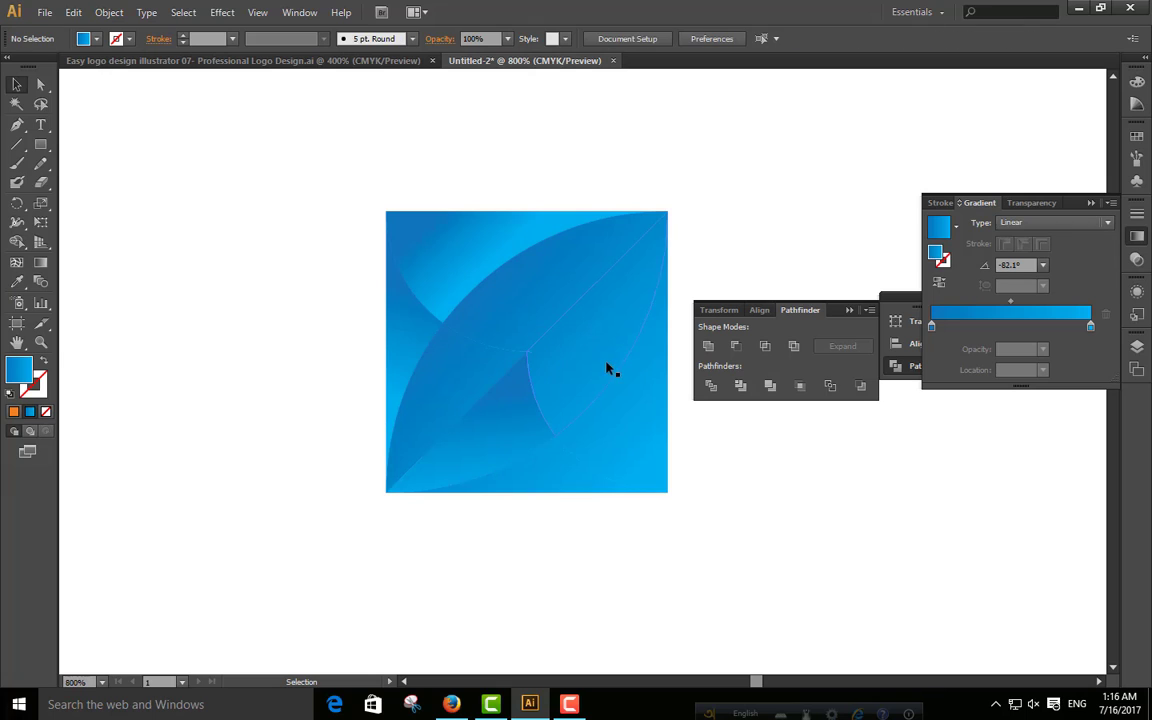
Step: Angle the gradient of the upper-right leaf piece below the diagonal to about 136°, light along the diagonal, and deselect it
left_click(607, 368)
left_click(40, 262)
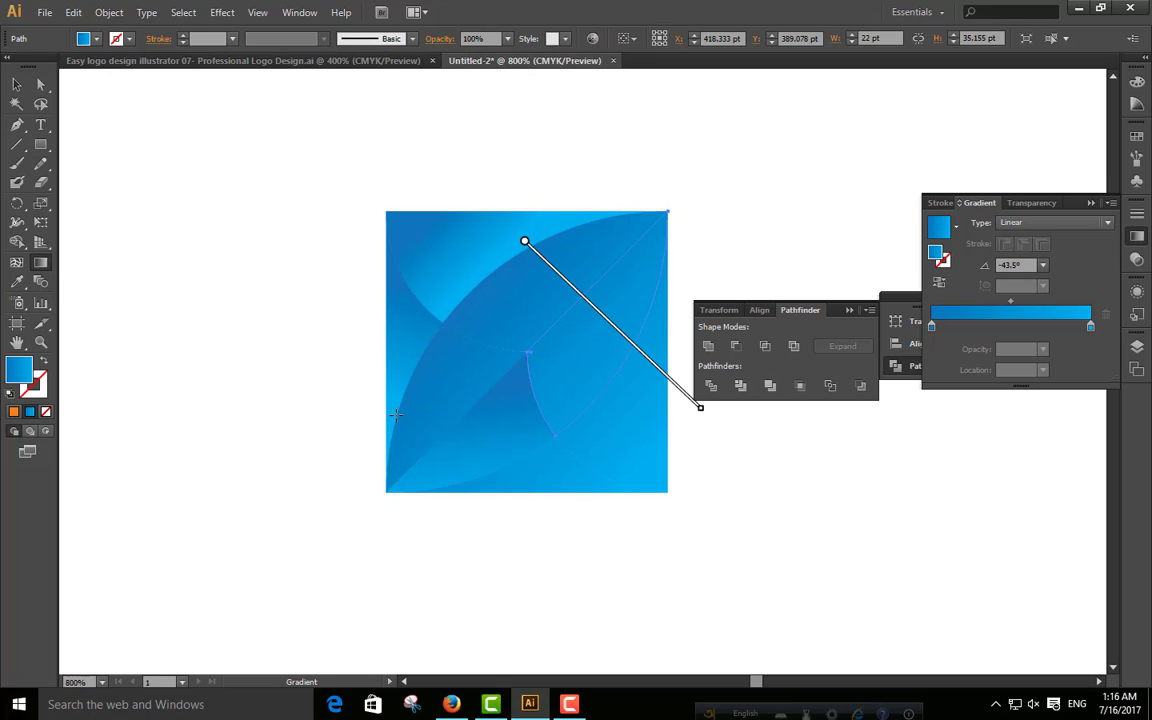
left_click_drag(537, 347, 694, 297)
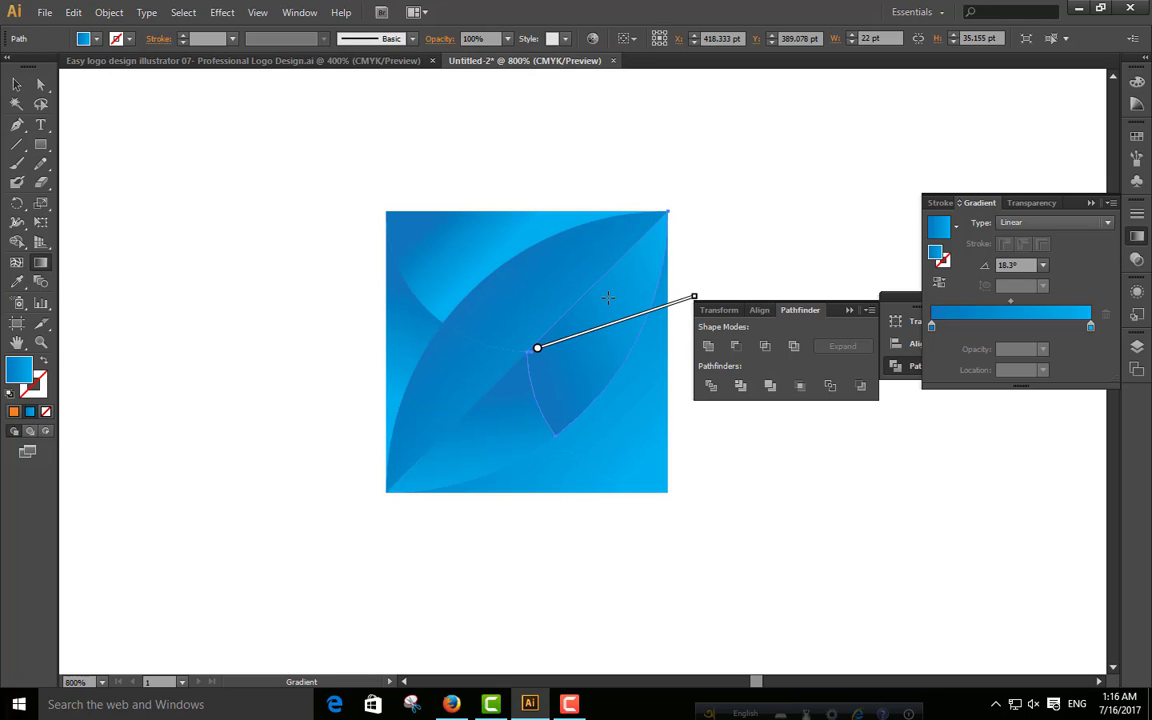
left_click_drag(559, 391, 545, 317)
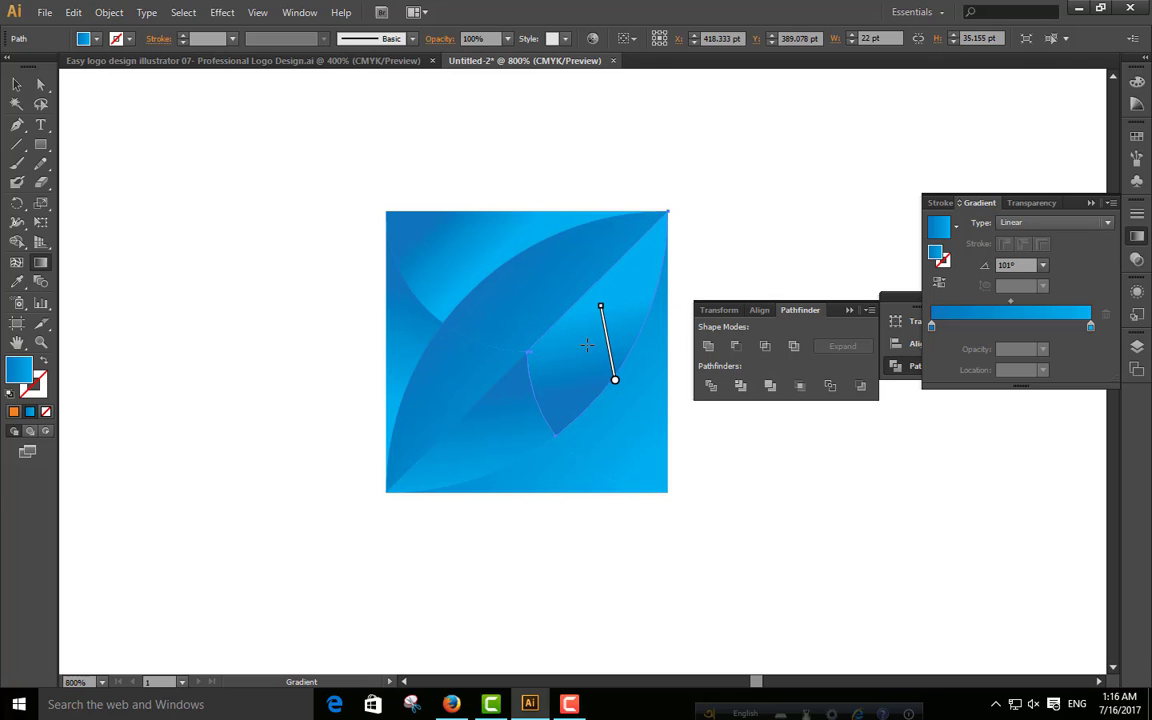
left_click_drag(617, 327, 586, 298)
key("v")
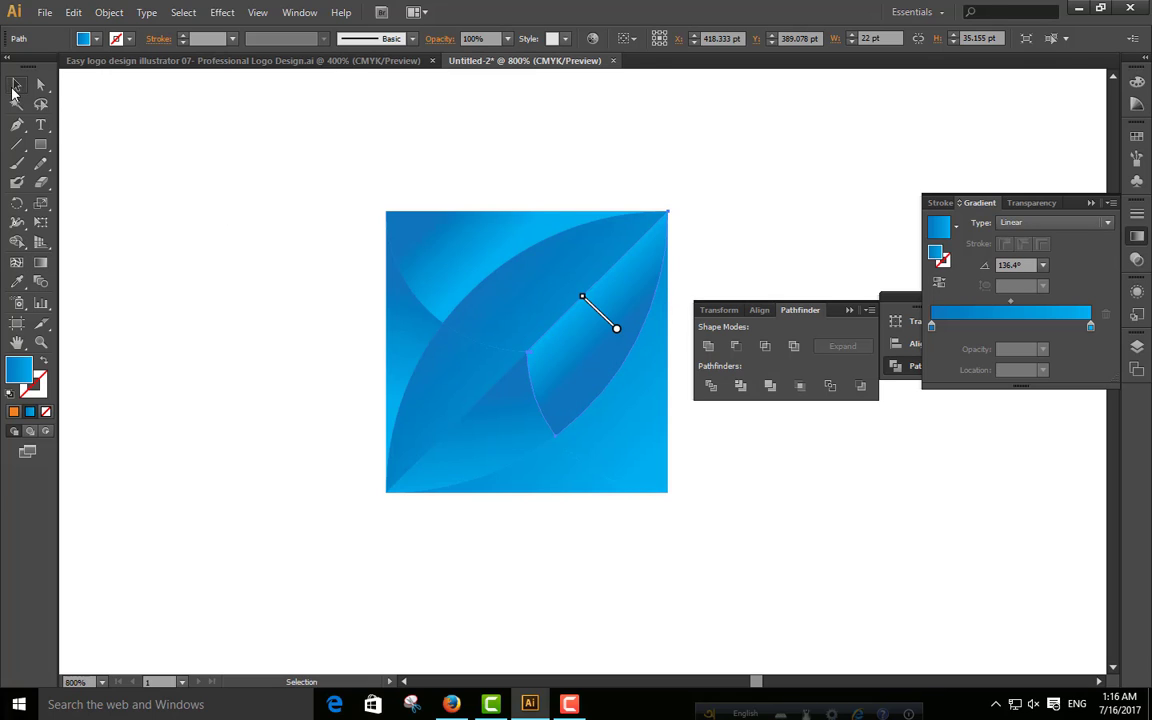
left_click(305, 461)
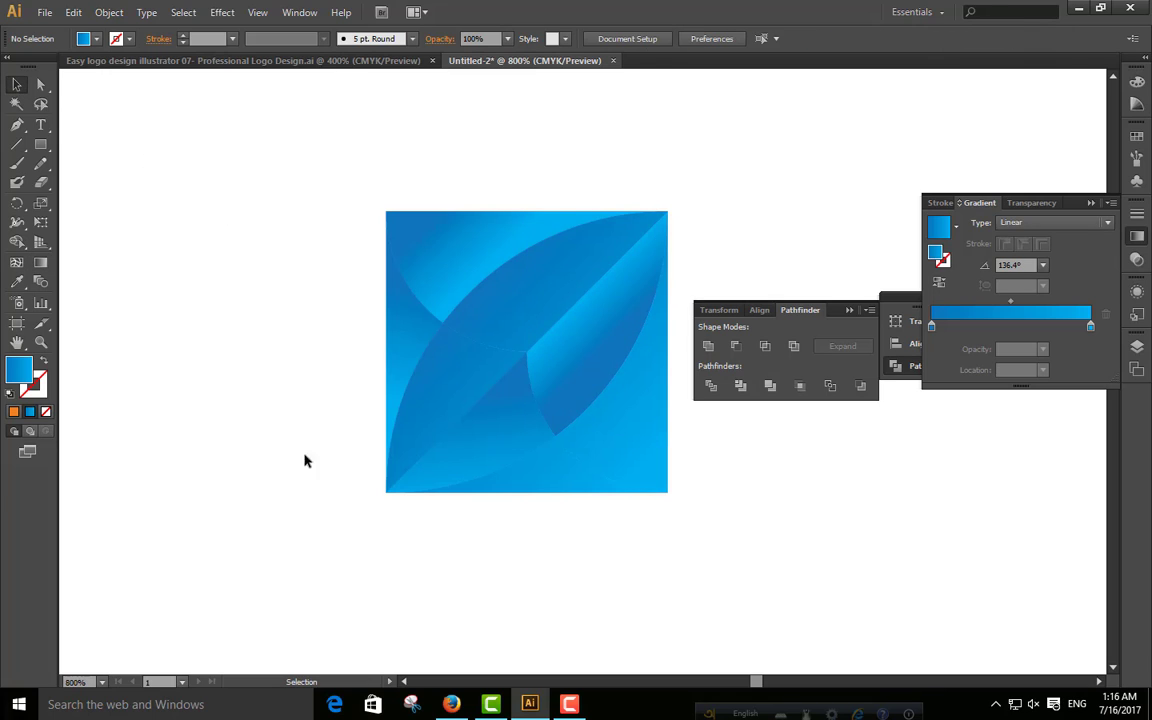
Step: Angle the gradient of the lower-left leaf piece above the diagonal to about -33°, light along the diagonal, and deselect it
left_click(474, 385)
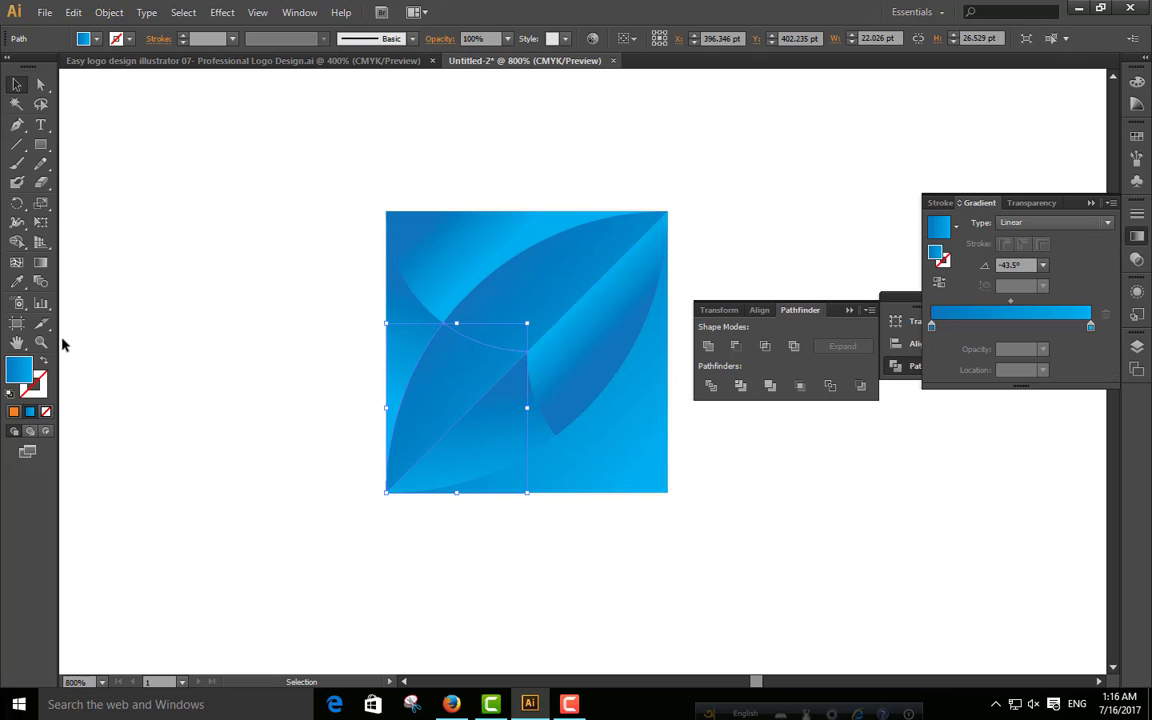
left_click(46, 265)
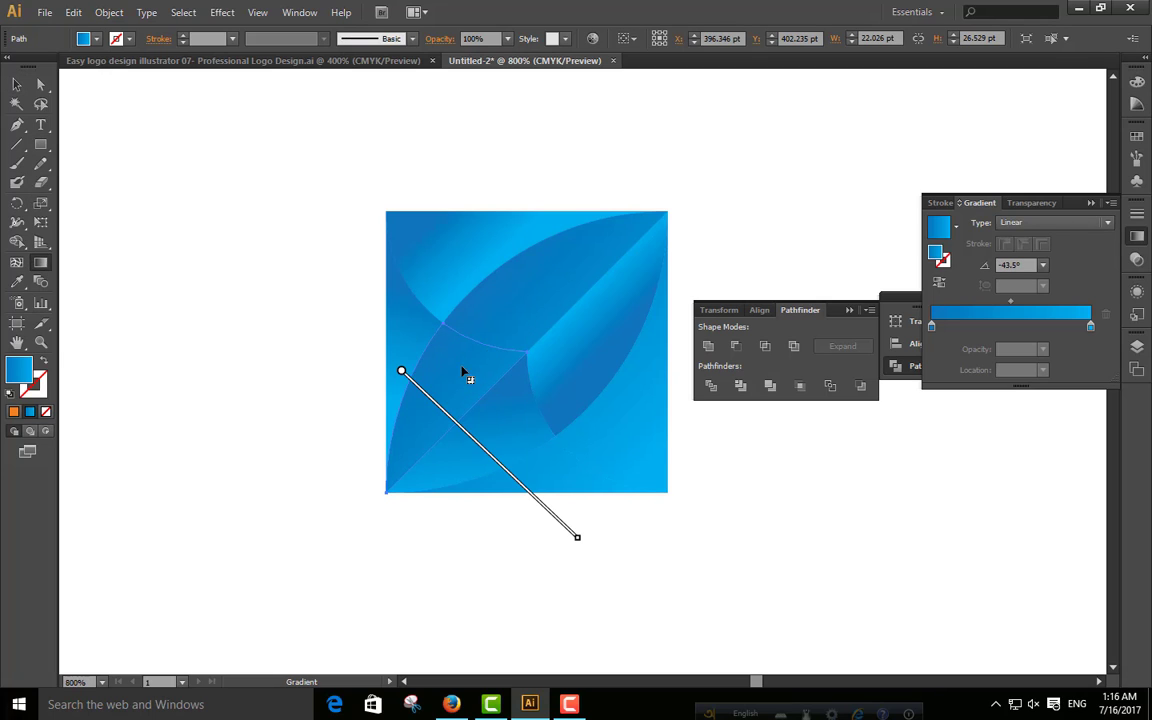
mouse_move(451, 409)
left_mouse_down()
mouse_move(423, 344)
mouse_move(442, 404)
left_mouse_up()
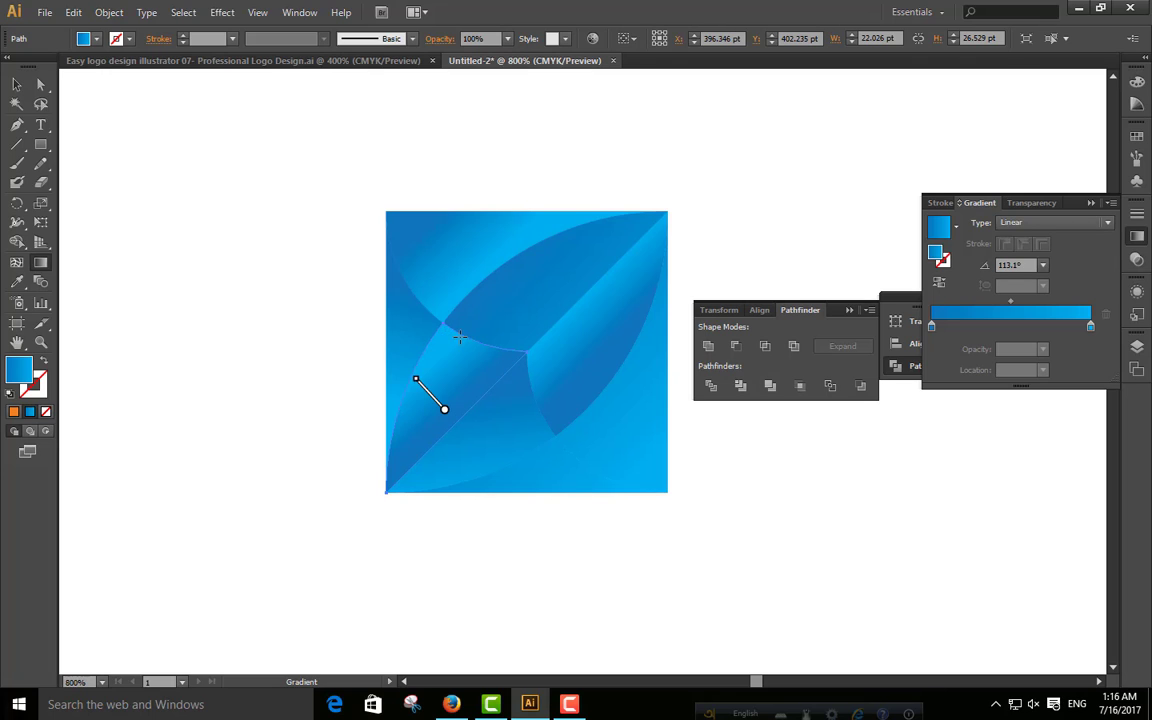
left_click_drag(437, 337, 481, 373)
left_click_drag(405, 389, 443, 412)
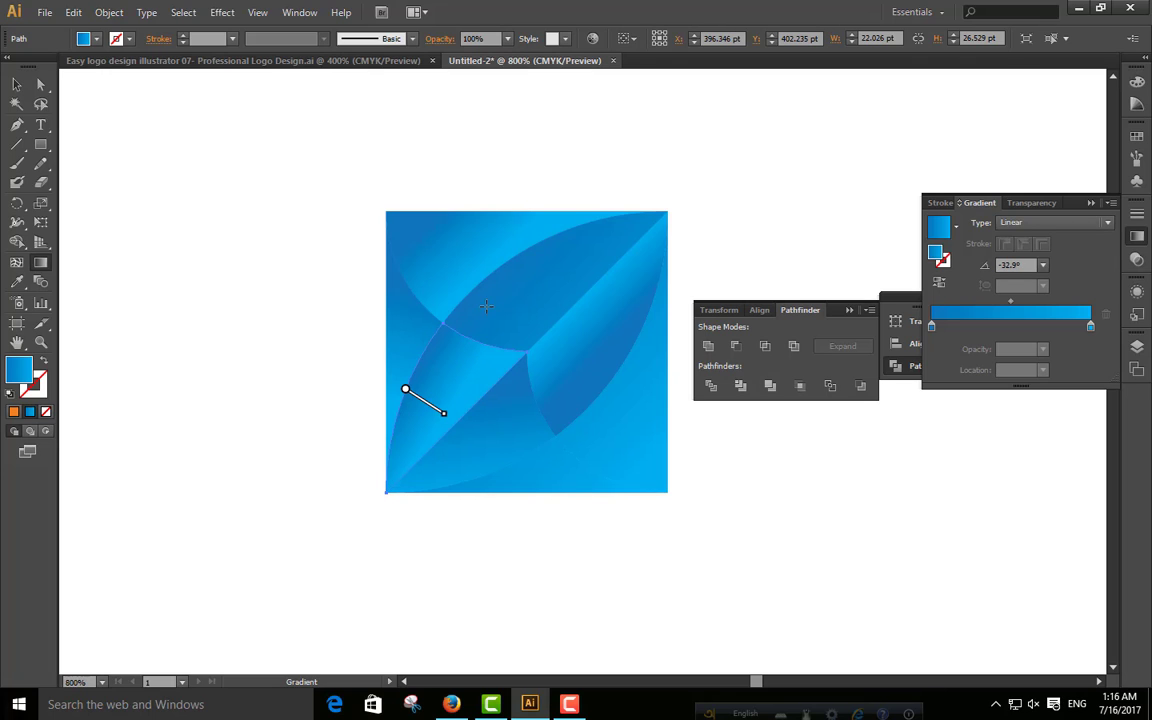
left_click(16, 84)
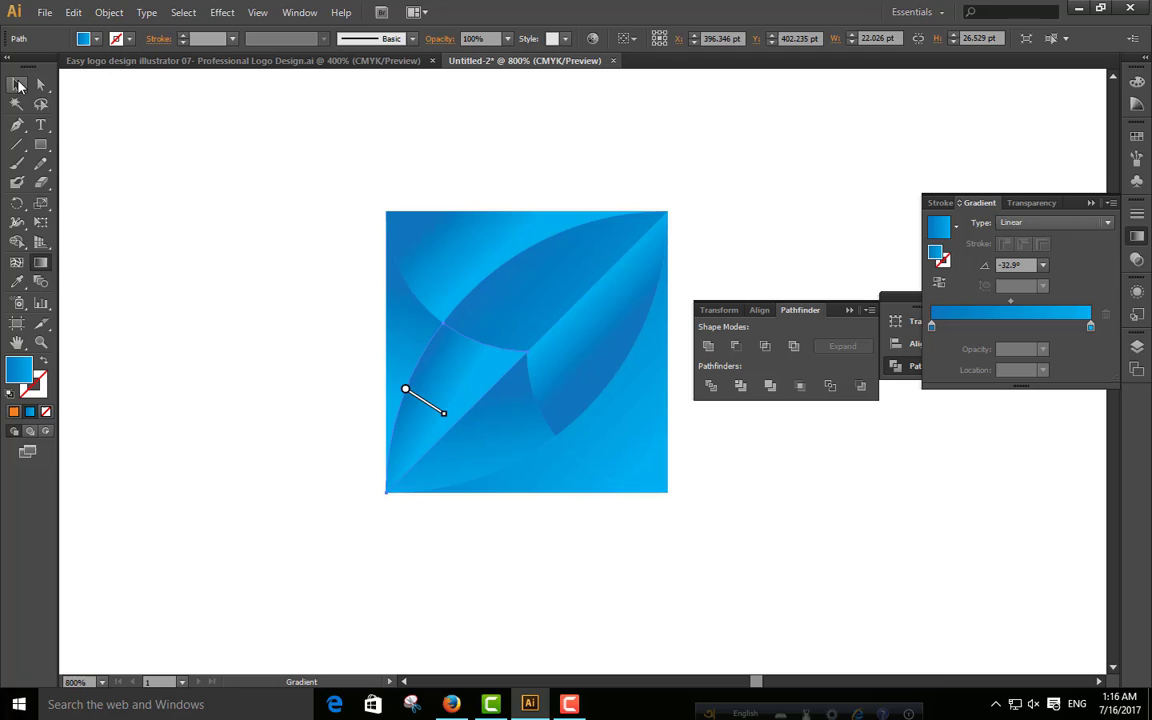
left_click(159, 206)
Step: Redraw the gradient of the lower-left leaf piece above the diagonal at about 140°, dark along the diagonal, and deselect it
left_click(535, 302)
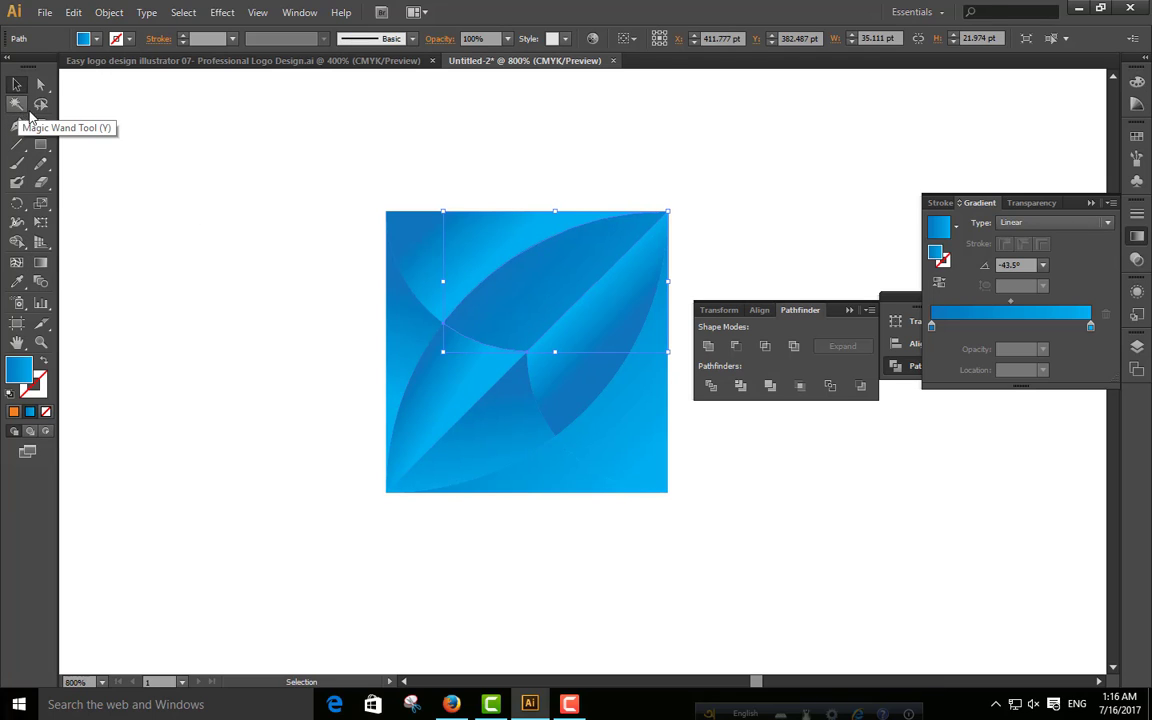
left_click(347, 482)
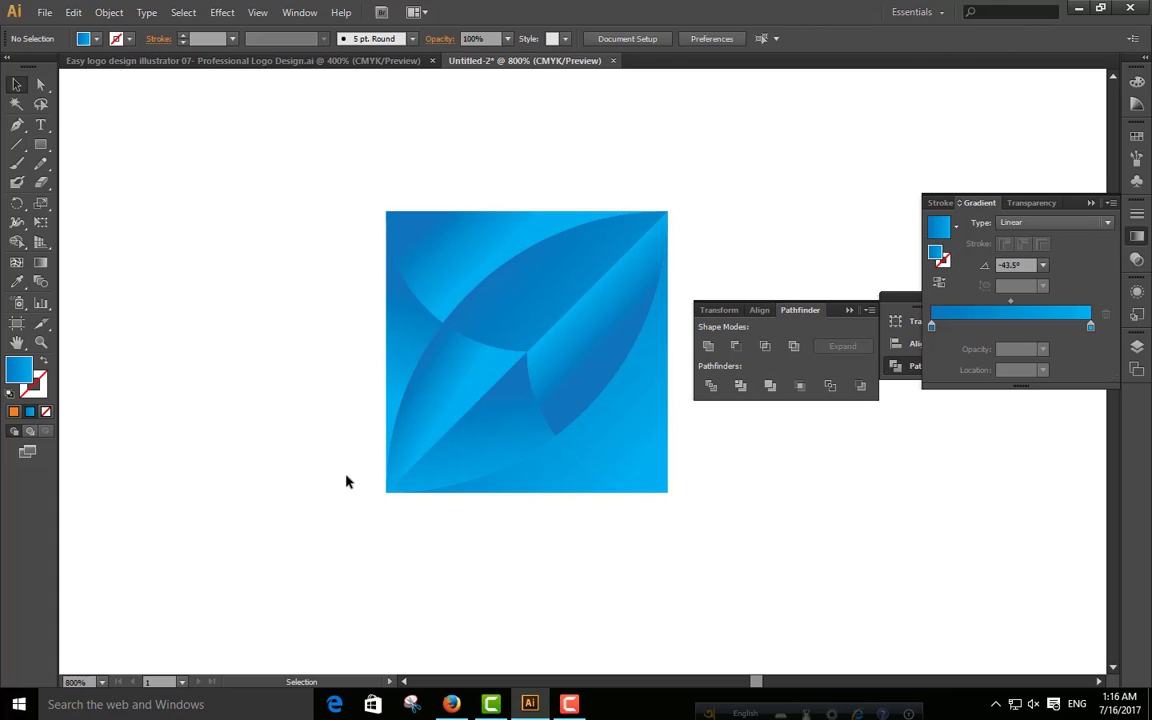
left_click(433, 422)
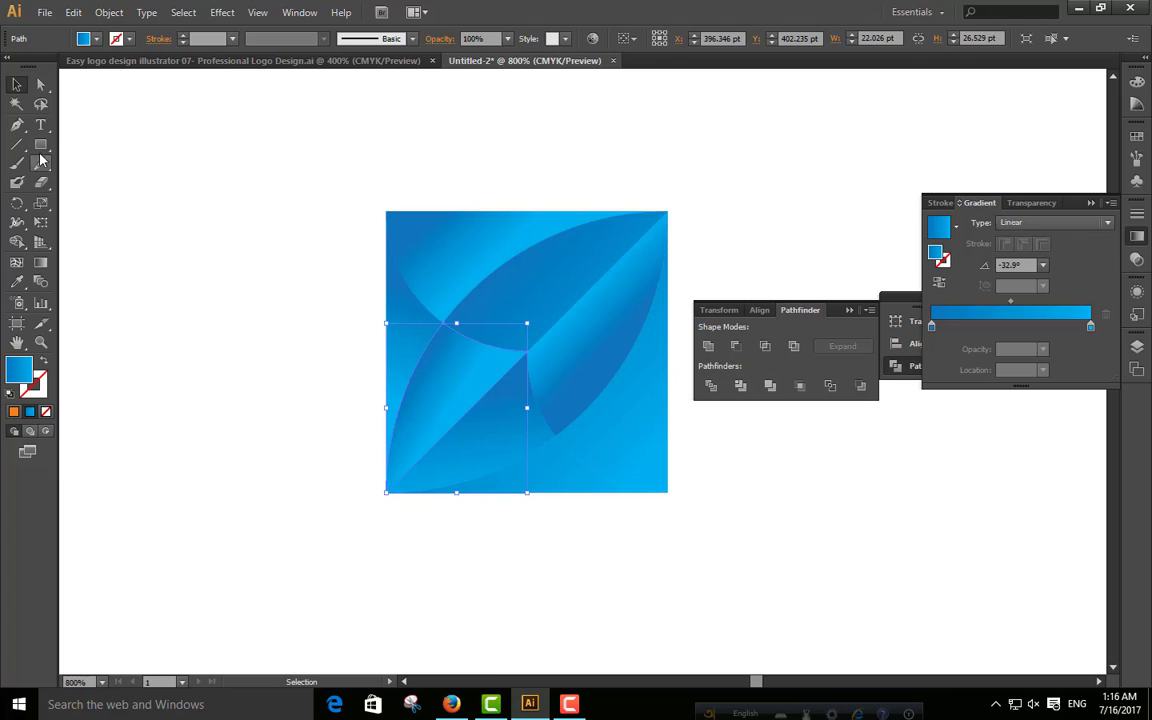
left_click(40, 261)
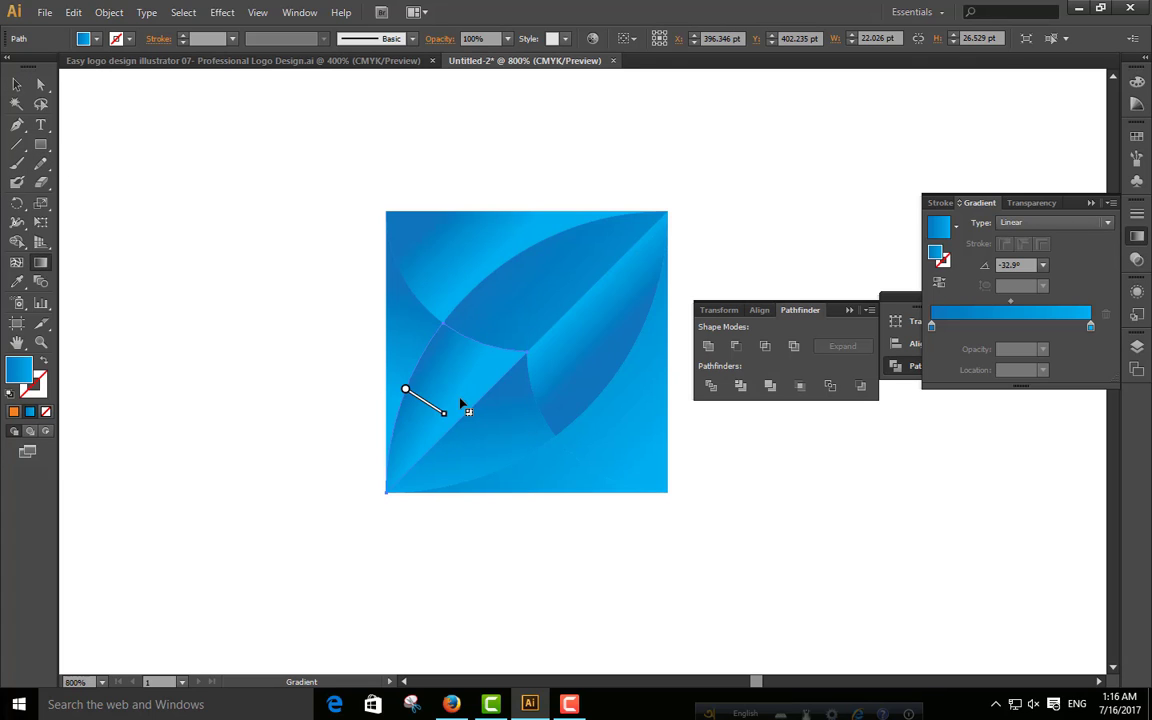
left_click_drag(457, 423, 393, 370)
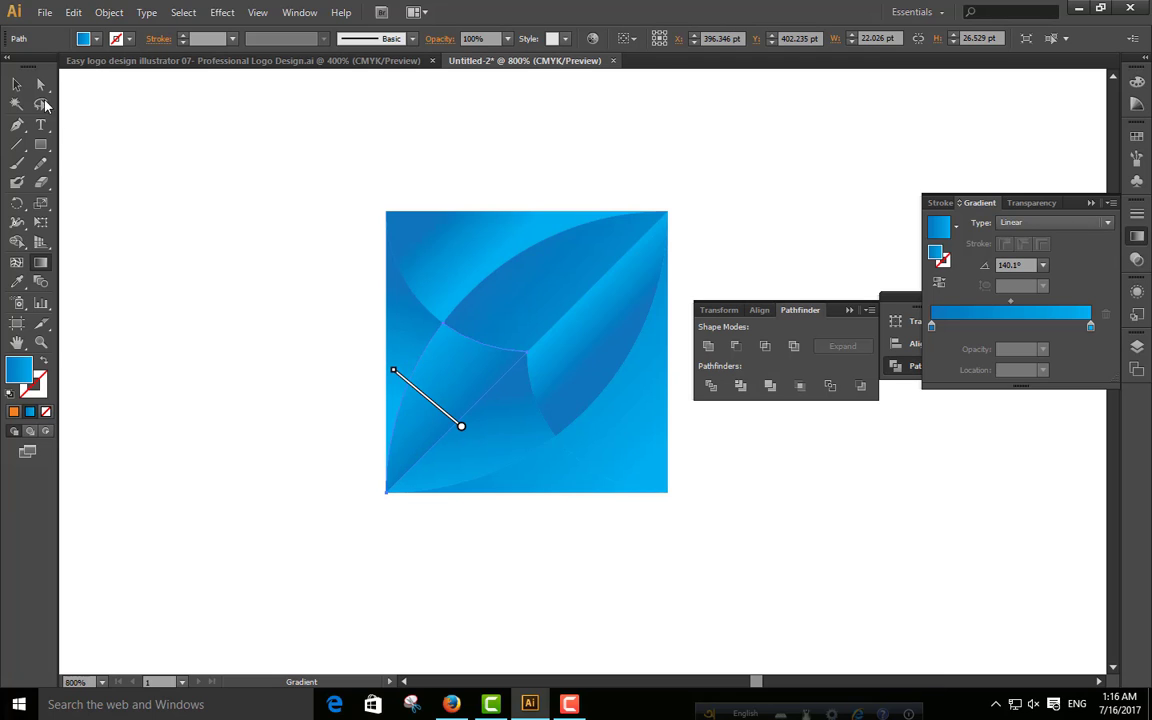
left_click(17, 84)
left_click(202, 453)
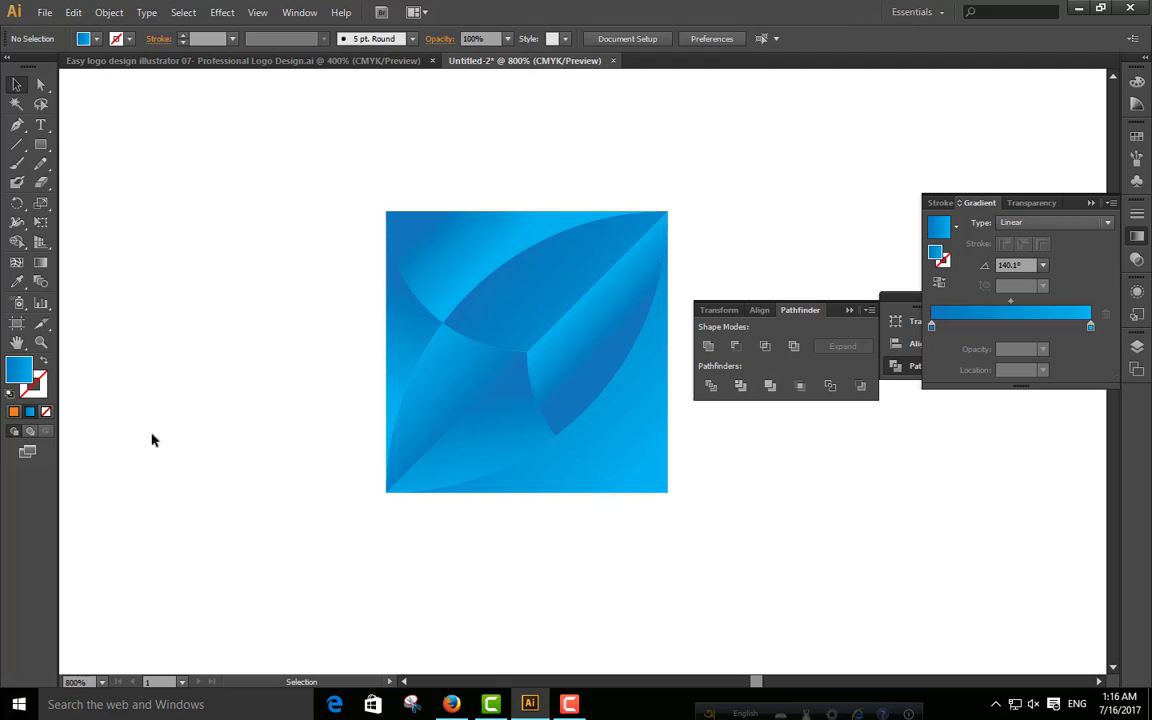
left_click_drag(257, 224, 675, 555)
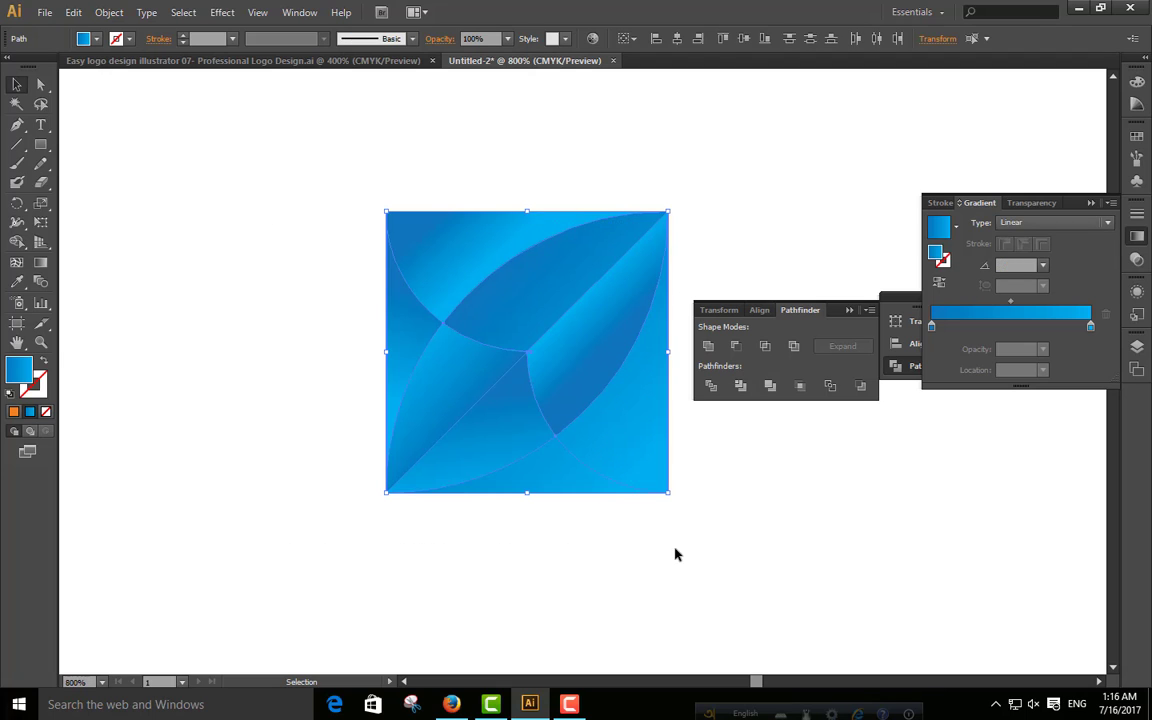
left_click(678, 551)
left_click(466, 415)
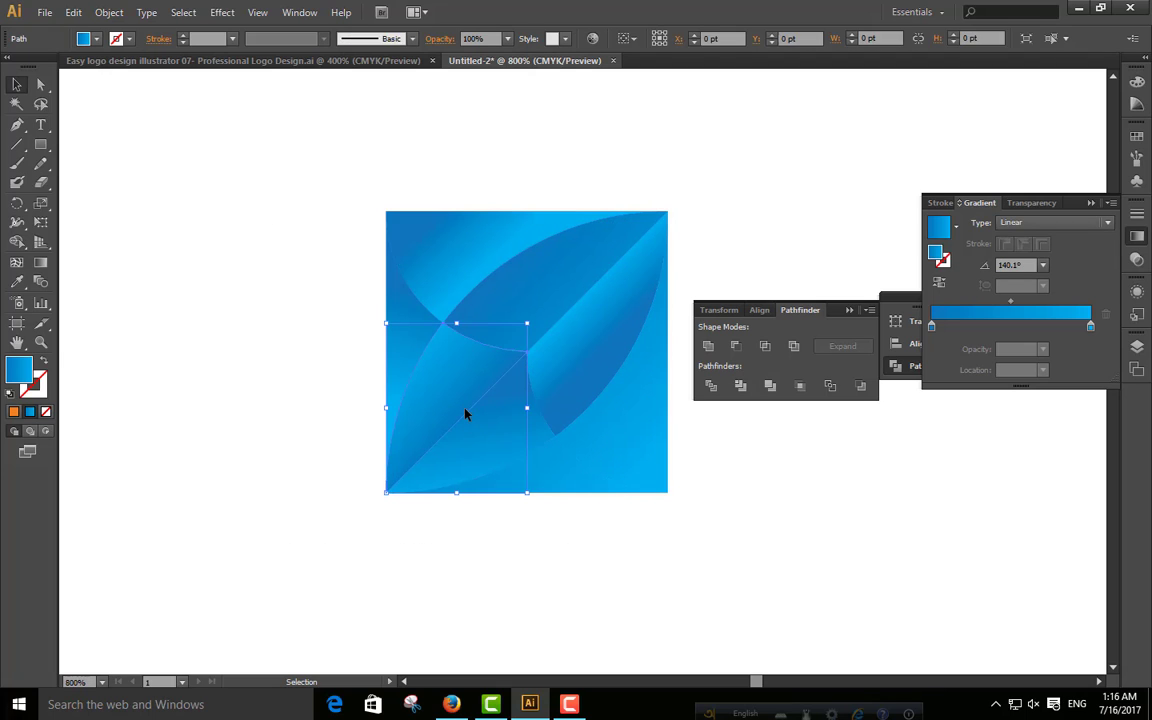
left_click(267, 509)
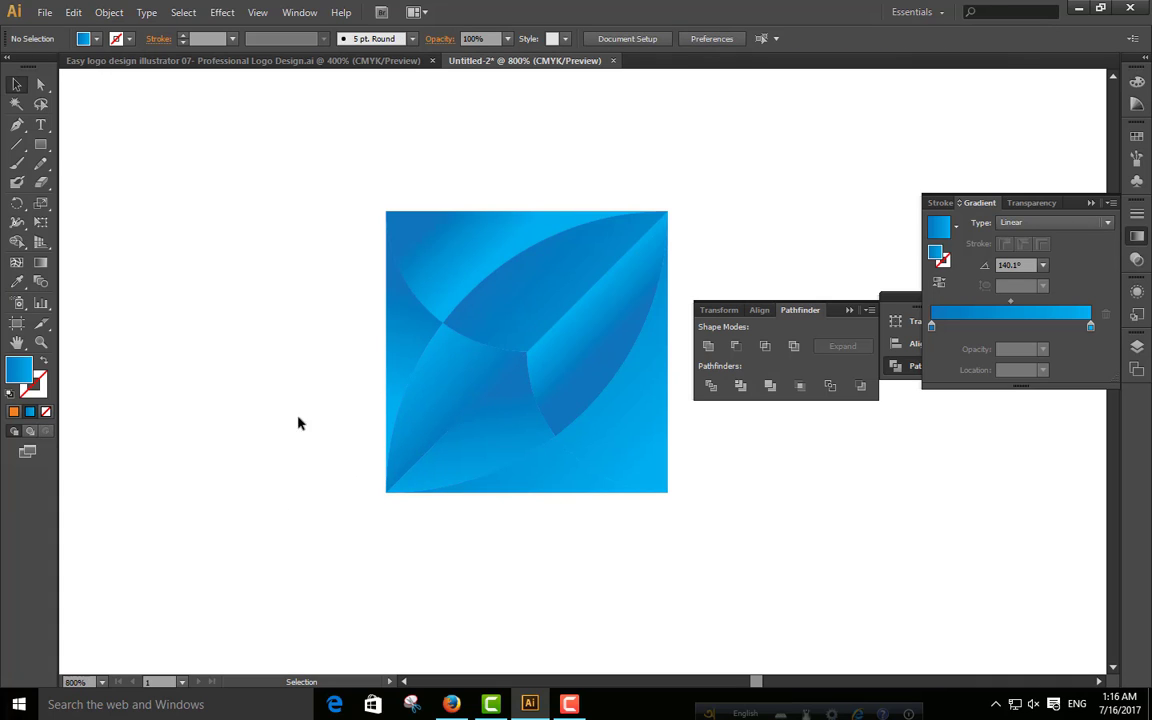
Step: Draw a white-stroked straight line about 22 by 22 pt from the square's lower-left corner to its centre along the diagonal
left_click(17, 144)
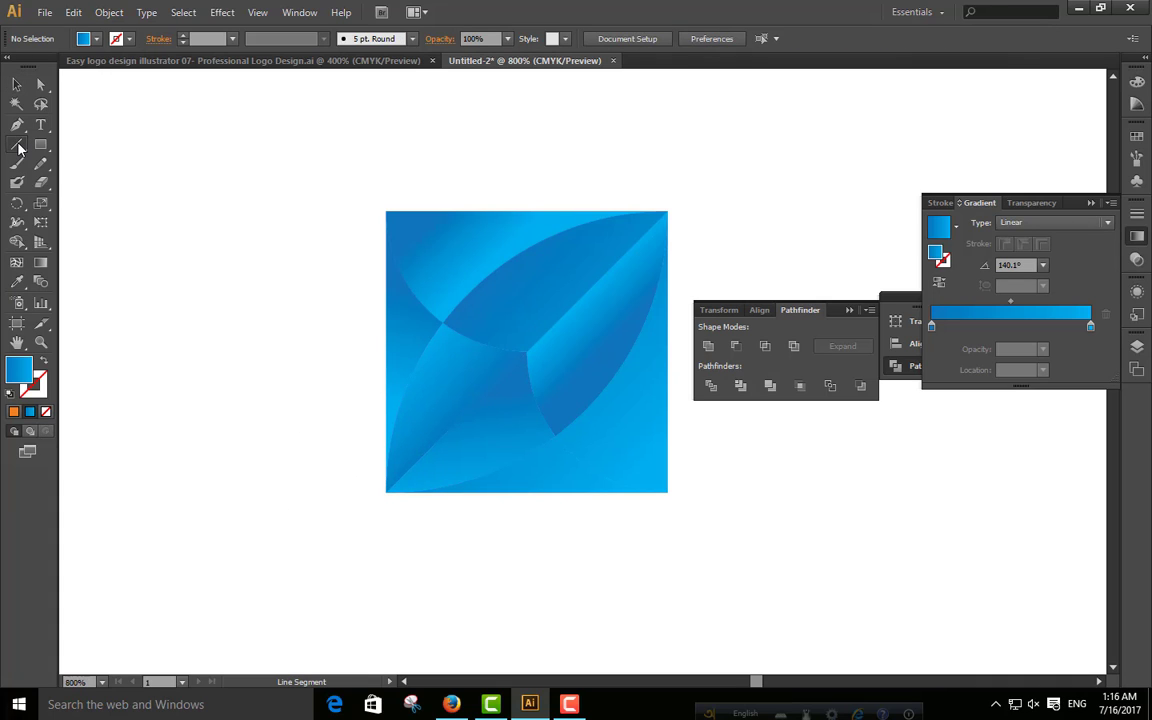
left_click(130, 39)
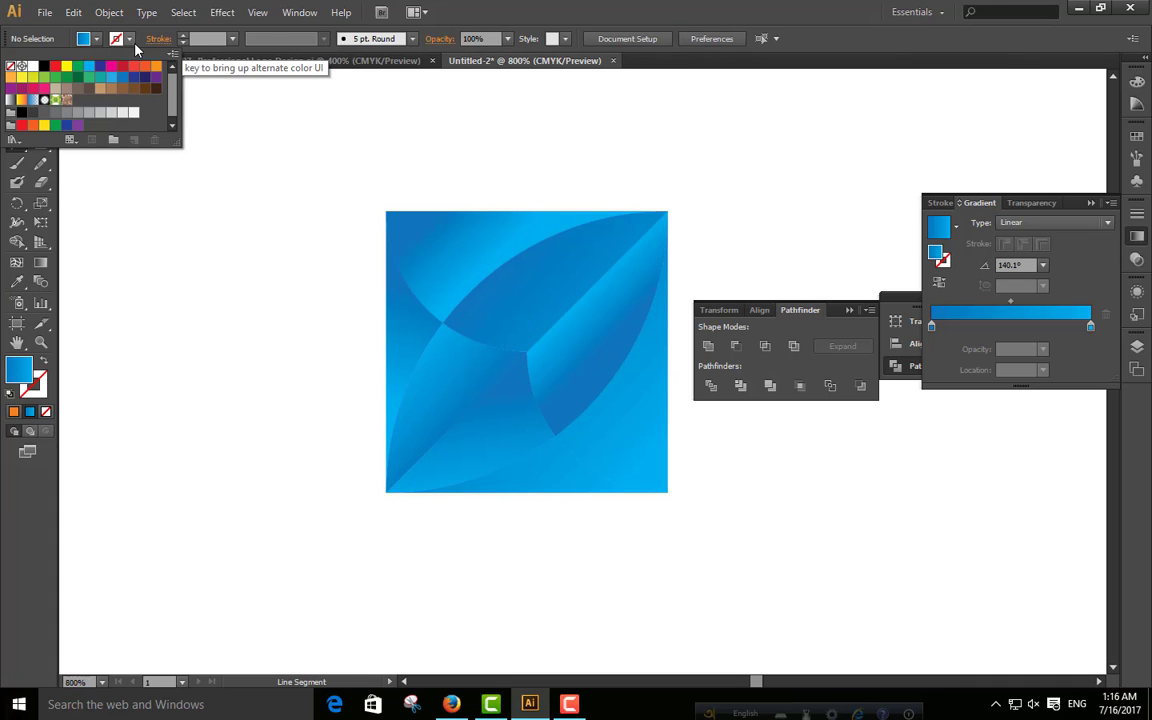
left_click(31, 67)
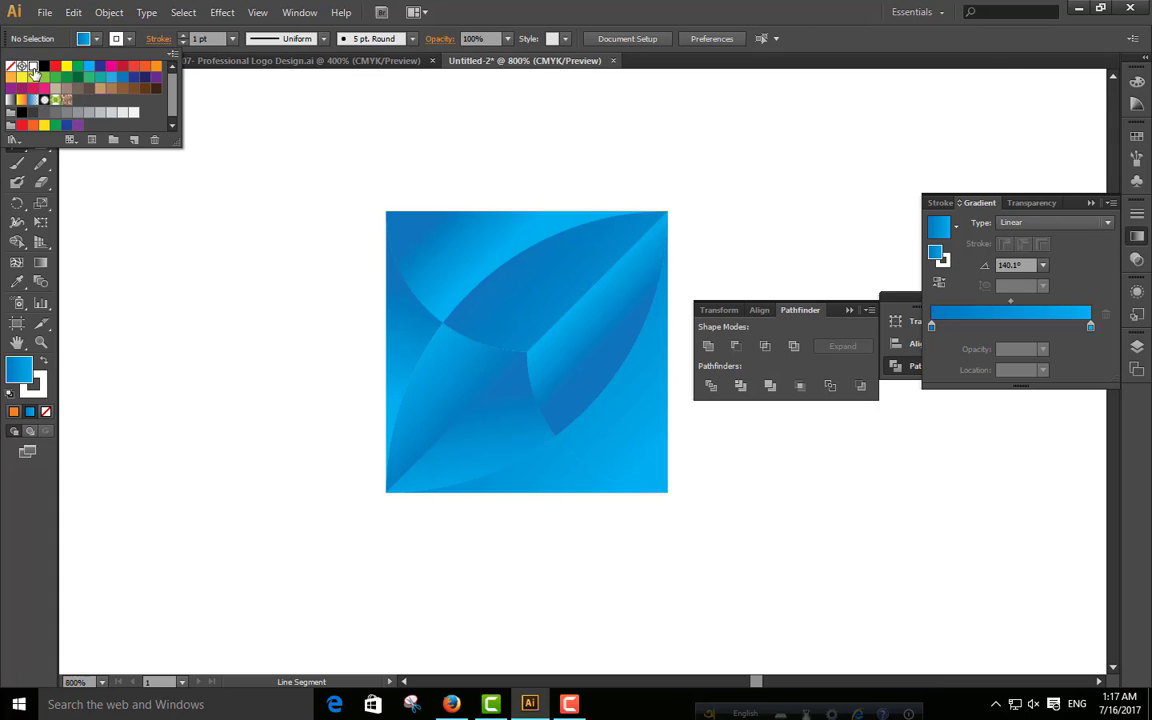
double_click(33, 68)
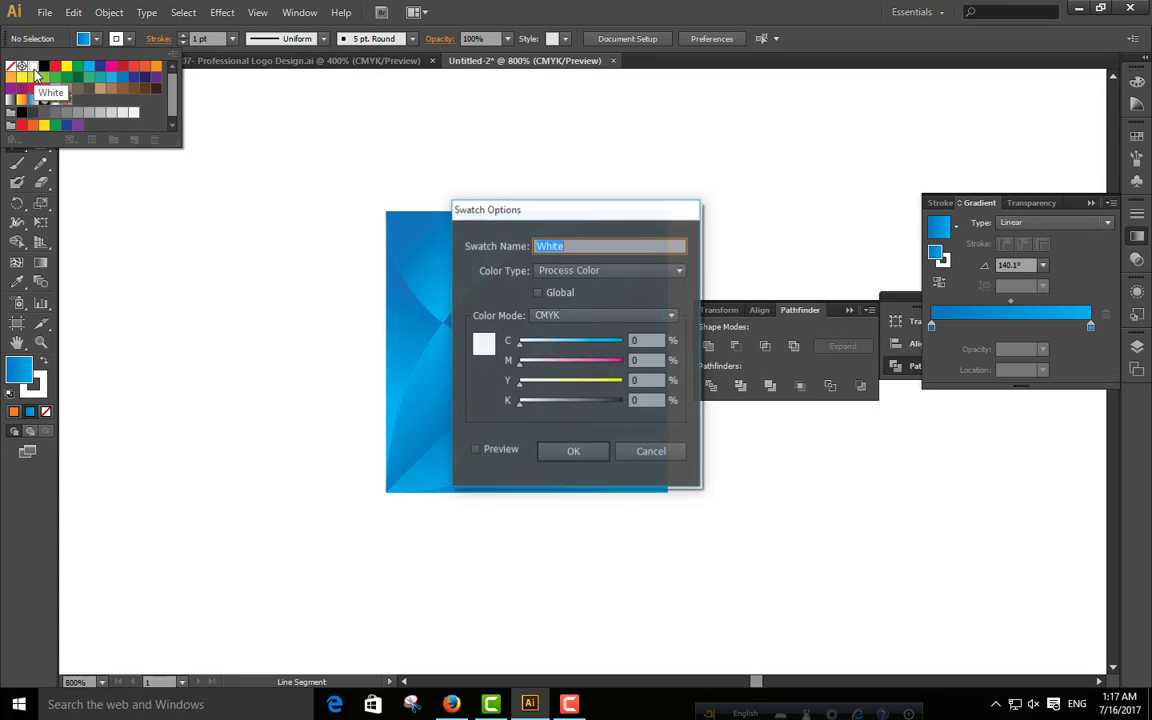
left_click(651, 451)
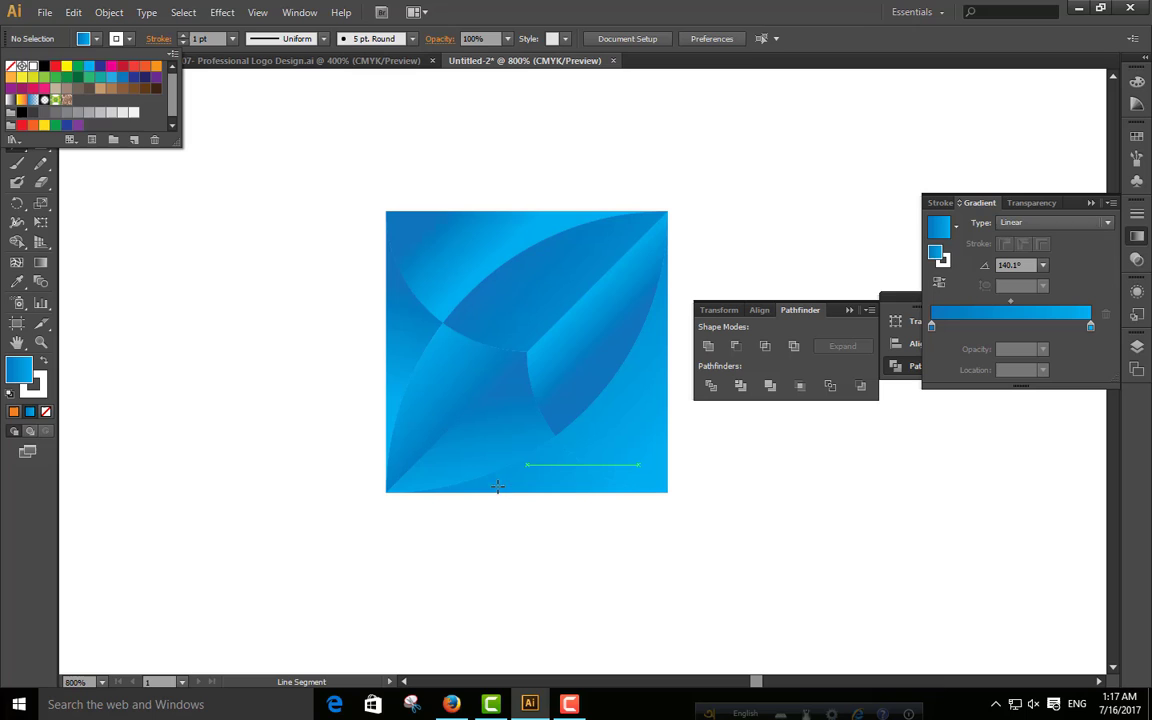
left_click(387, 491)
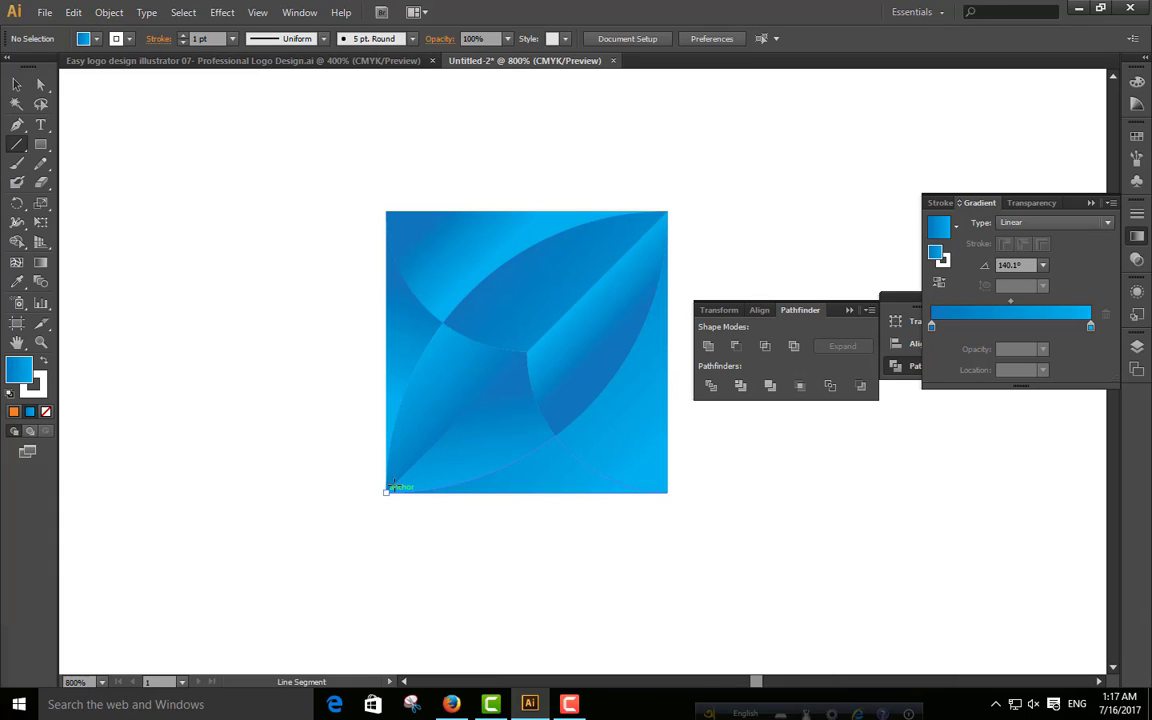
left_click_drag(390, 488, 526, 352)
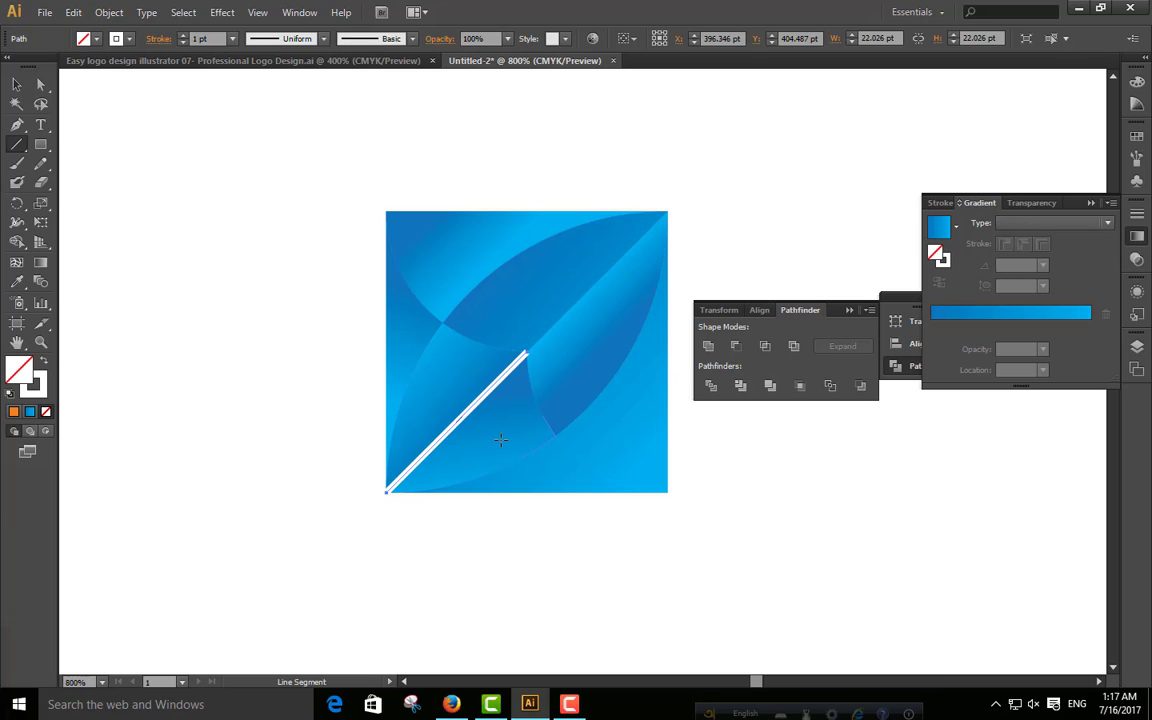
Step: Set the white diagonal line's stroke weight to 0.5 pt
left_click(233, 39)
left_click(256, 91)
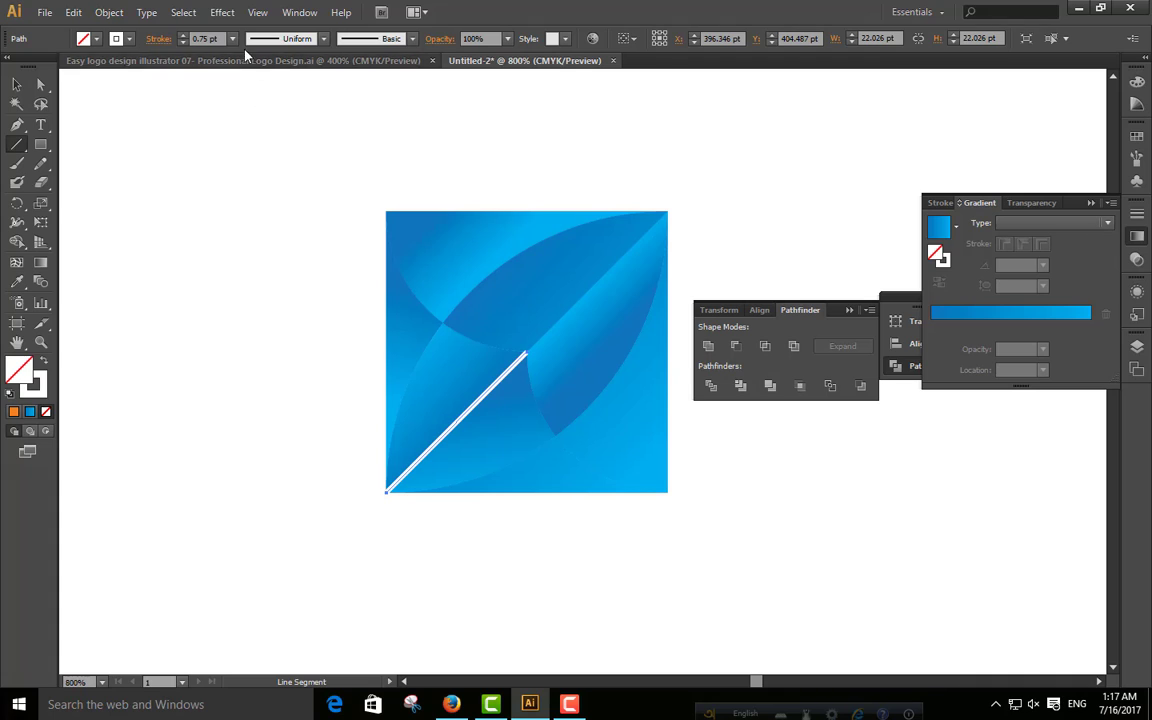
left_click(233, 39)
left_click(257, 73)
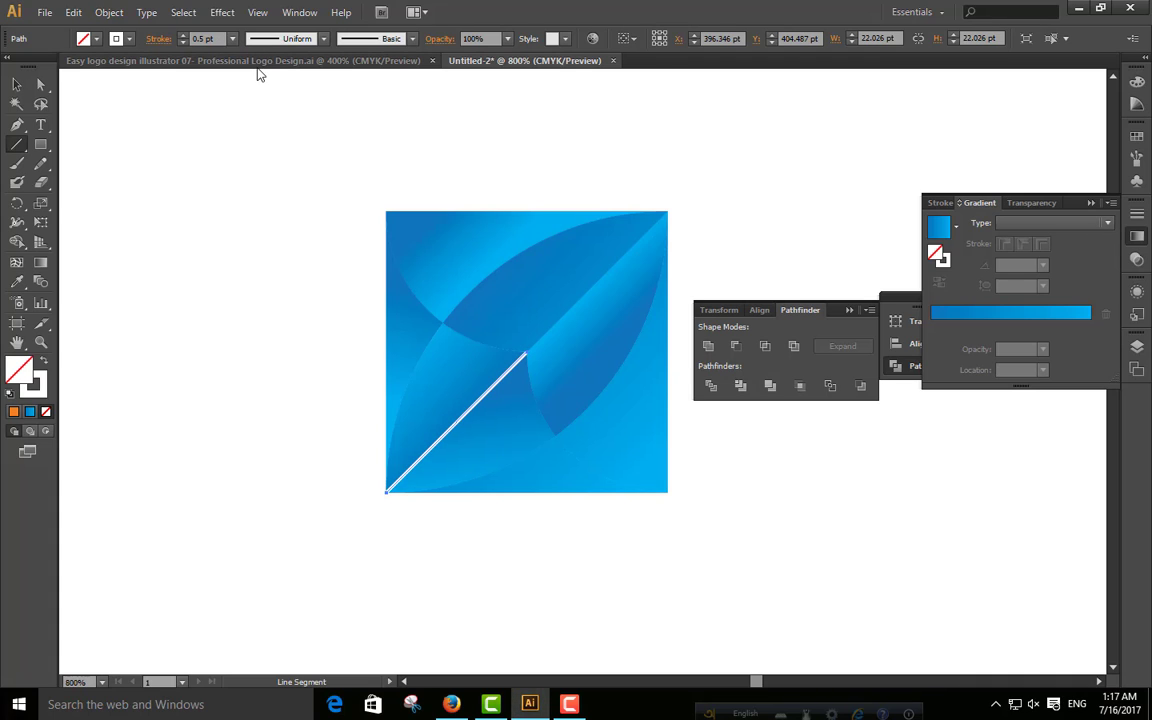
Step: Give the white diagonal line the lens-shaped width profile that tapers at both ends, and deselect it
left_click(234, 40)
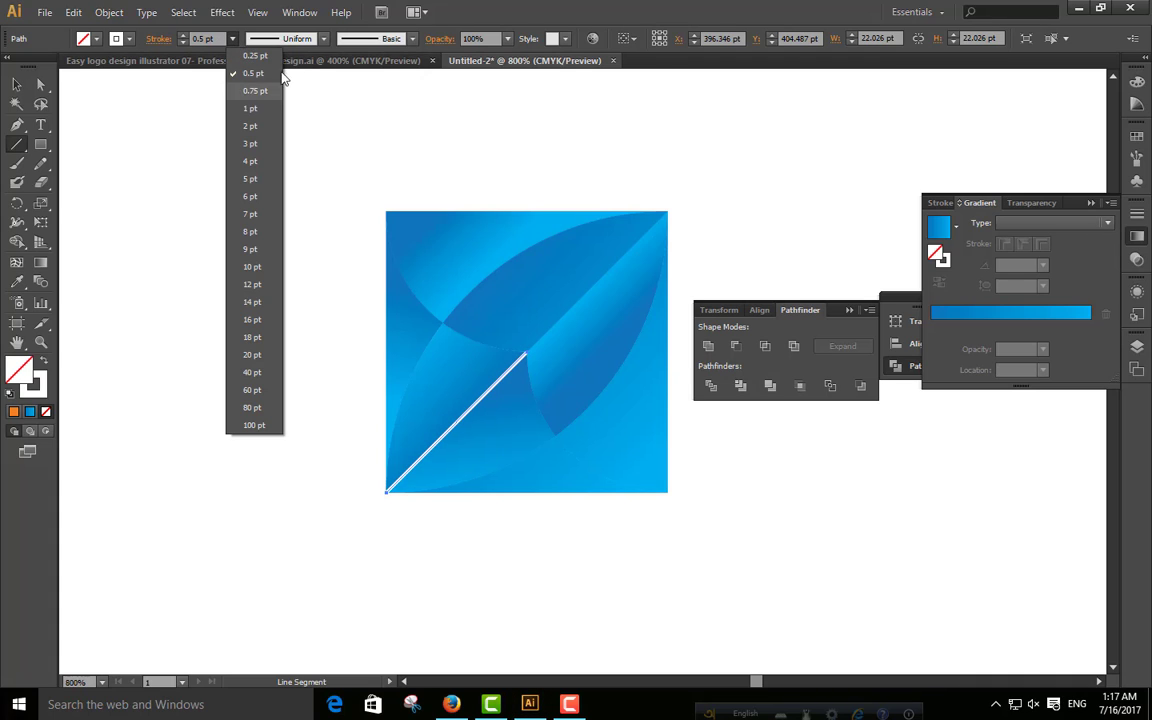
left_click(282, 38)
left_click(315, 42)
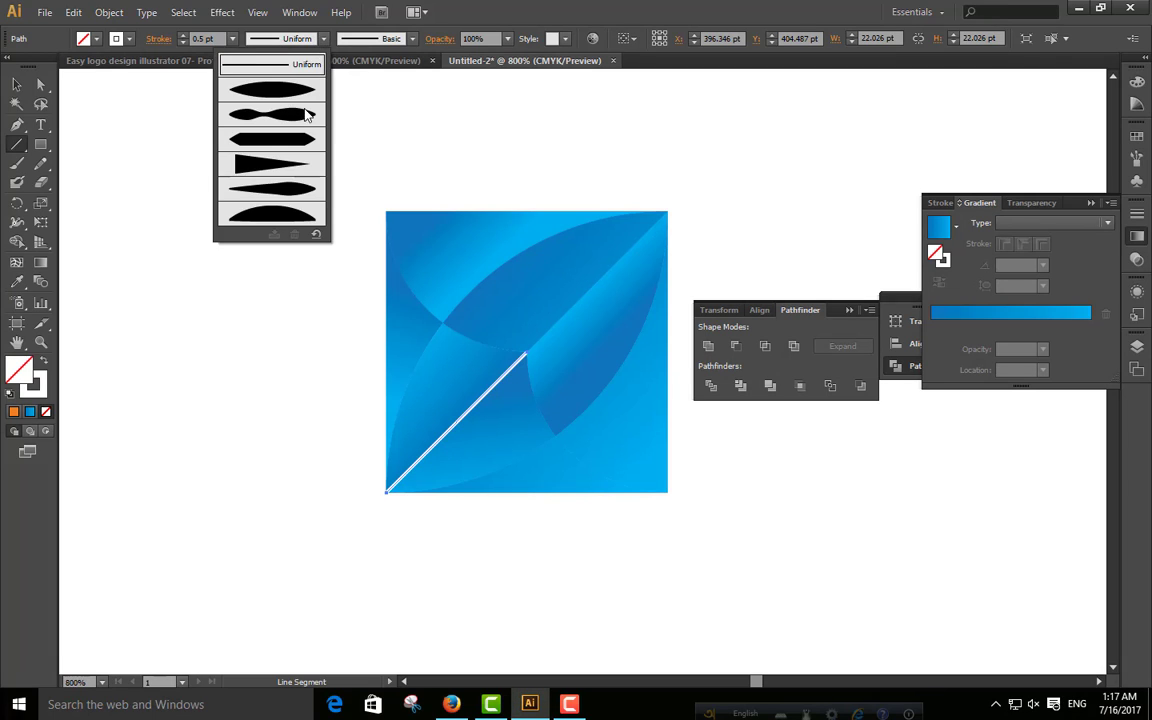
left_click(258, 89)
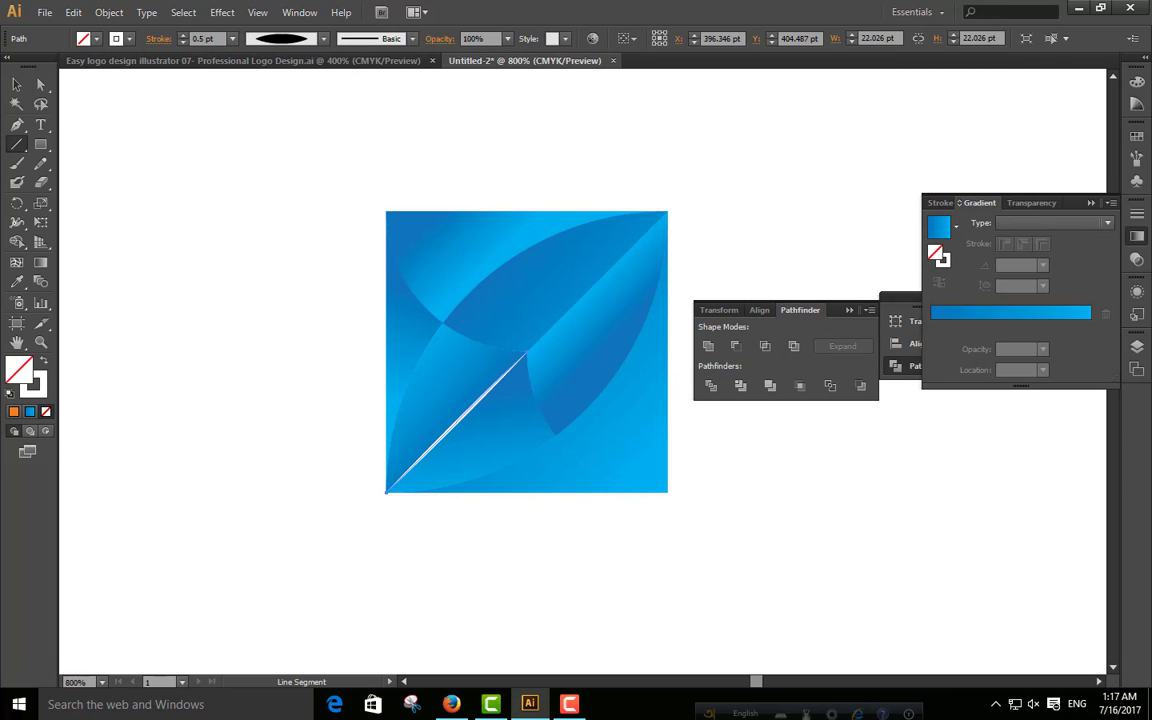
left_click(16, 84)
left_click(263, 393)
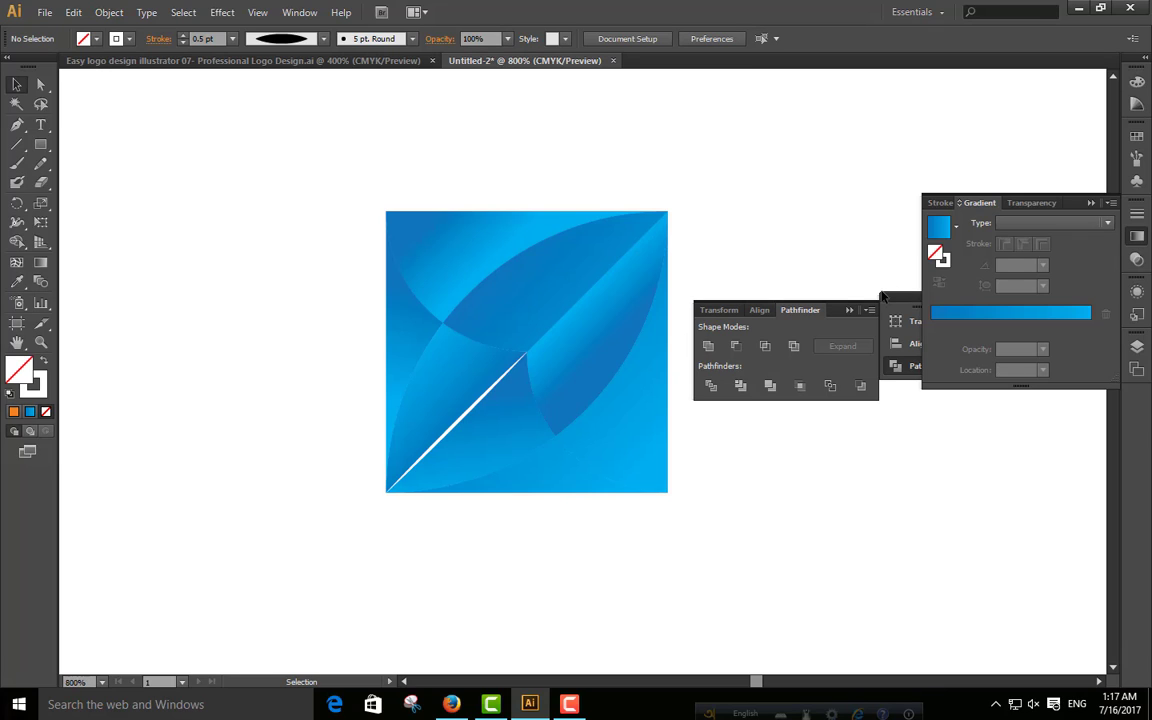
Step: Collapse the Pathfinder and Gradient panels and close the floating Transform, Align and Pathfinder group
left_click(849, 306)
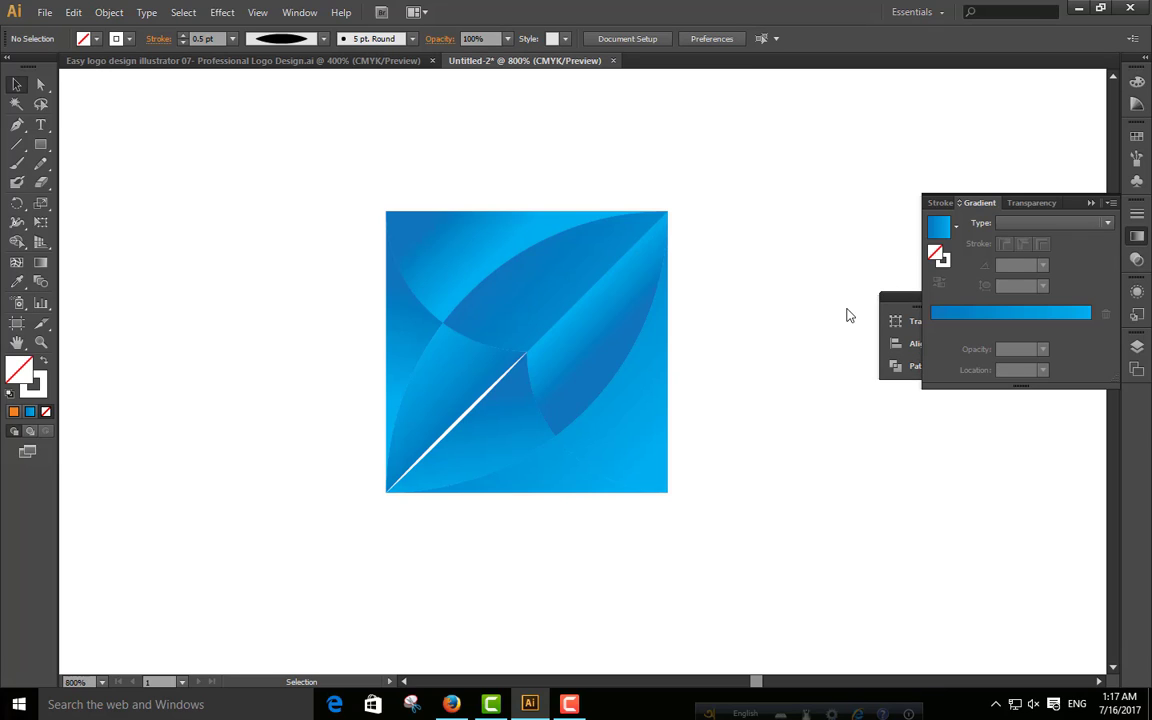
left_click(1090, 204)
left_click(957, 298)
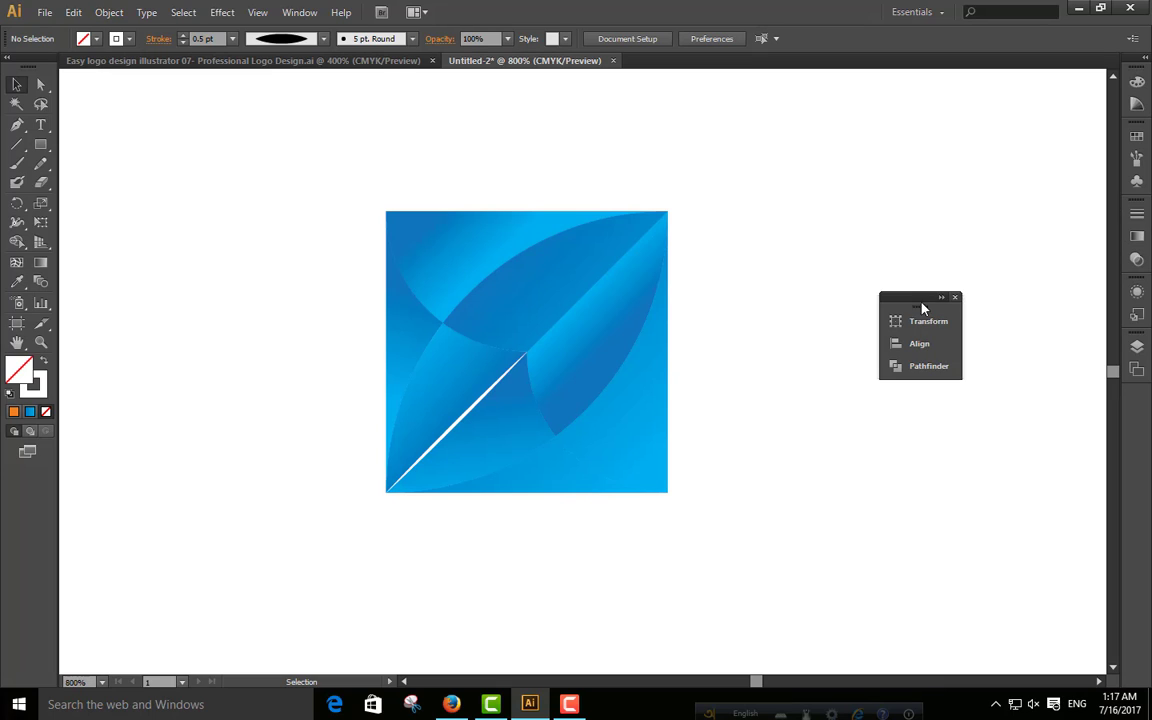
Step: Delete the two blue pieces outside the leaf in the square's lower-right corner
left_click(641, 405)
key("Delete")
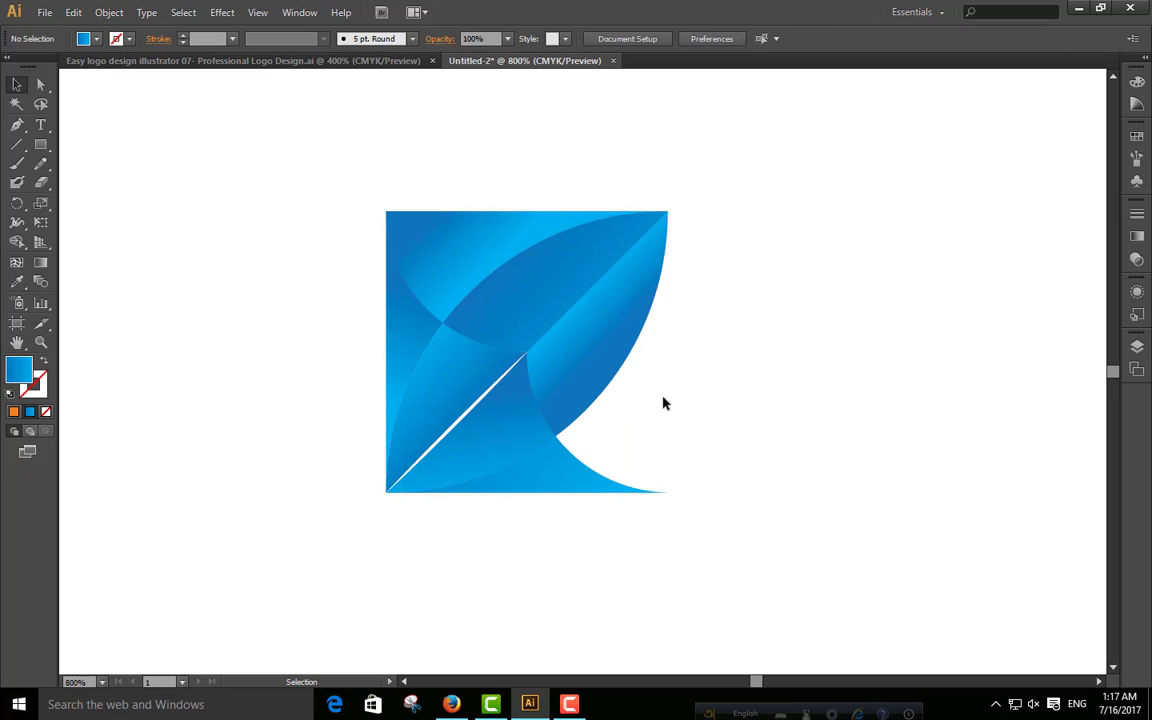
left_click(552, 466)
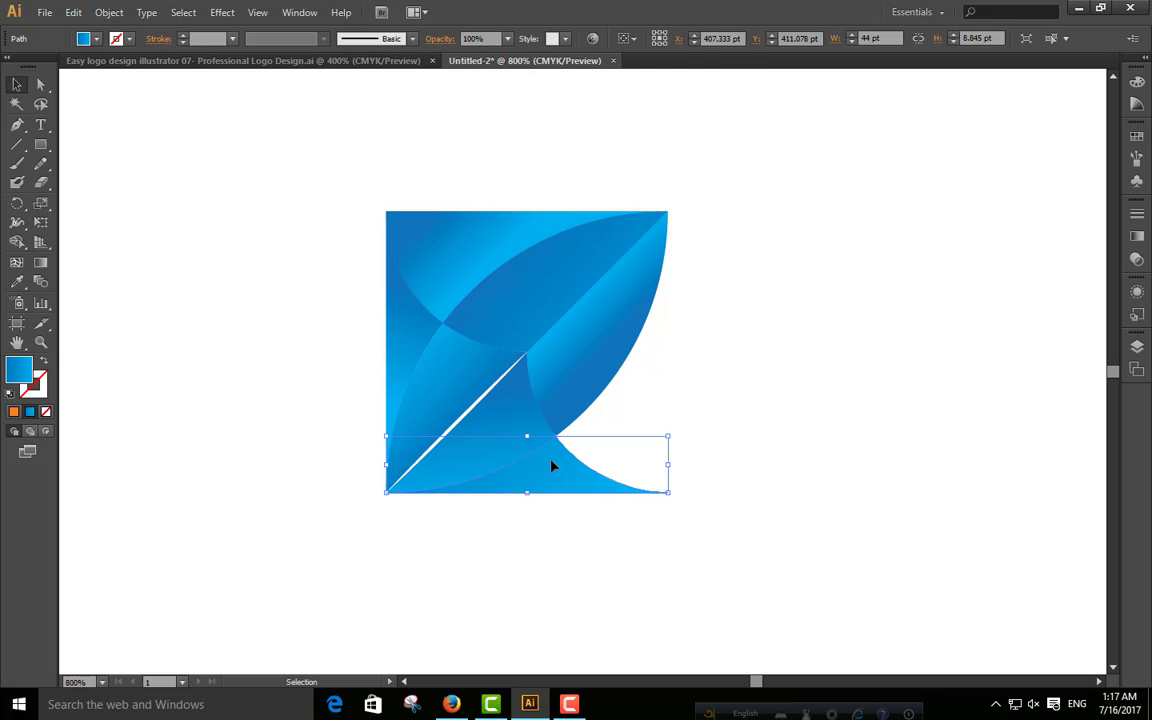
key("Delete")
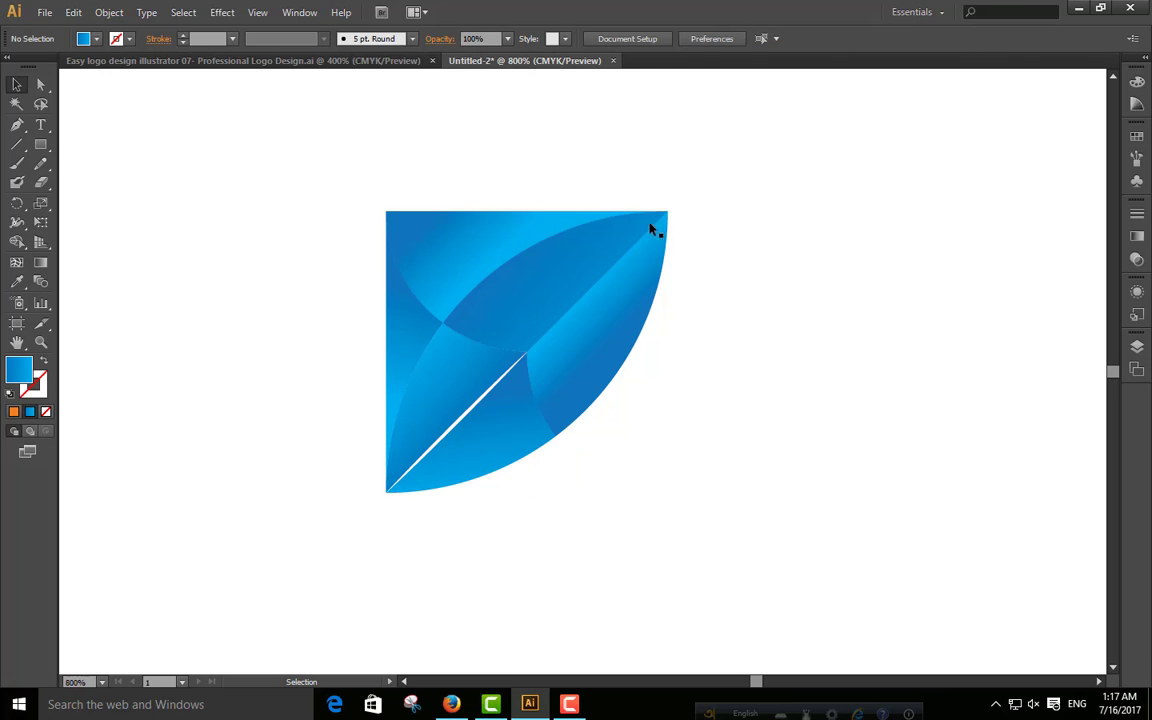
Step: Delete the two blue pieces outside the leaf in the square's upper-left corner, leaving nothing selected
left_click(430, 250)
left_click(219, 265)
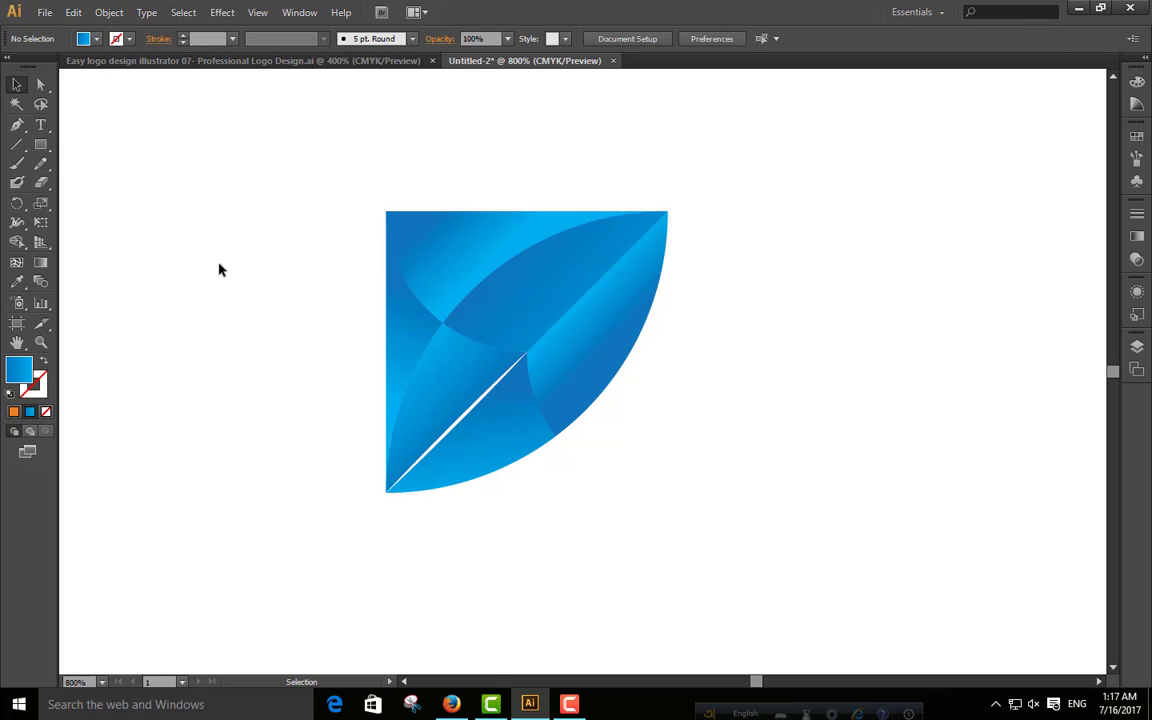
left_click(404, 226)
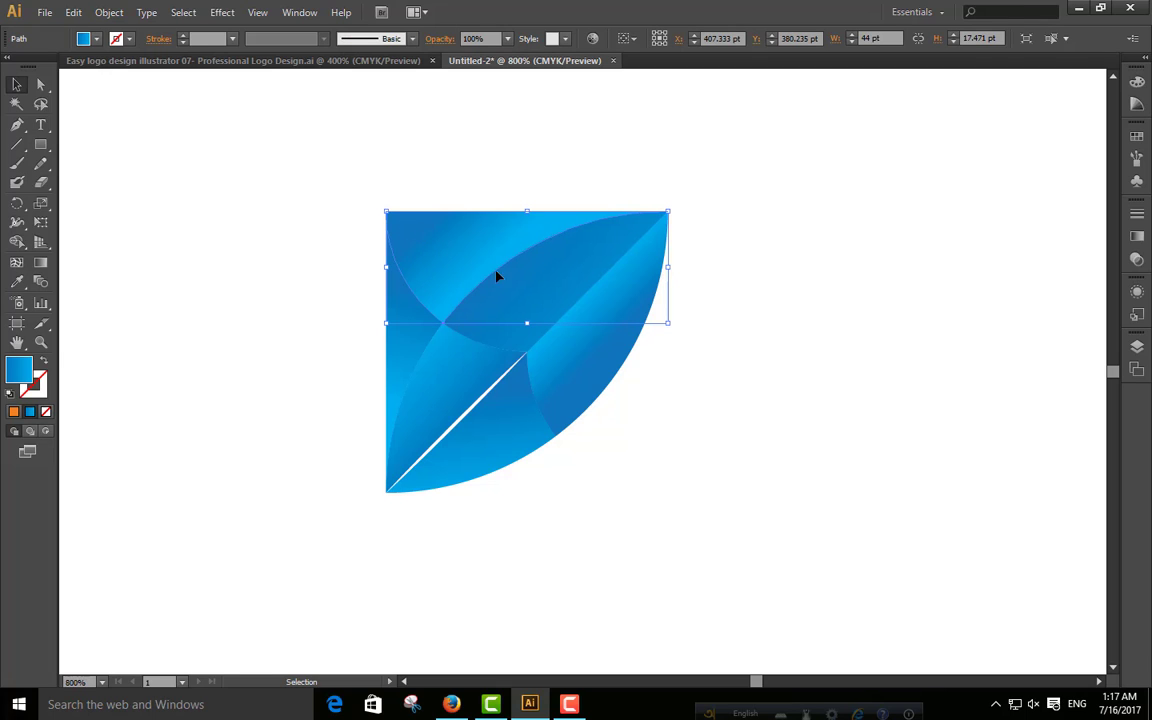
left_click(923, 264)
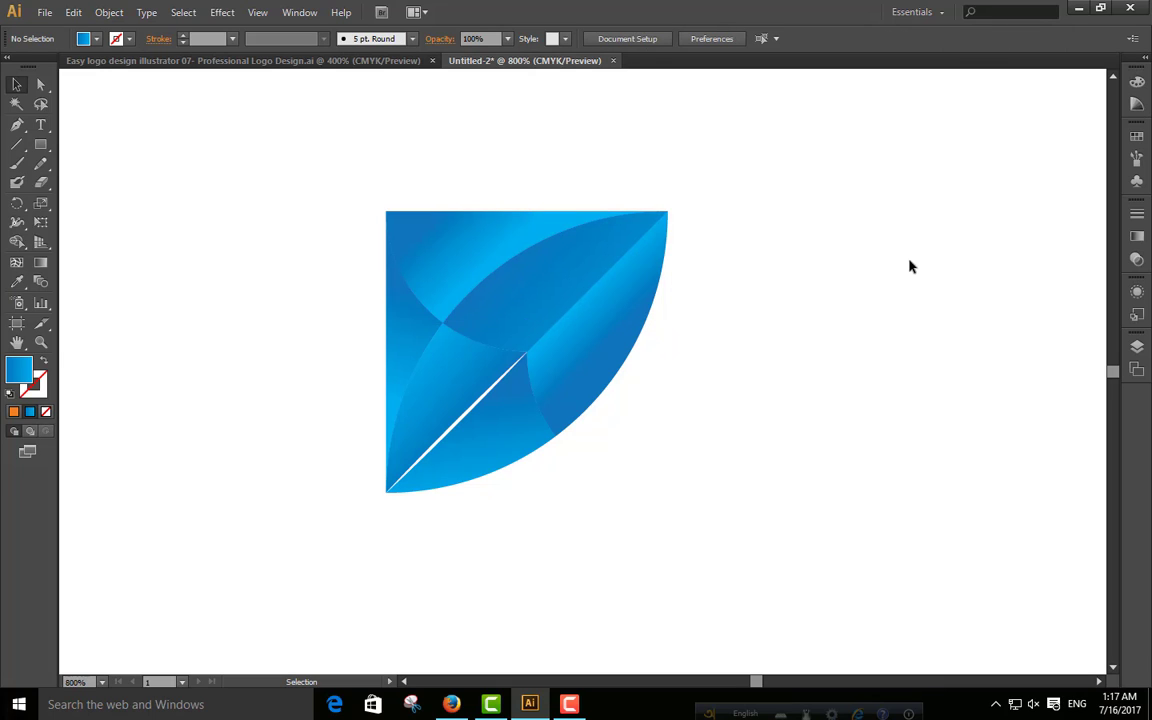
left_click(451, 247)
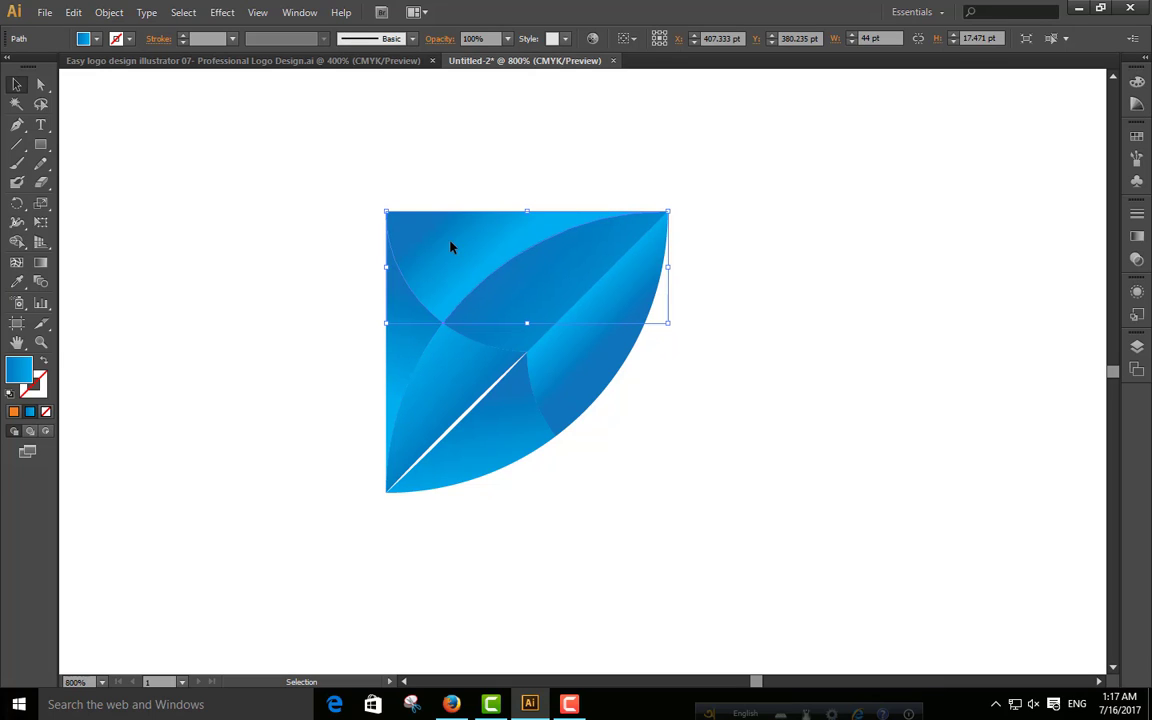
key("Delete")
left_click(404, 324)
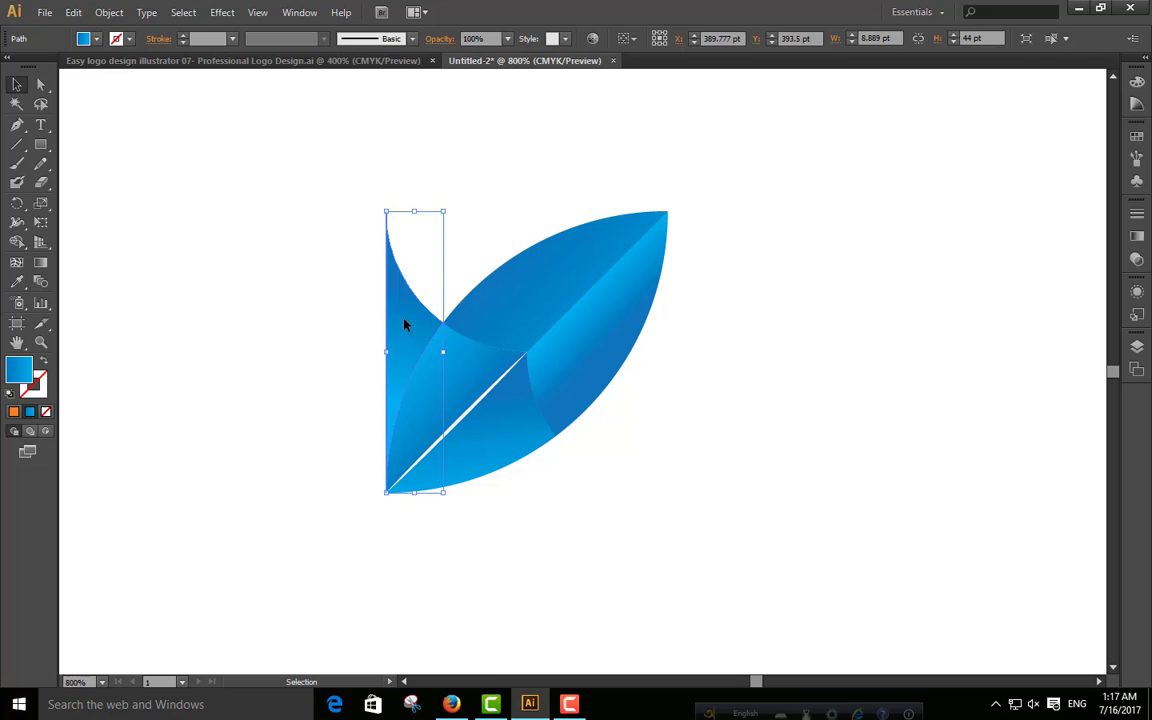
key("Delete")
left_click_drag(345, 232, 470, 378)
left_click(940, 316)
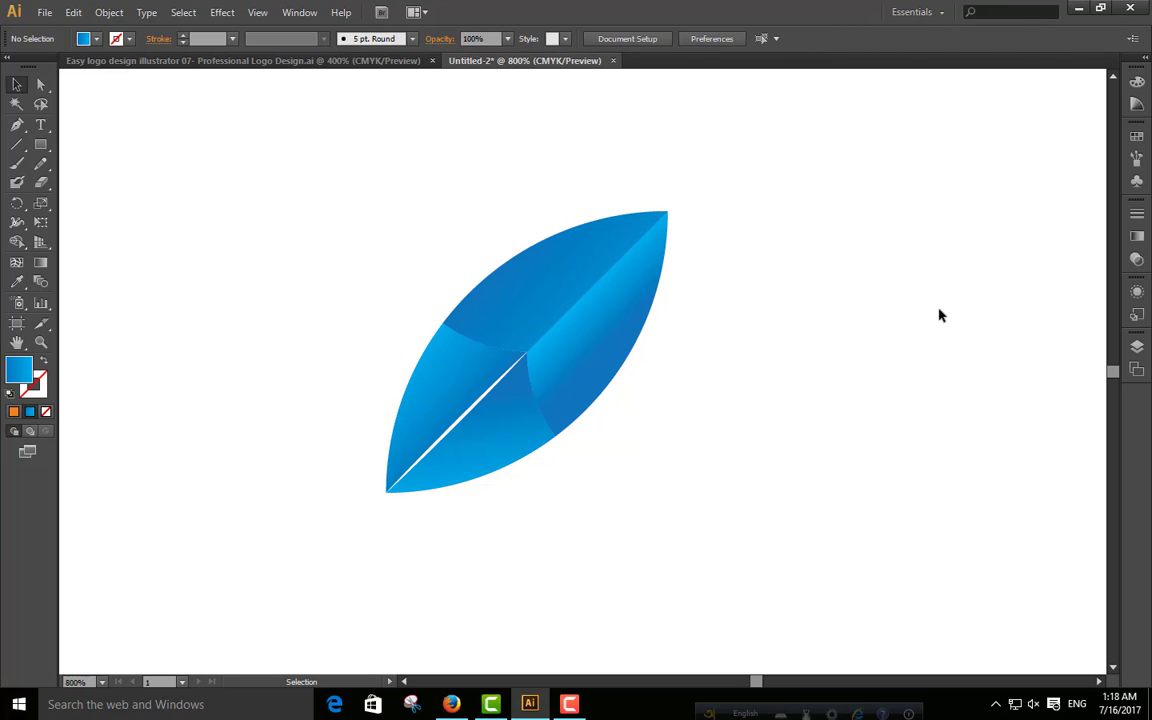